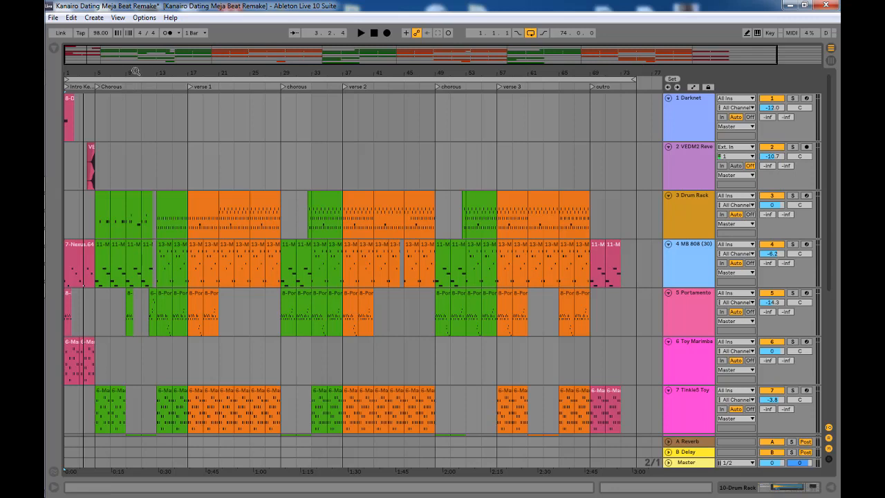
Review the arrangement's section markers, the starts of the third chorus and verse 3, and the full list of tracks.
{"action": "left_click_drag", "start_coordinate": [135, 72], "coordinate": [135, 63]}
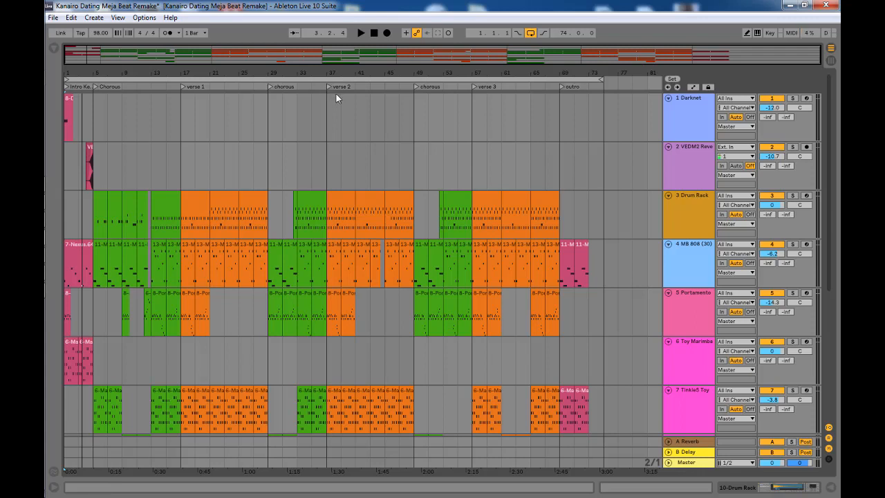
{"action": "left_click", "coordinate": [413, 102]}
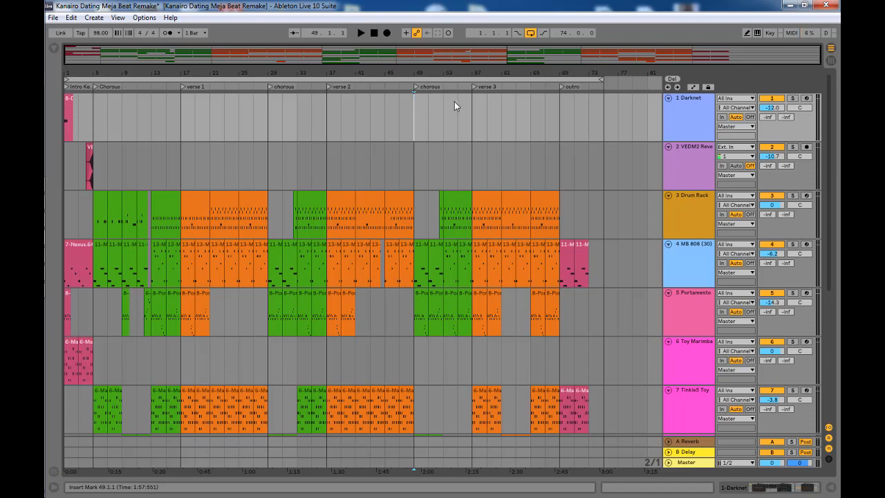
{"action": "left_click", "coordinate": [473, 107]}
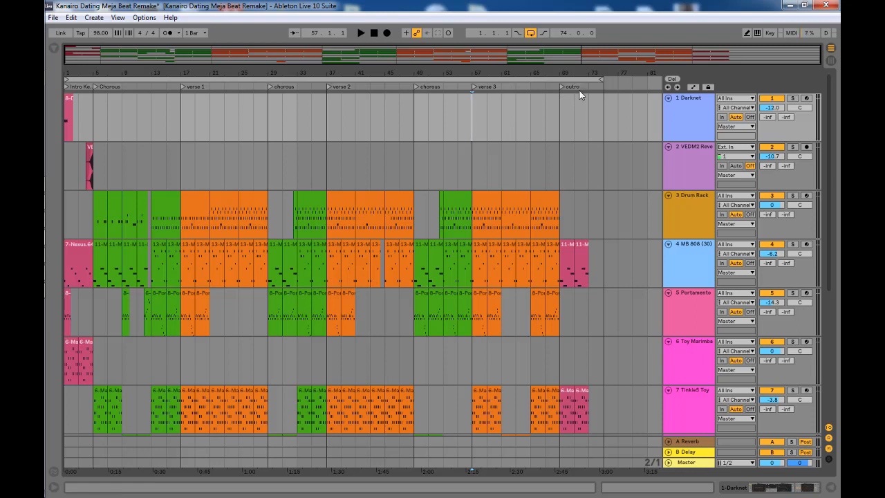
{"action": "scroll", "coordinate": [409, 185], "scroll_direction": "down", "scroll_amount": 2}
{"action": "scroll", "coordinate": [352, 173], "scroll_direction": "up", "scroll_amount": 2}
{"action": "scroll", "coordinate": [322, 247], "scroll_direction": "down", "scroll_amount": 2}
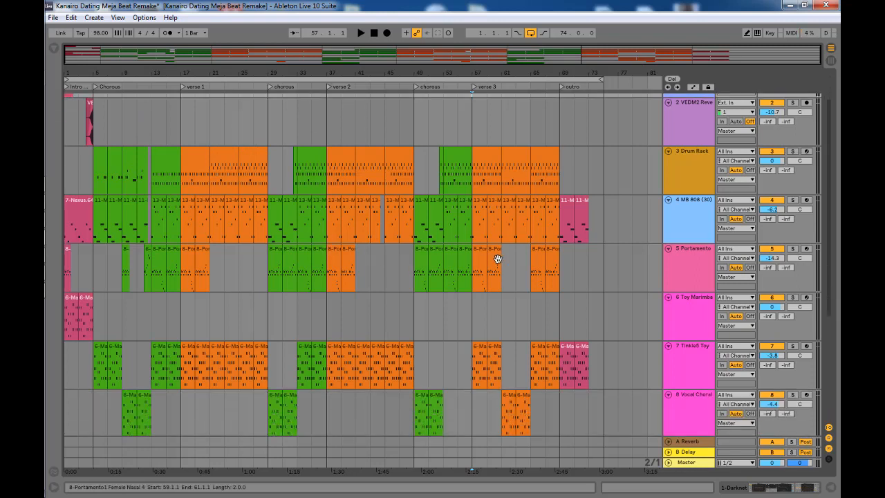
{"action": "scroll", "coordinate": [375, 227], "scroll_direction": "down", "scroll_amount": 2}
{"action": "scroll", "coordinate": [375, 227], "scroll_direction": "up", "scroll_amount": 4}
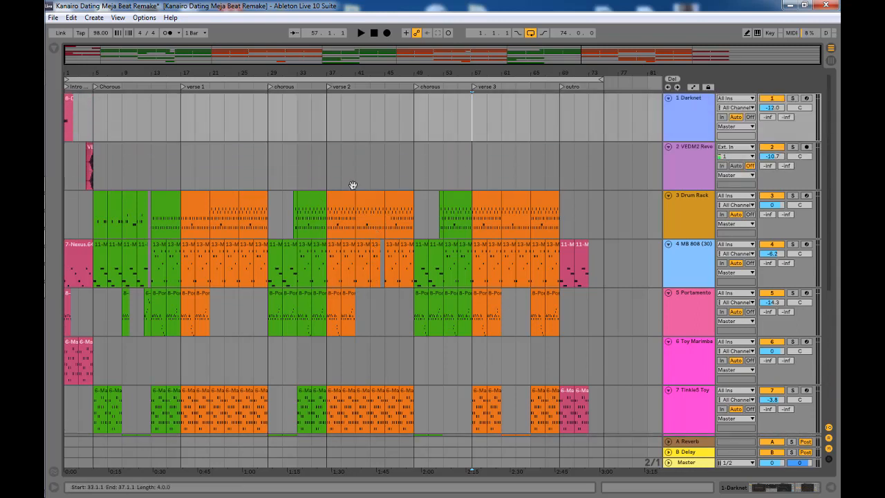
Solo the Darknet track and play back its intro clip's E4 note in the note editor.
{"action": "left_click", "coordinate": [700, 121]}
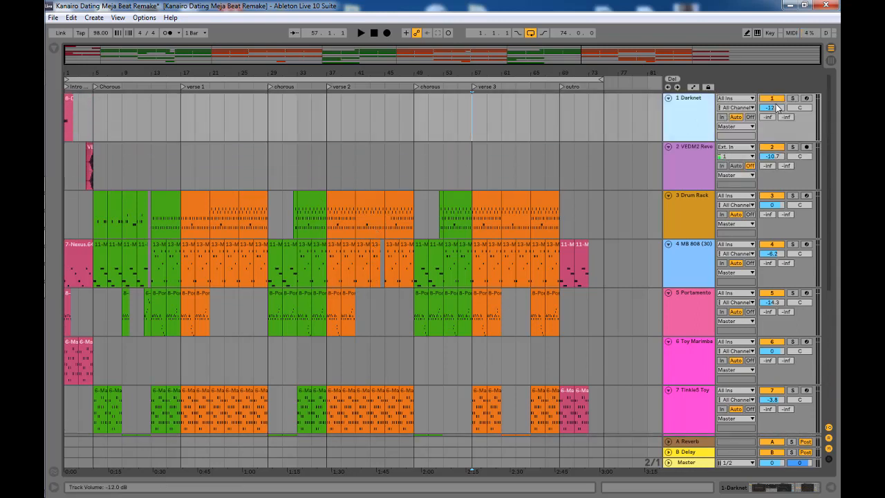
{"action": "left_click", "coordinate": [792, 98]}
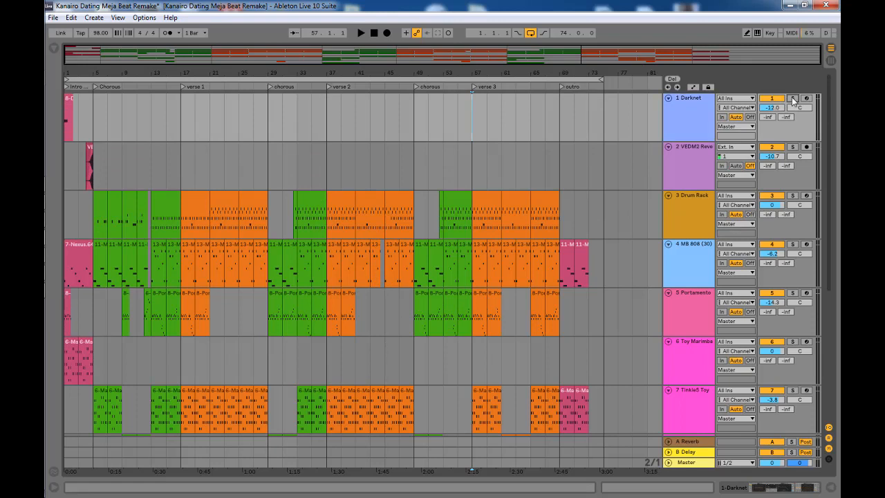
{"action": "double_click", "coordinate": [68, 117]}
{"action": "left_click", "coordinate": [211, 272]}
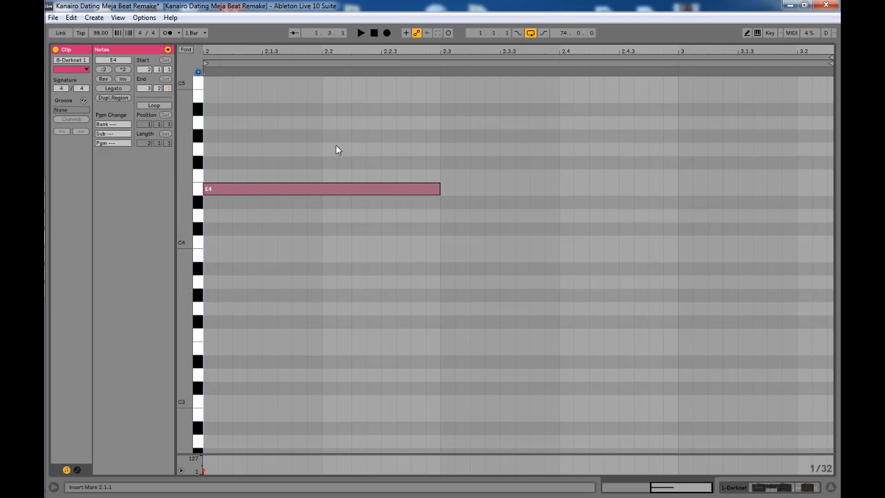
{"action": "scroll", "coordinate": [273, 291], "scroll_direction": "up", "scroll_amount": 3}
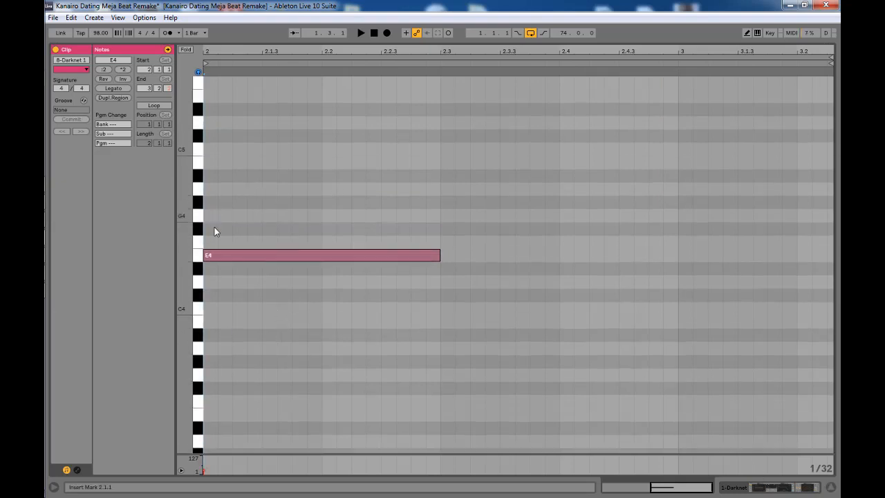
{"action": "key", "text": "space"}
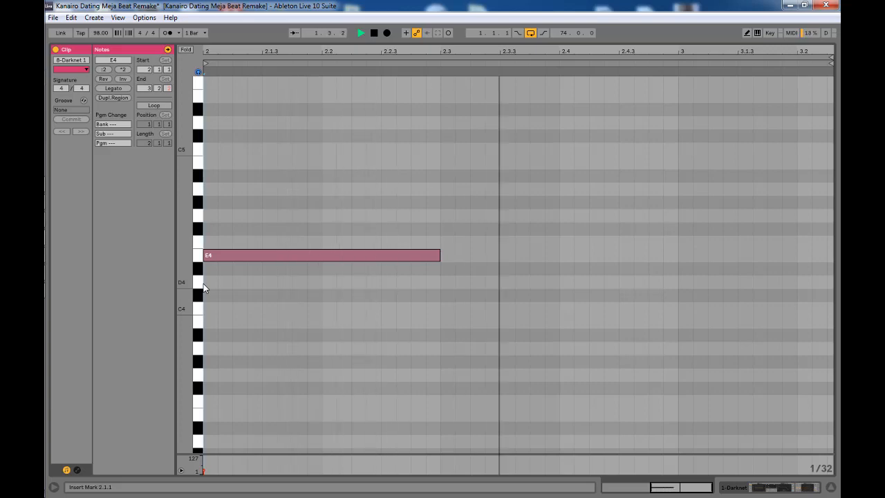
{"action": "key", "text": "space"}
{"action": "left_click", "coordinate": [830, 491]}
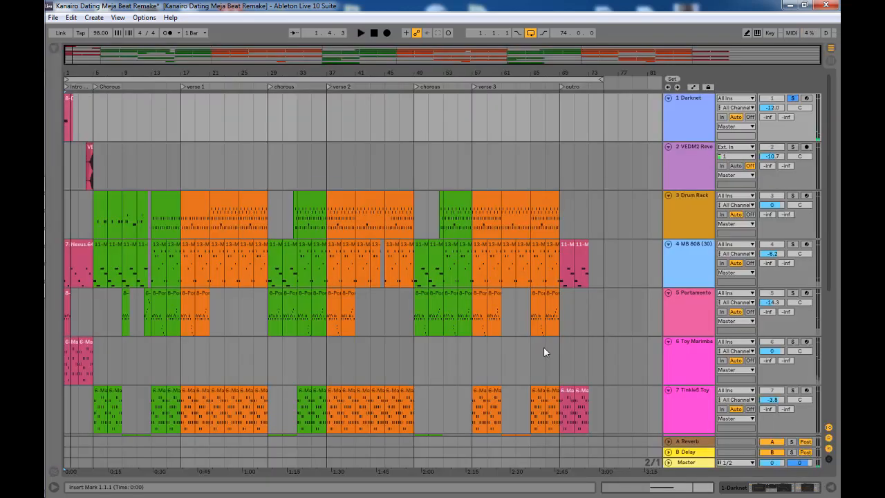
Show the Darknet track's devices and locate the Darknet.adv preset under Sounds > Effects in the browser.
{"action": "double_click", "coordinate": [685, 125]}
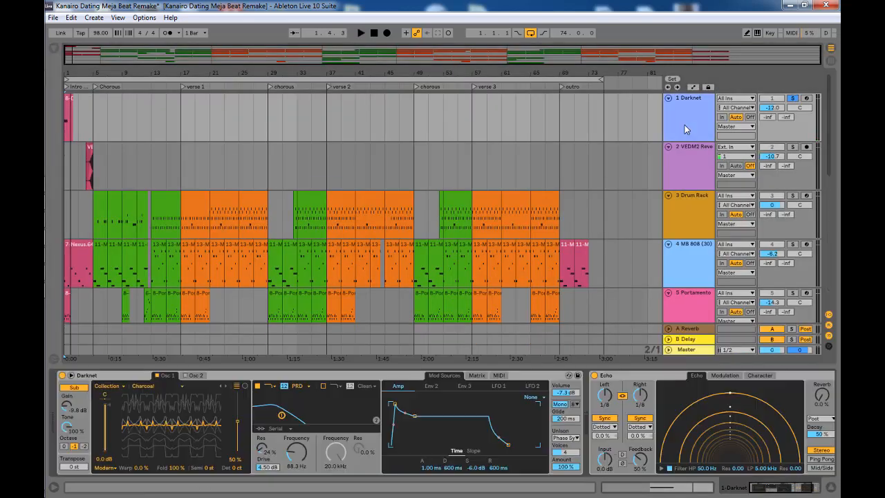
{"action": "left_click", "coordinate": [253, 375]}
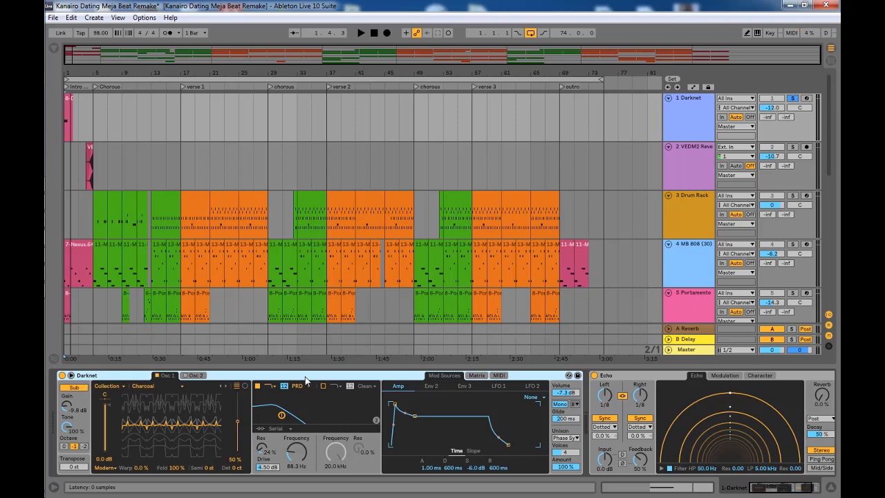
{"action": "left_click", "coordinate": [568, 375]}
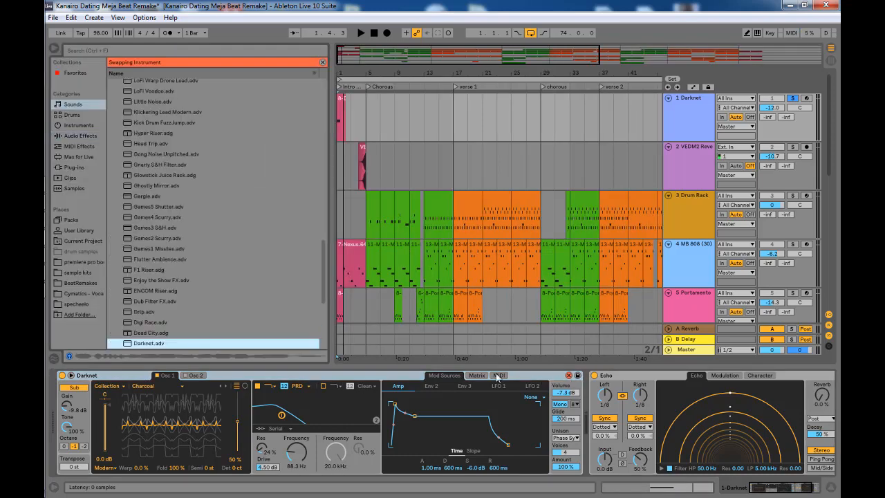
{"action": "left_click", "coordinate": [70, 106]}
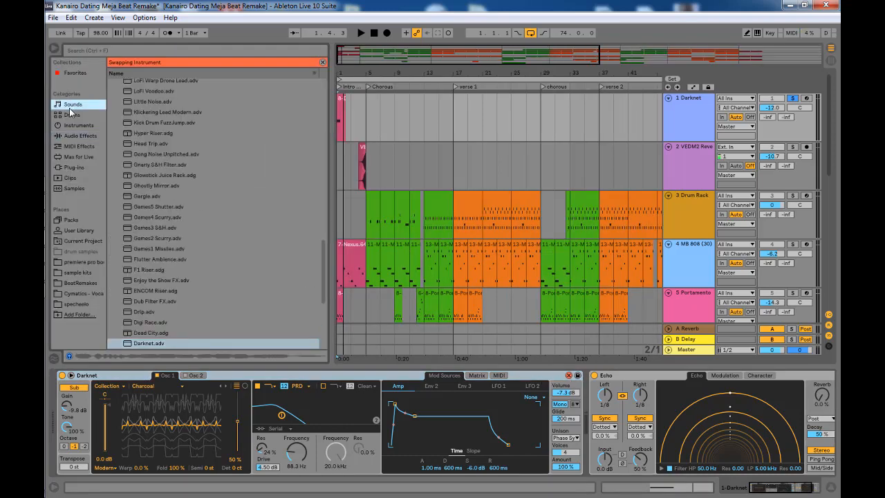
{"action": "scroll", "coordinate": [222, 158], "scroll_direction": "up", "scroll_amount": 5}
{"action": "scroll", "coordinate": [221, 157], "scroll_direction": "up", "scroll_amount": 2}
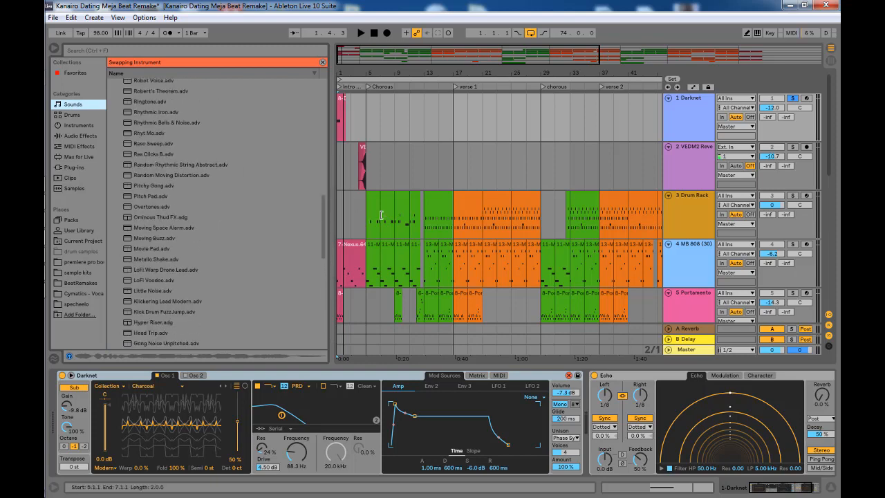
{"action": "left_click_drag", "start_coordinate": [321, 211], "coordinate": [325, 92]}
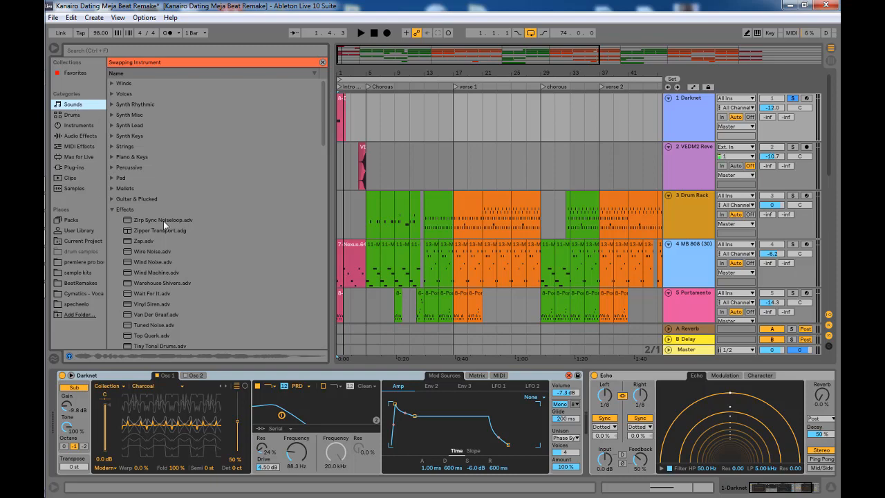
{"action": "left_click_drag", "start_coordinate": [325, 100], "coordinate": [325, 287]}
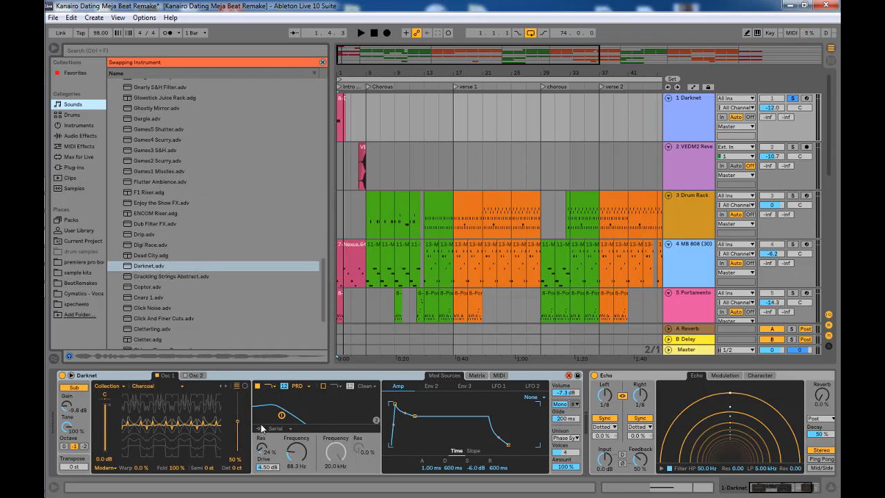
Locate the Darknet track's Echo device among the audio effects in the browser.
{"action": "left_click_drag", "start_coordinate": [778, 491], "coordinate": [806, 490]}
{"action": "left_click", "coordinate": [543, 376]}
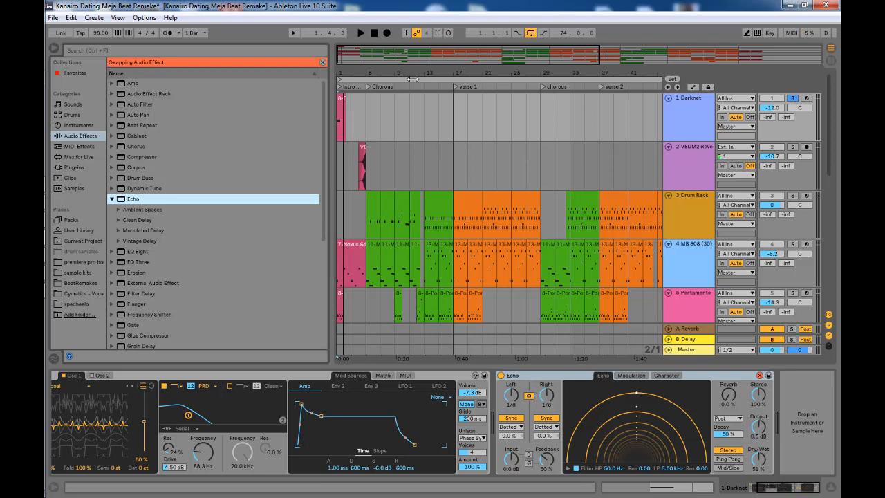
{"action": "left_click", "coordinate": [539, 376]}
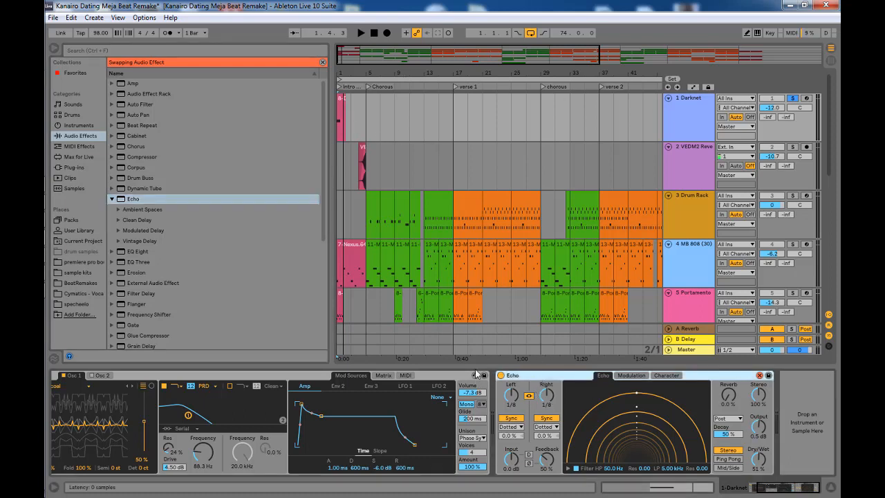
Compare the Darknet sound with Echo bypassed and with Echo enabled by playing it both ways.
{"action": "left_click", "coordinate": [501, 376]}
{"action": "key", "text": "space"}
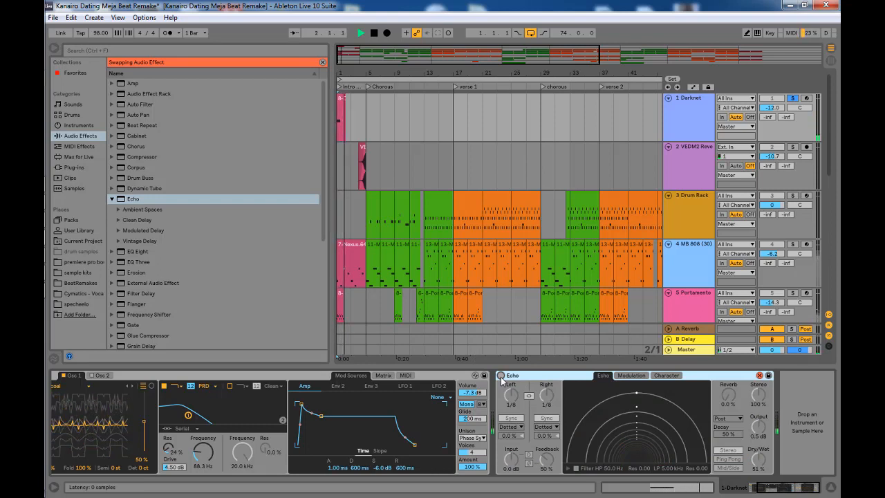
{"action": "key", "text": "space"}
{"action": "left_click", "coordinate": [501, 375]}
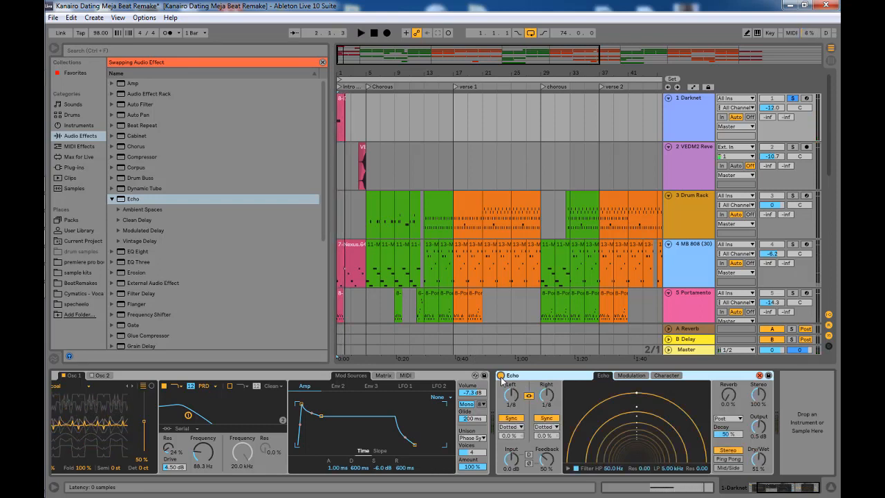
{"action": "key", "text": "space"}
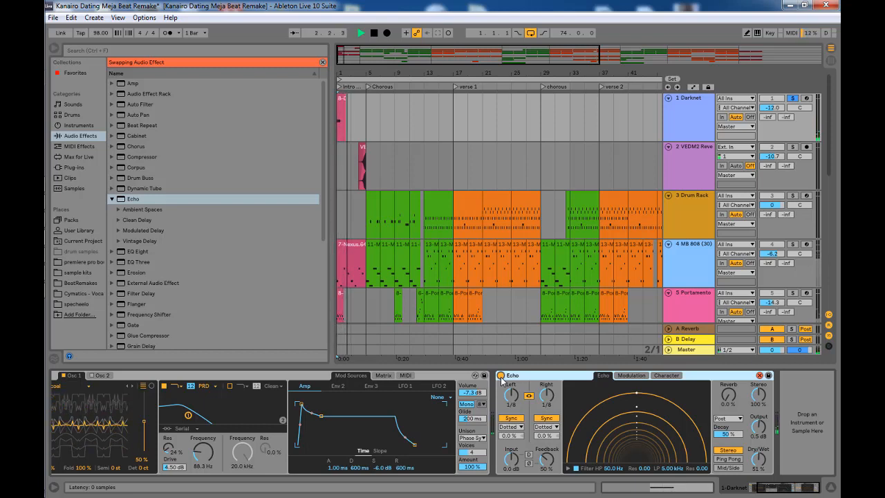
{"action": "key", "text": "space"}
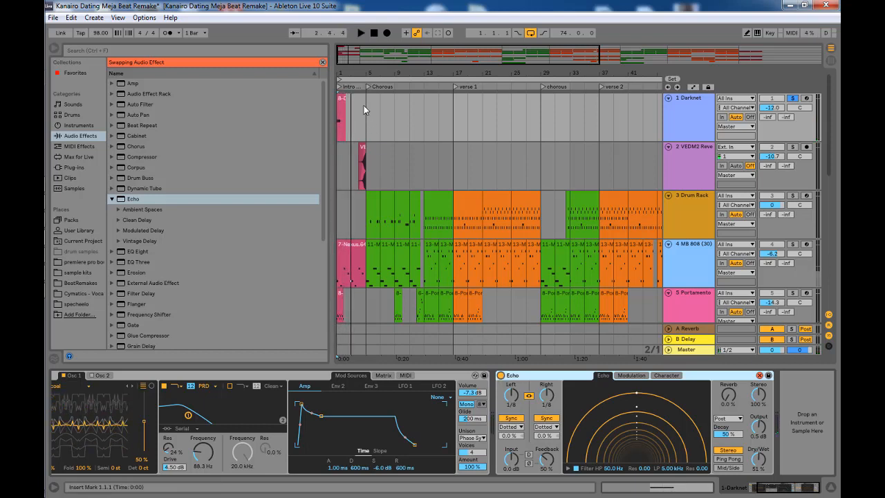
Extend the Darknet intro clip to about bar 3 and play it from the start.
{"action": "left_click", "coordinate": [342, 103]}
{"action": "key", "text": "space"}
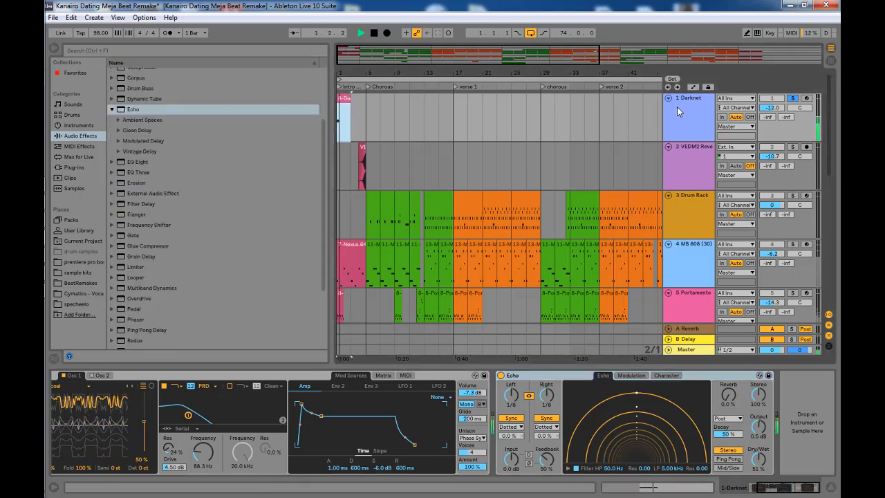
{"action": "key", "text": "space"}
Check the VEDM2 Reverse Crash track for devices and briefly play the intro from the start of the MB 808 clip.
{"action": "left_click", "coordinate": [697, 170]}
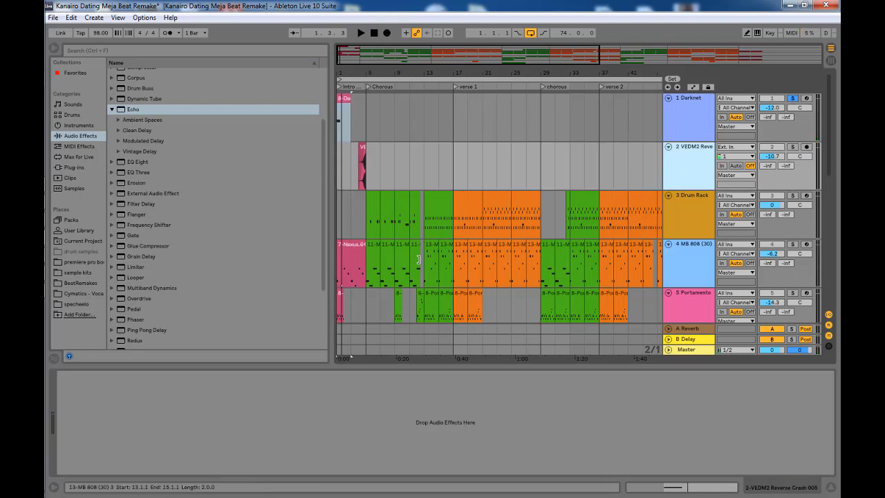
{"action": "left_click", "coordinate": [350, 259]}
{"action": "key", "text": "space"}
{"action": "left_click", "coordinate": [686, 166]}
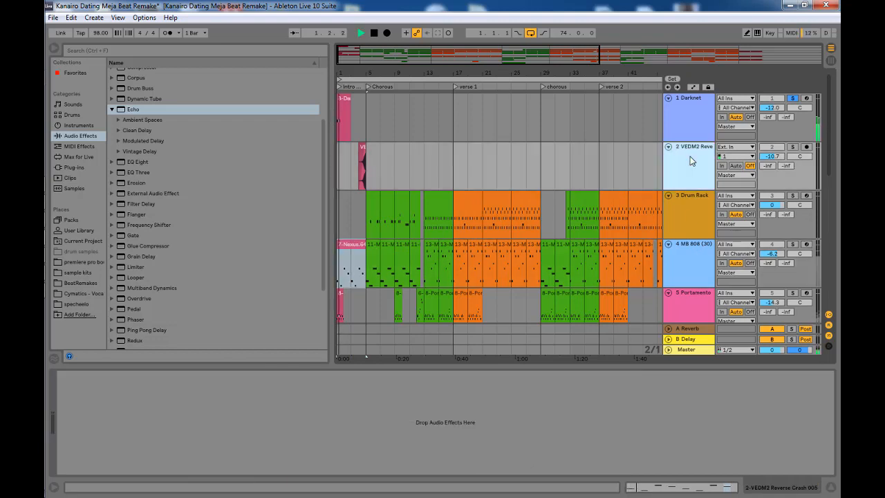
{"action": "key", "text": "space"}
Solo the MB 808 (30) track and play its intro clip in the note editor.
{"action": "left_click", "coordinate": [695, 251]}
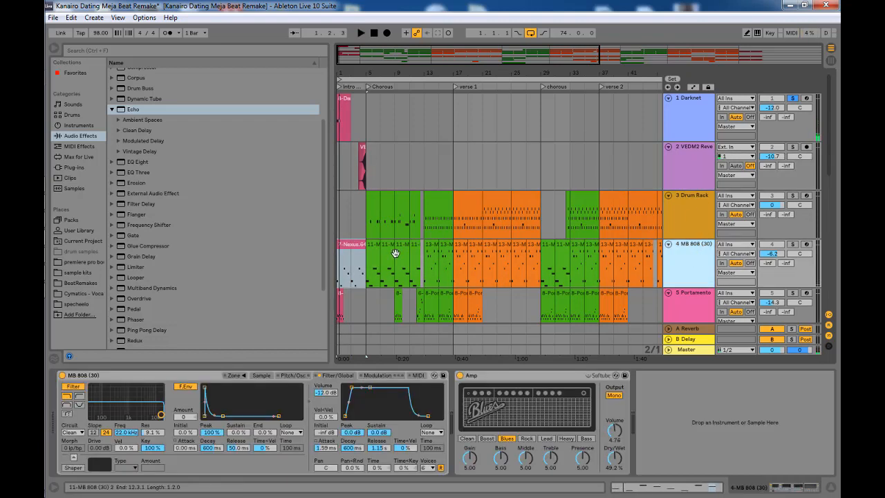
{"action": "left_click", "coordinate": [793, 244]}
{"action": "scroll", "coordinate": [429, 208], "scroll_direction": "down", "scroll_amount": 2}
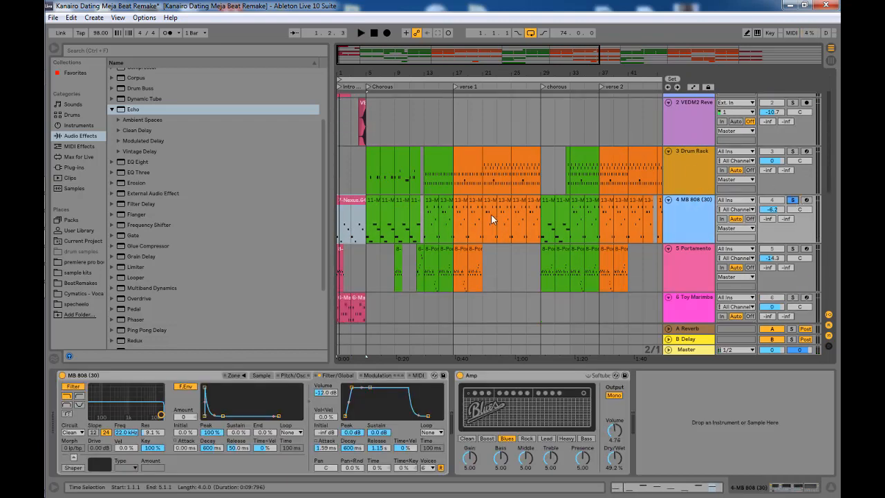
{"action": "double_click", "coordinate": [348, 205]}
{"action": "key", "text": "space"}
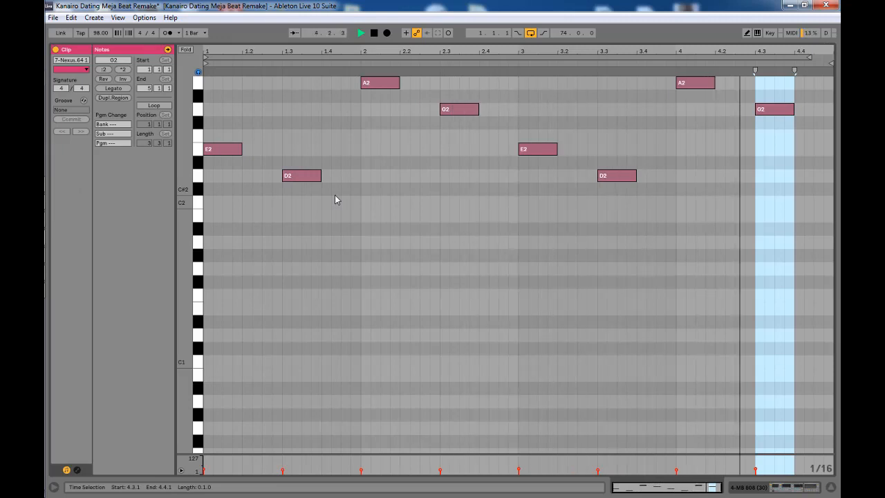
{"action": "key", "text": "space"}
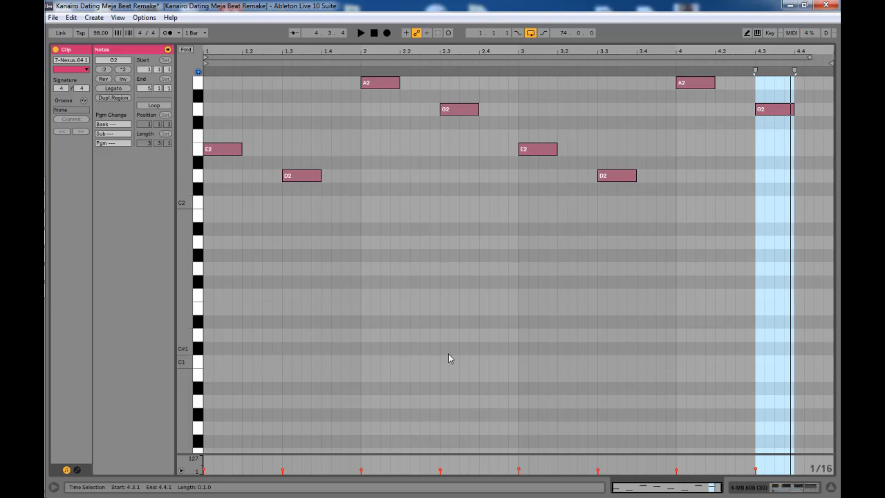
Examine the notes of the MB 808 intro clip and display the track's device chain with the Amp effect.
{"action": "scroll", "coordinate": [539, 342], "scroll_direction": "up", "scroll_amount": 4}
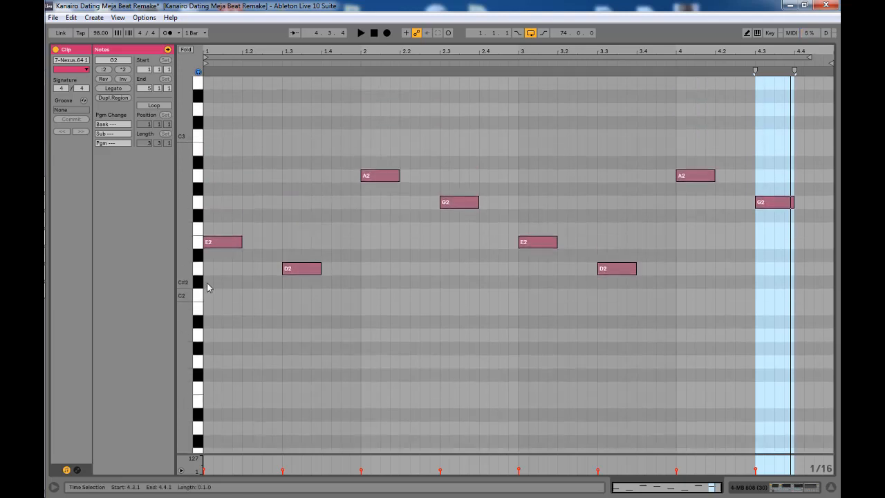
{"action": "left_click", "coordinate": [207, 283]}
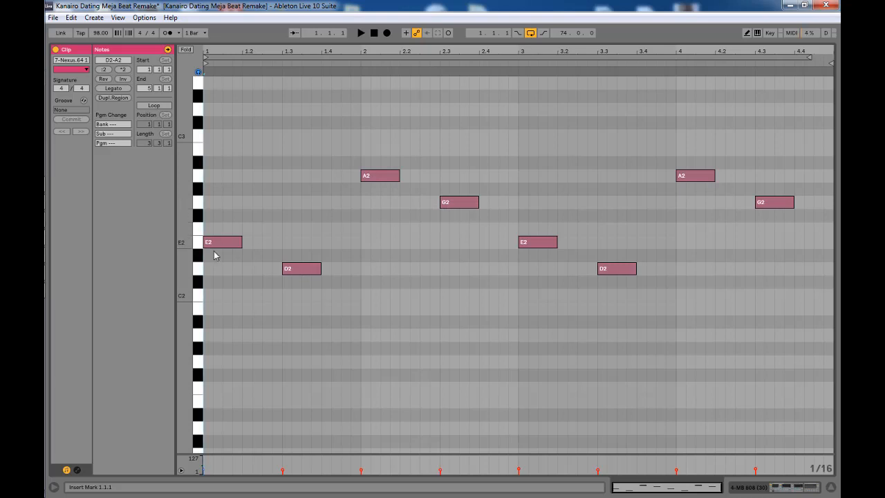
{"action": "left_click", "coordinate": [829, 488]}
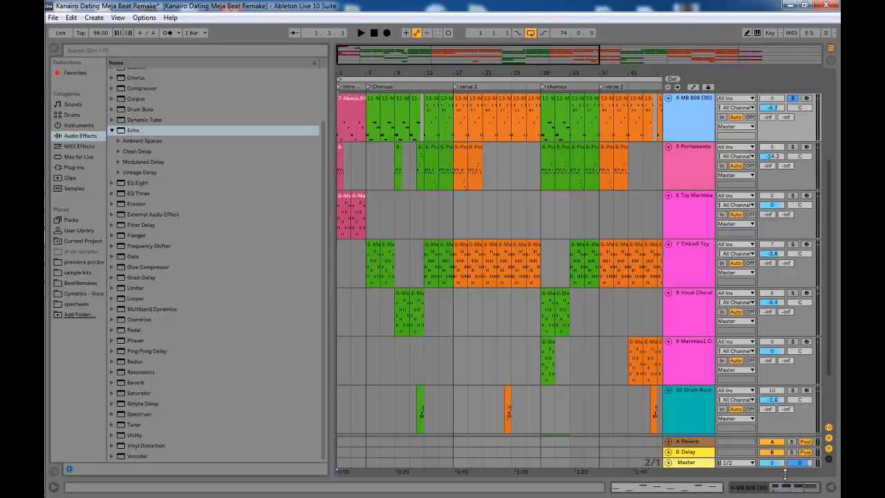
{"action": "double_click", "coordinate": [694, 116]}
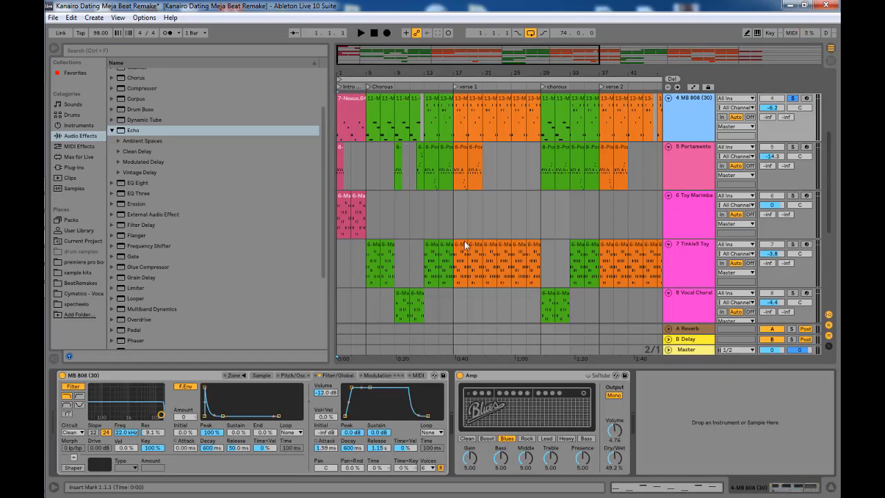
Display the MB 808 (30) instrument's sample waveform and hide the browser to widen the arrangement.
{"action": "left_click", "coordinate": [262, 376]}
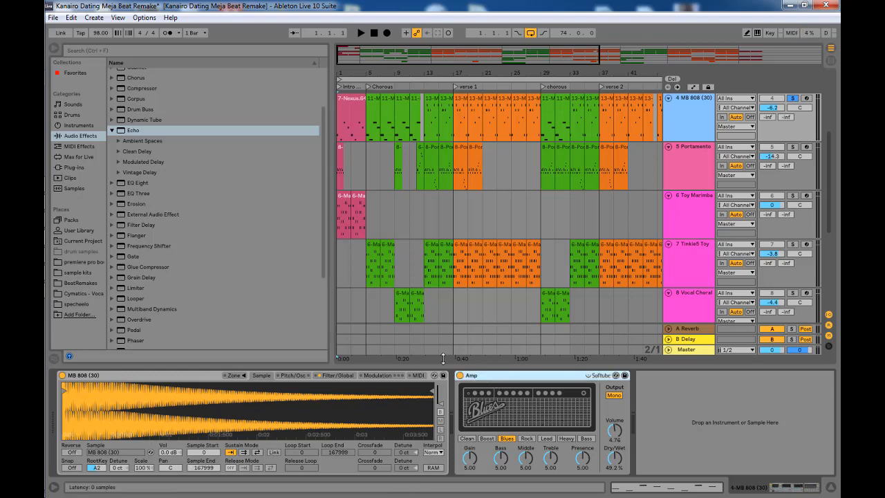
{"action": "left_click", "coordinate": [53, 50]}
{"action": "scroll", "coordinate": [222, 268], "scroll_direction": "up", "scroll_amount": 4}
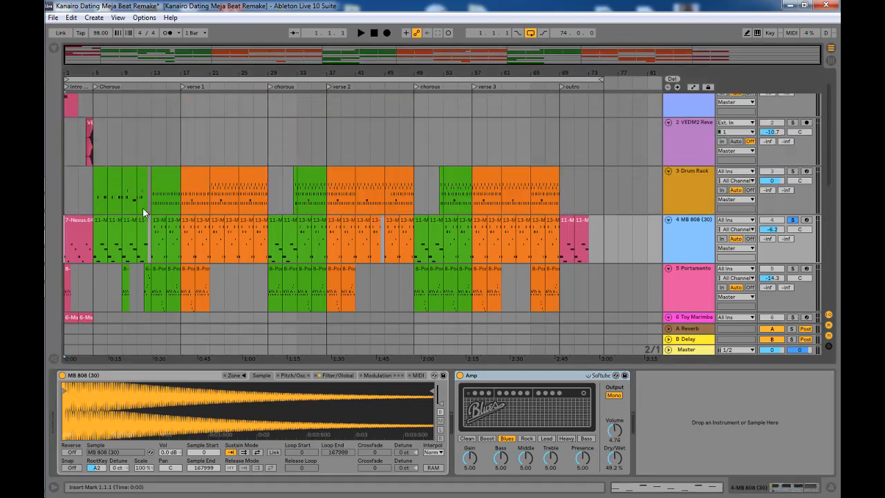
Solo the Portamento track and play its intro clip with the notes open in the note editor.
{"action": "scroll", "coordinate": [95, 245], "scroll_direction": "down", "scroll_amount": 3}
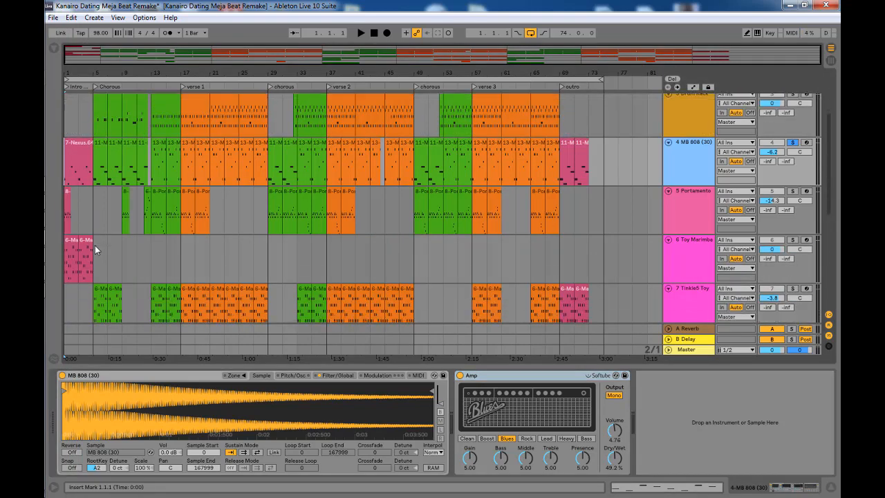
{"action": "left_click", "coordinate": [65, 198]}
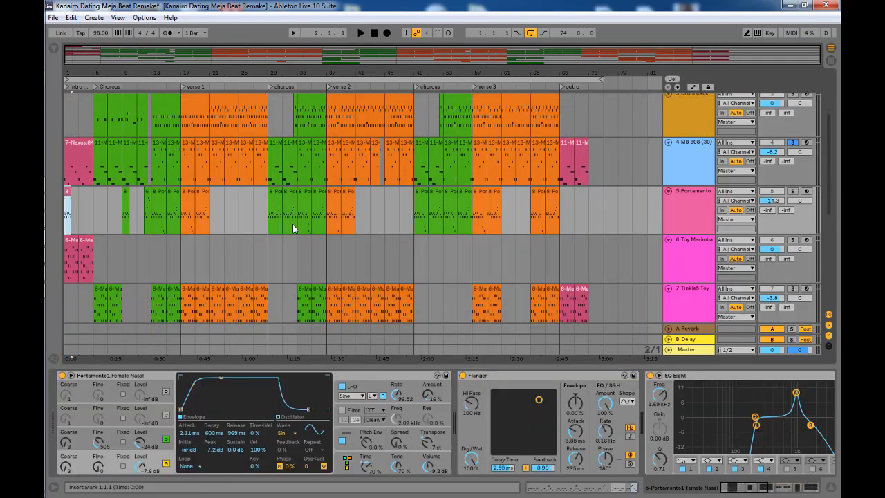
{"action": "left_click", "coordinate": [794, 191]}
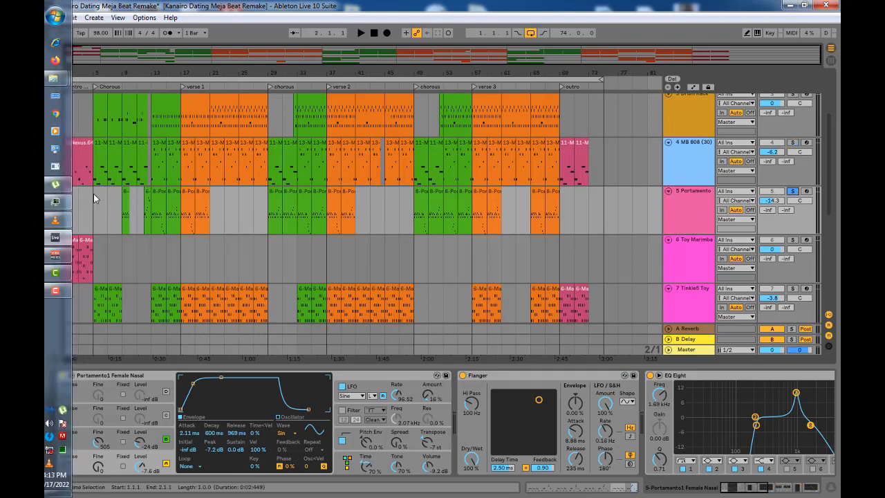
{"action": "double_click", "coordinate": [67, 195]}
{"action": "key", "text": "space"}
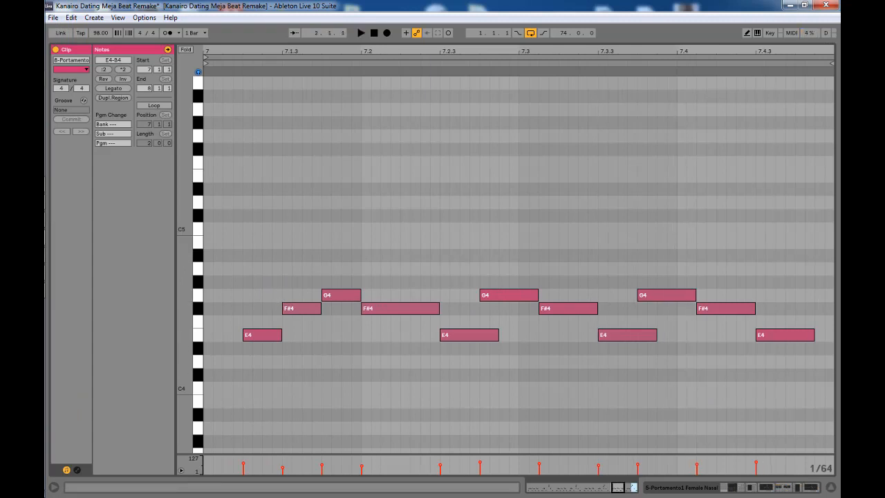
Display the Portamento track's device chain and locate the Portamento1 Female Nasal preset among the Voices sounds in the browser.
{"action": "left_click", "coordinate": [832, 490]}
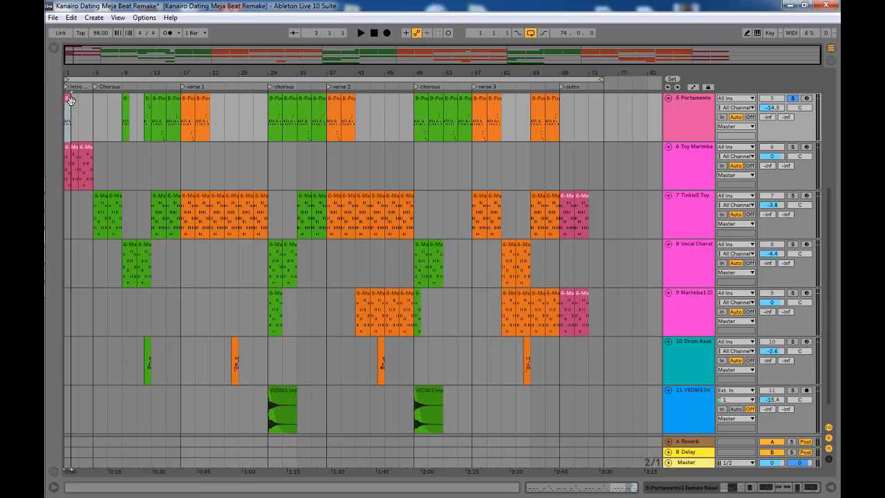
{"action": "double_click", "coordinate": [677, 109]}
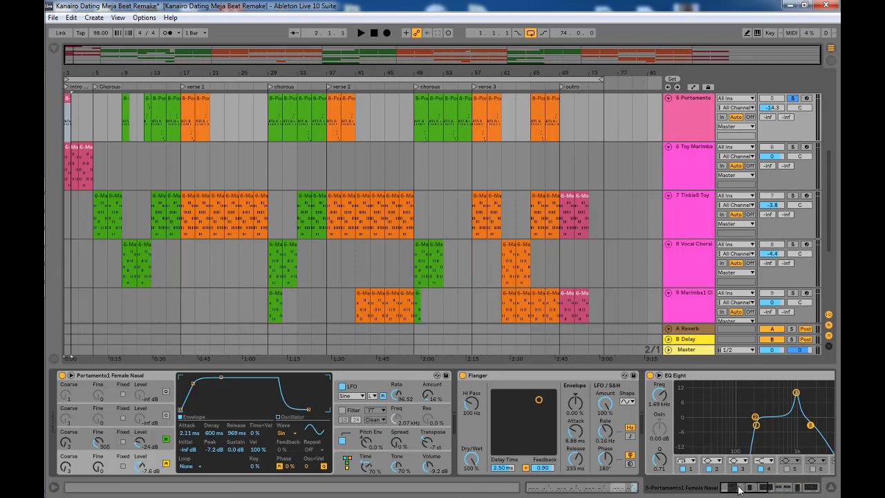
{"action": "mouse_move", "coordinate": [738, 490]}
{"action": "left_mouse_down"}
{"action": "mouse_move", "coordinate": [750, 489]}
{"action": "mouse_move", "coordinate": [726, 489]}
{"action": "left_mouse_up"}
{"action": "left_click", "coordinate": [390, 377]}
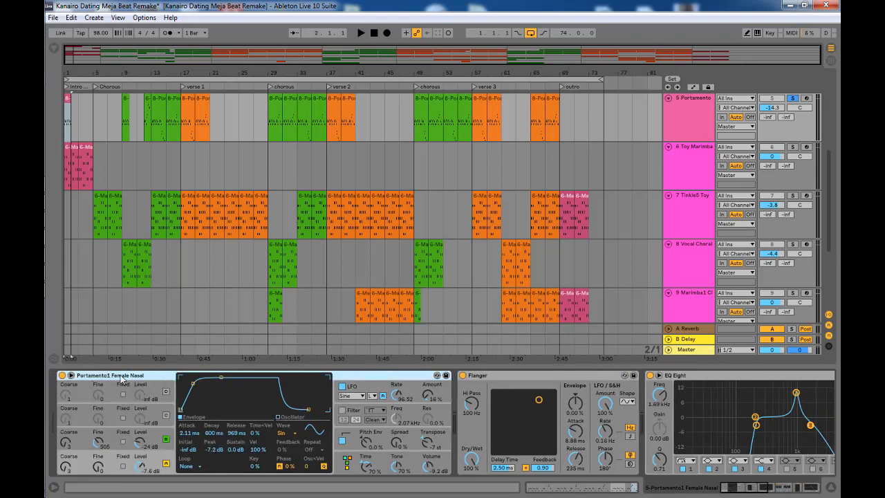
{"action": "left_click", "coordinate": [436, 374]}
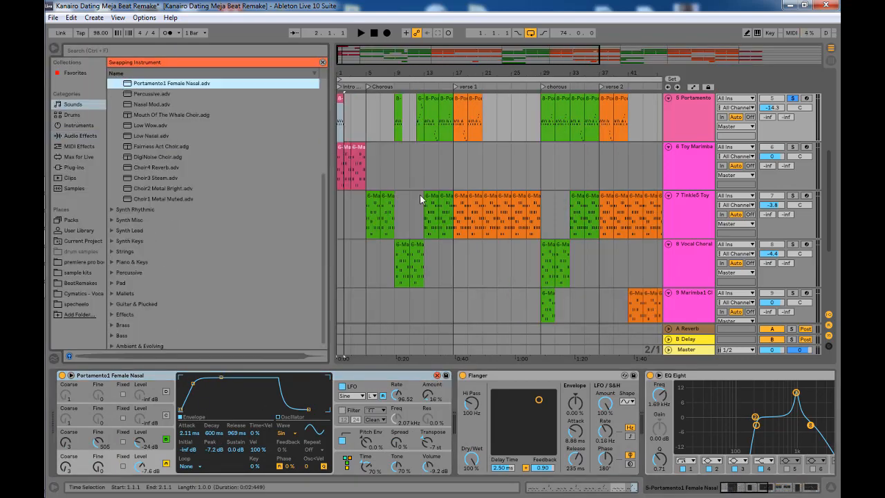
{"action": "left_click_drag", "start_coordinate": [321, 195], "coordinate": [324, 104]}
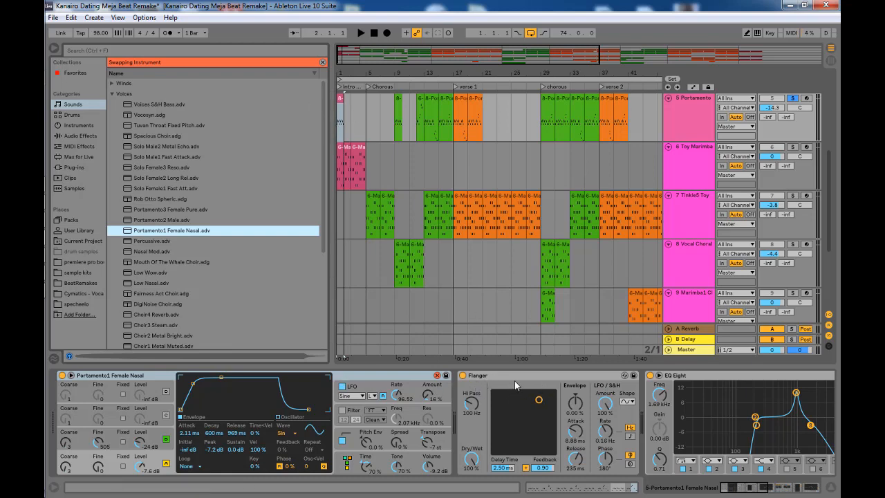
Turn off the first EQ Eight and the Flanger on the Portamento track, rechecking the intro clip's notes in between.
{"action": "left_click", "coordinate": [650, 376]}
{"action": "left_click", "coordinate": [609, 487]}
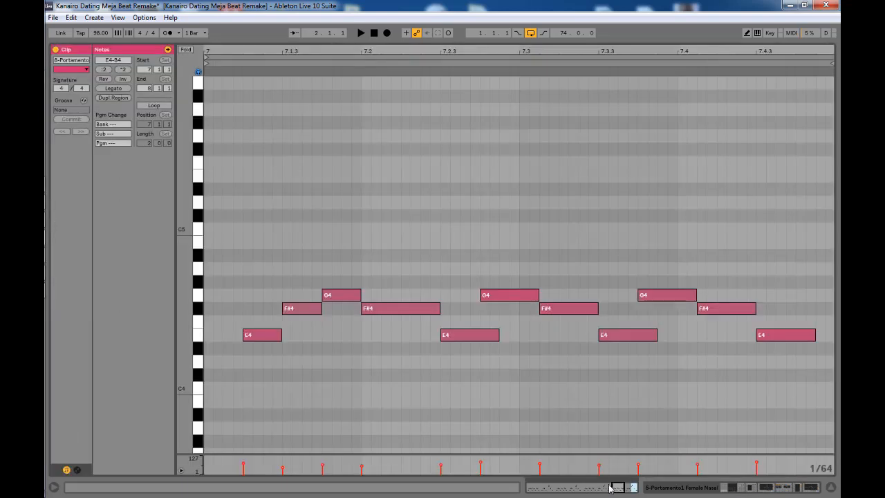
{"action": "left_click", "coordinate": [833, 486]}
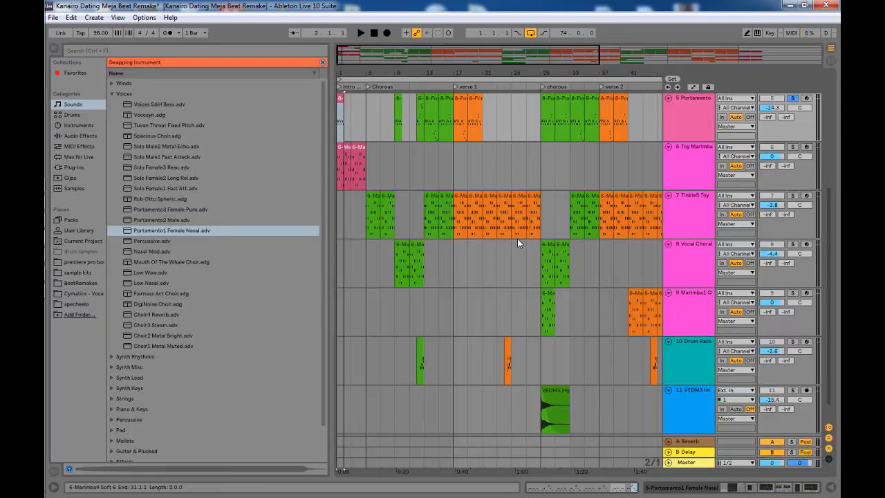
{"action": "double_click", "coordinate": [690, 117]}
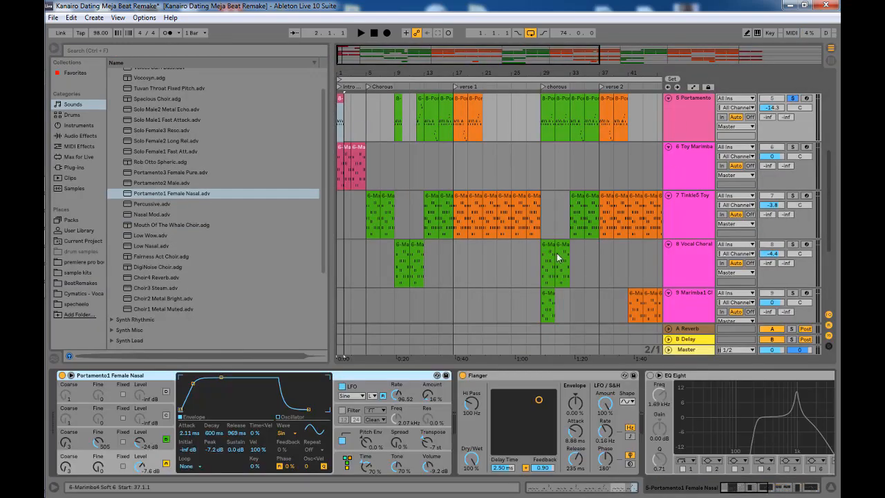
{"action": "left_click", "coordinate": [492, 378]}
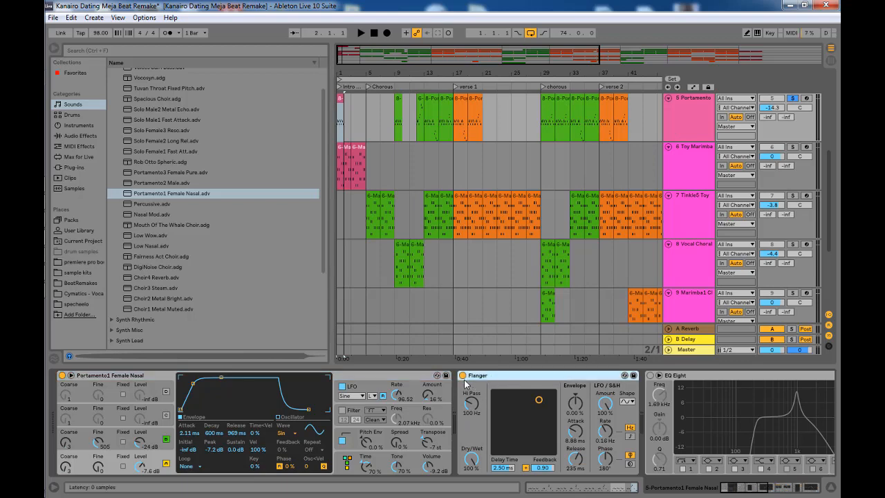
{"action": "left_click", "coordinate": [463, 376]}
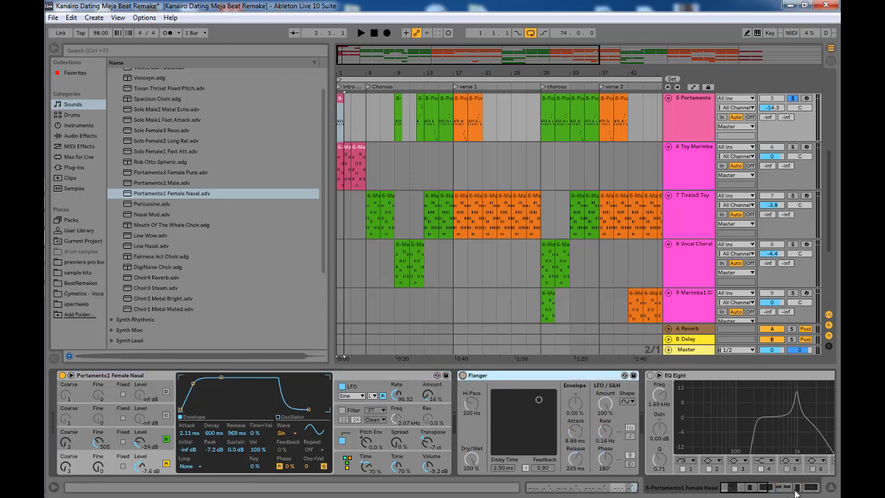
Turn off the Compressor and the last EQ Eight in the Portamento chain and return to the chain's start.
{"action": "left_click_drag", "start_coordinate": [754, 490], "coordinate": [788, 492]}
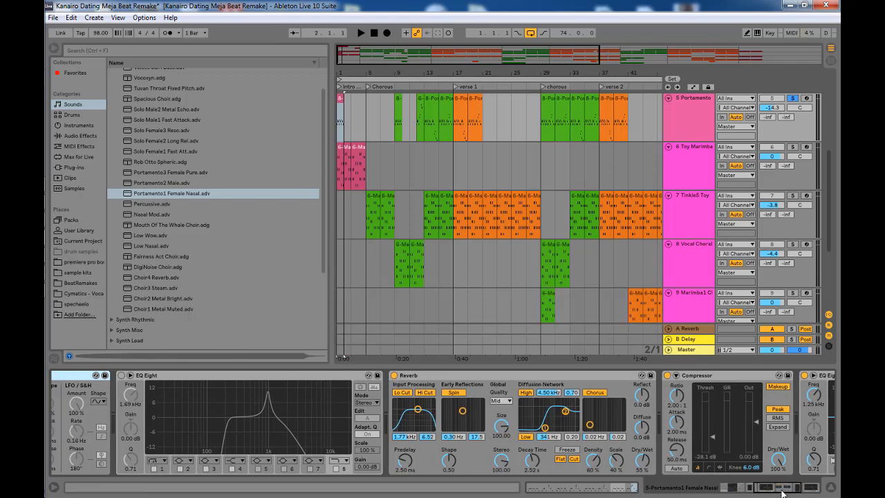
{"action": "left_click_drag", "start_coordinate": [787, 492], "coordinate": [793, 495]}
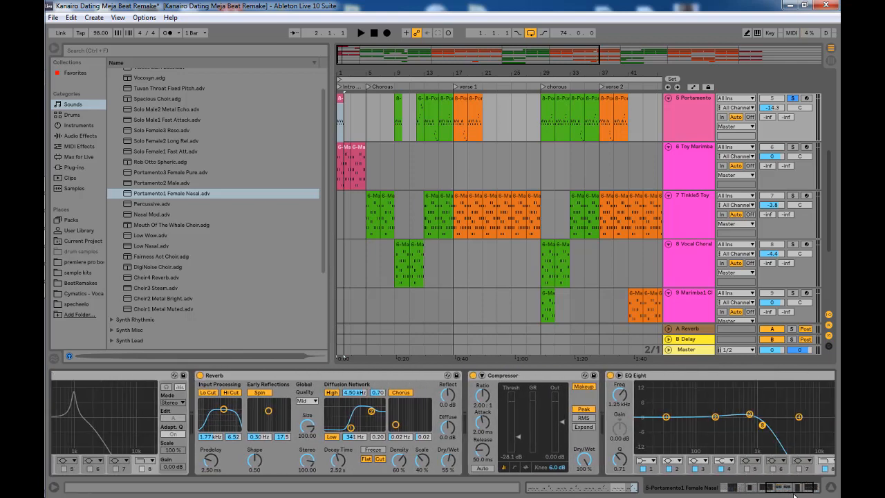
{"action": "left_click", "coordinate": [611, 376]}
{"action": "left_click", "coordinate": [473, 375]}
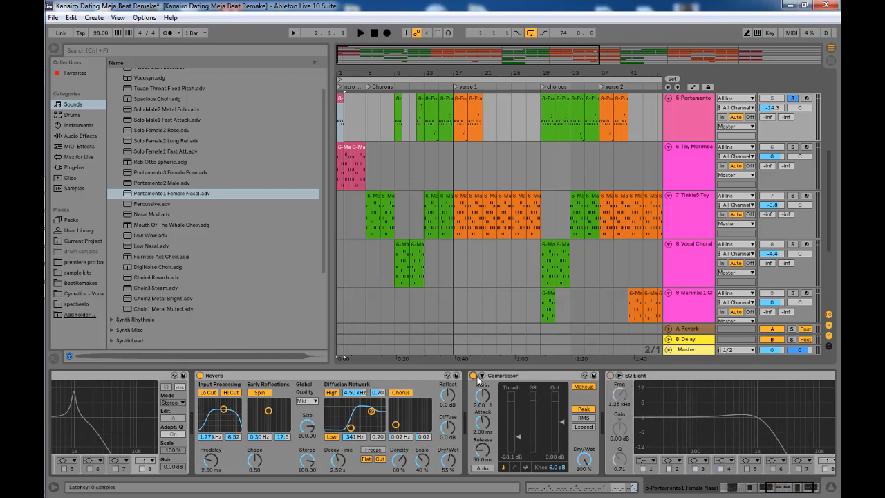
{"action": "left_click_drag", "start_coordinate": [794, 488], "coordinate": [733, 488]}
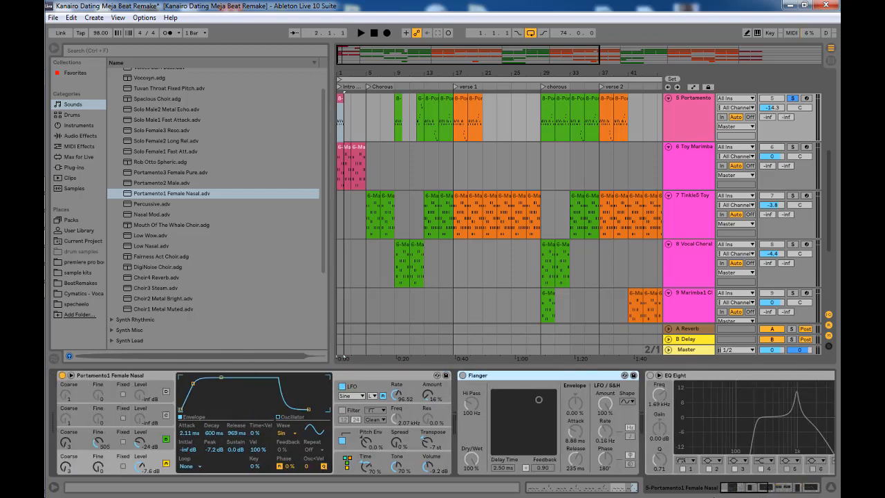
Play the Portamento intro with those effects off and raise the track volume to -12.2 dB.
{"action": "key", "text": "space"}
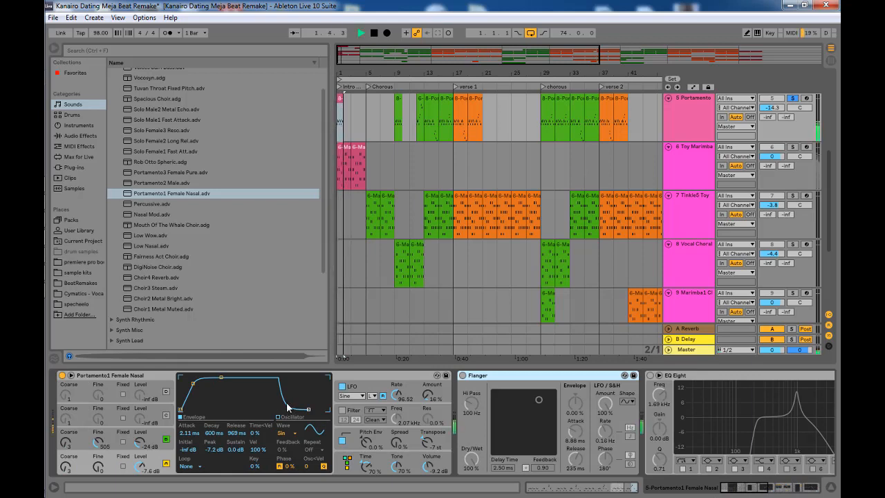
{"action": "key", "text": "space"}
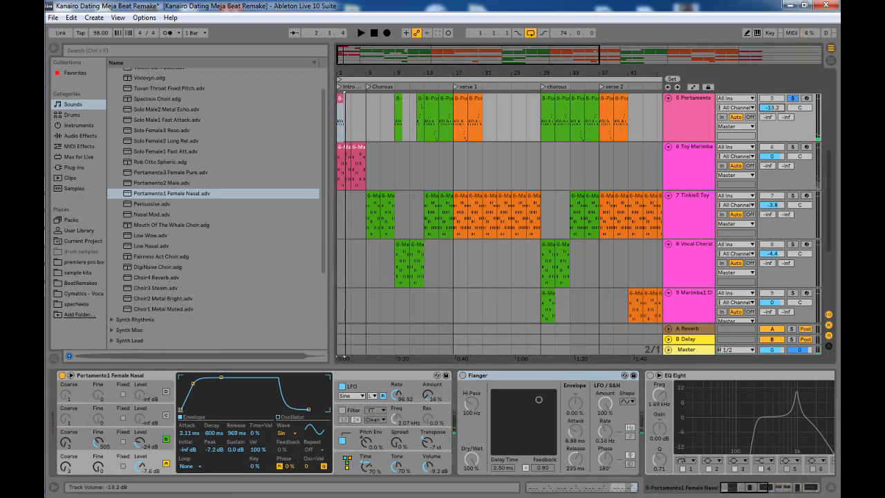
{"action": "key", "text": "space"}
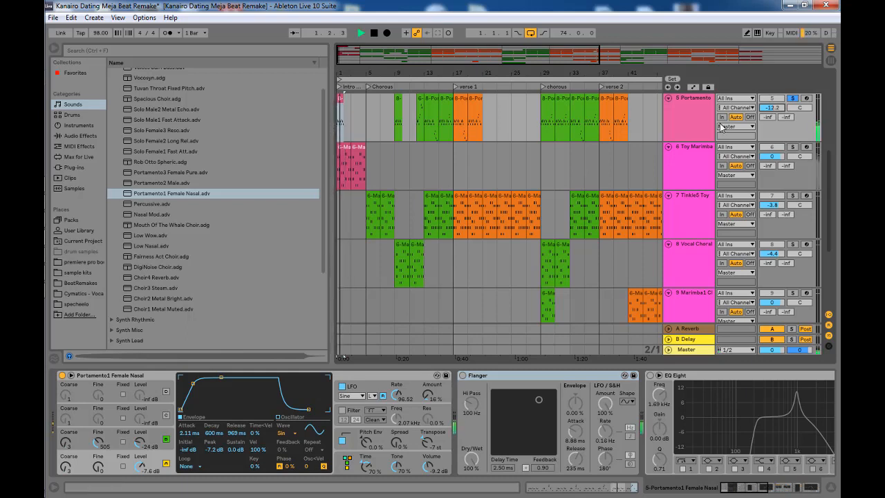
{"action": "key", "text": "space"}
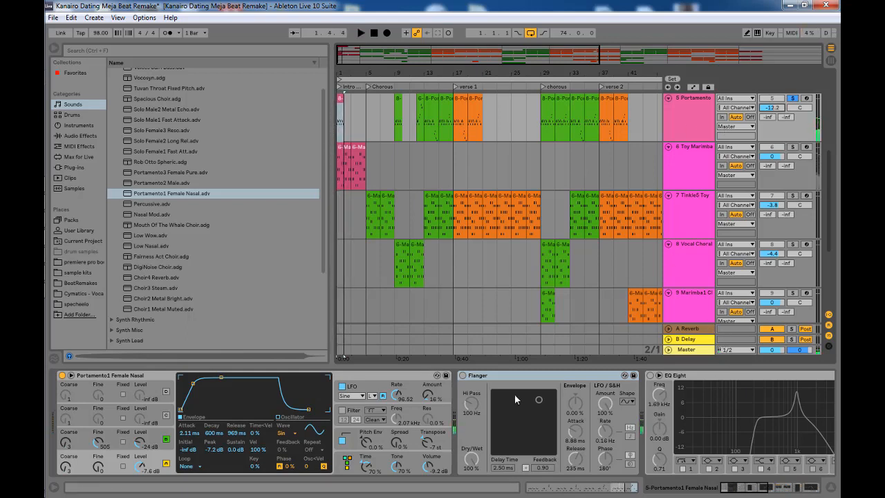
Turn on the Flanger on the Portamento track and play the intro twice to hear its effect.
{"action": "left_click", "coordinate": [463, 376]}
{"action": "key", "text": "space"}
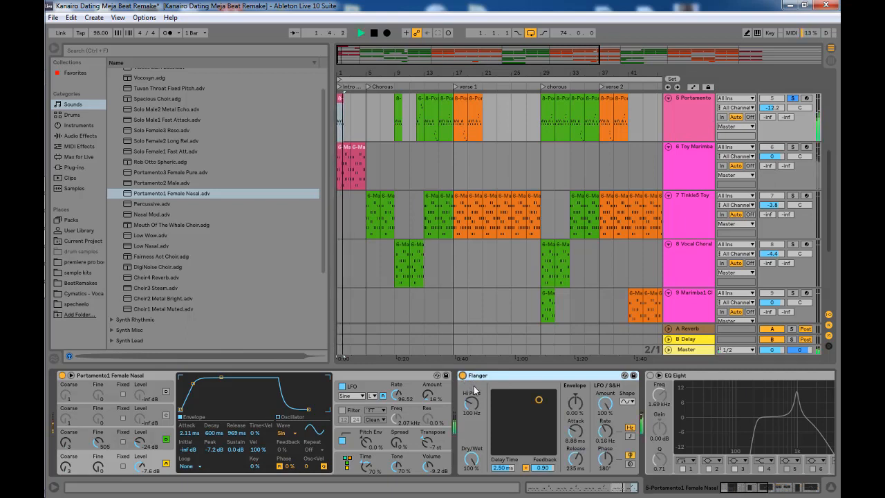
{"action": "key", "text": "space"}
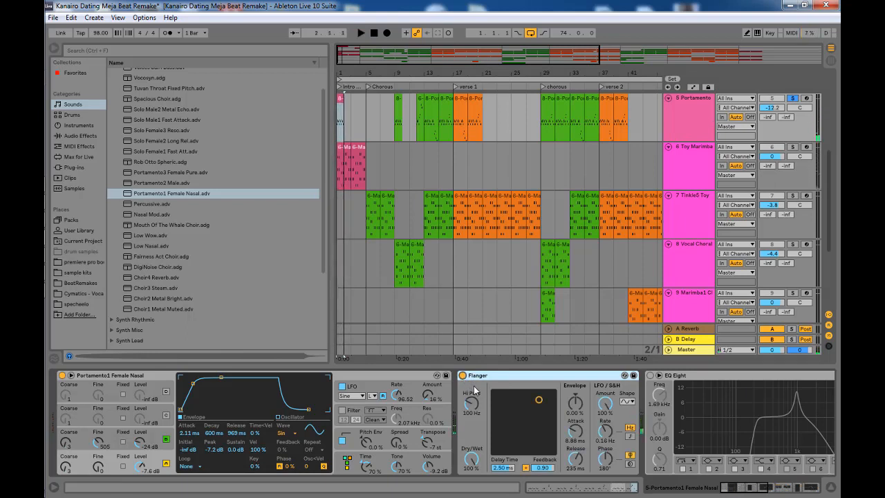
{"action": "key", "text": "space"}
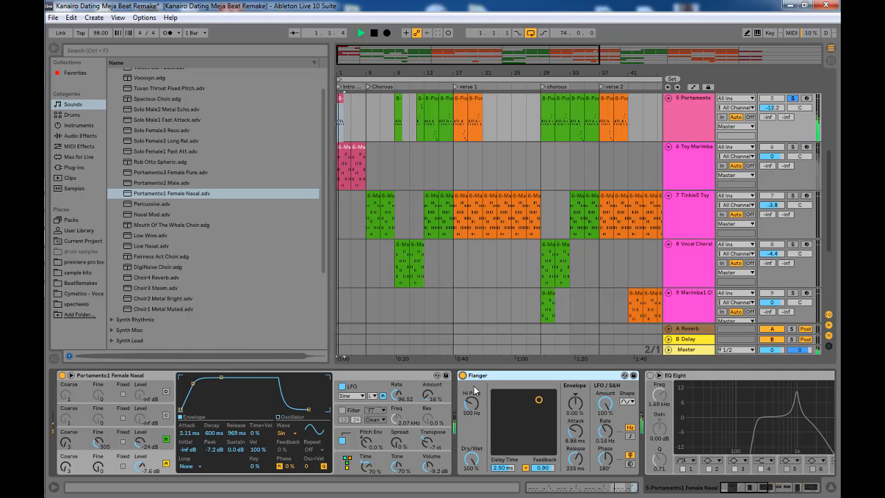
{"action": "key", "text": "space"}
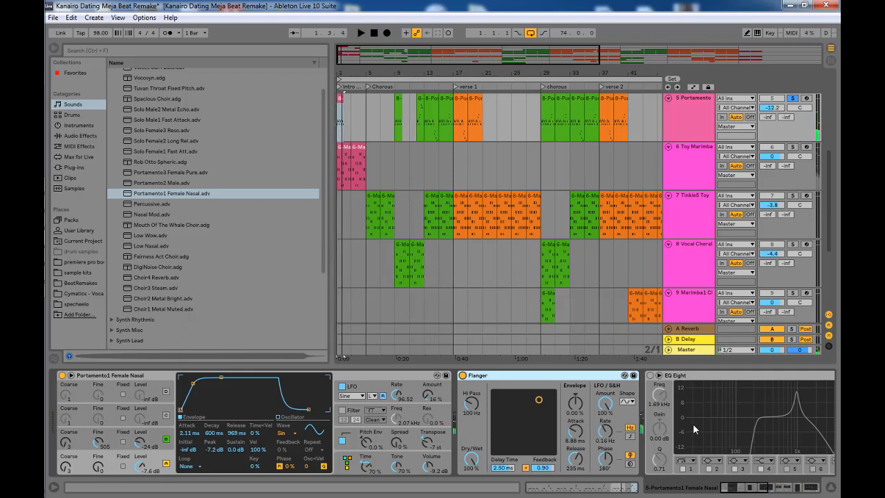
Turn on the EQ Eight following the Flanger and play the intro with it active.
{"action": "left_click", "coordinate": [752, 491]}
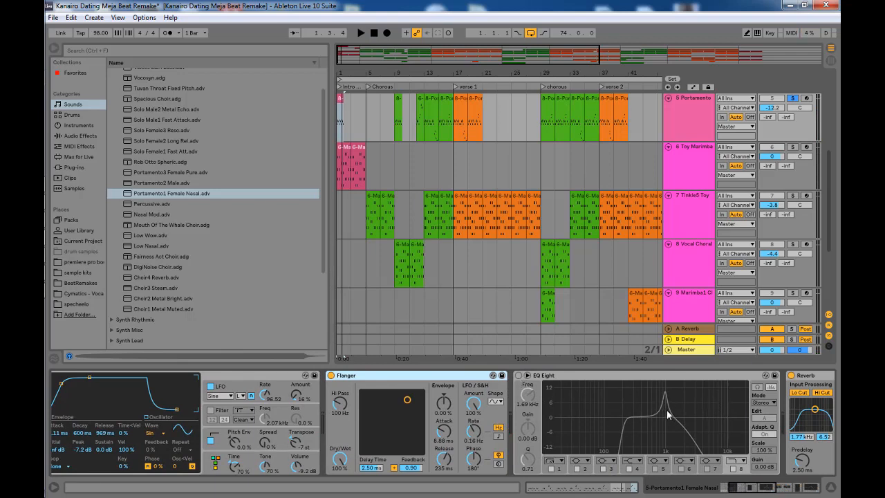
{"action": "left_click", "coordinate": [518, 375]}
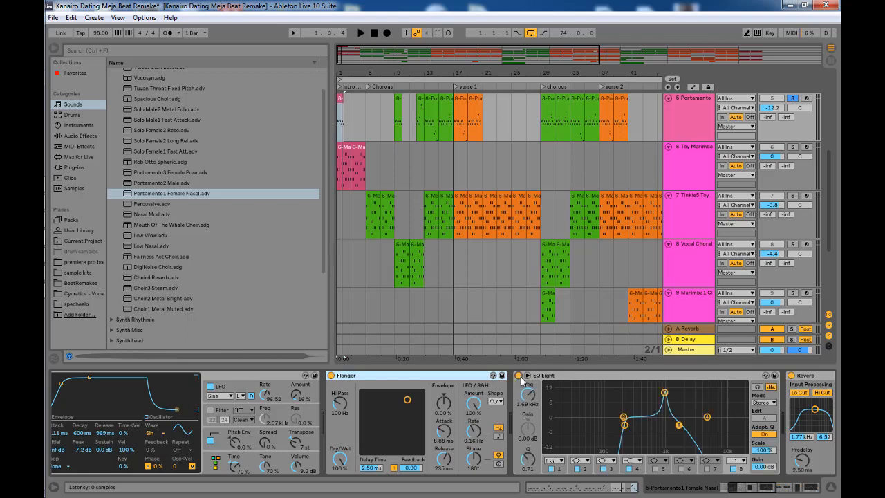
{"action": "key", "text": "space"}
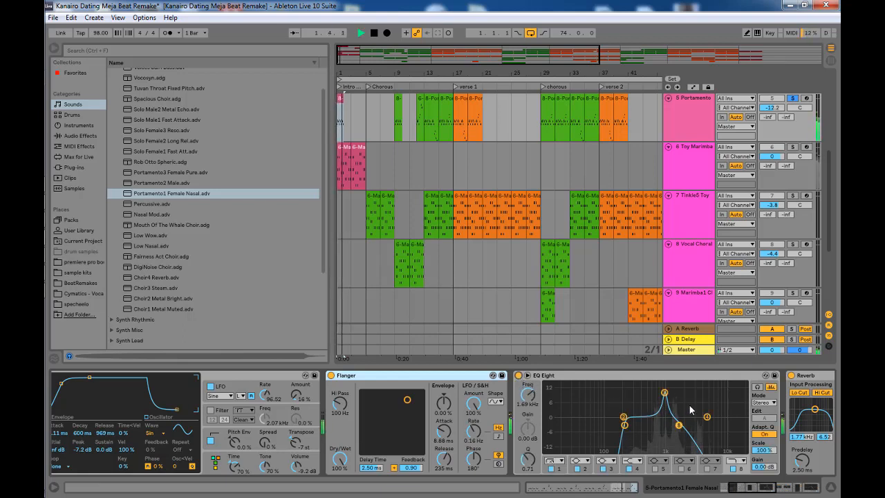
{"action": "key", "text": "space"}
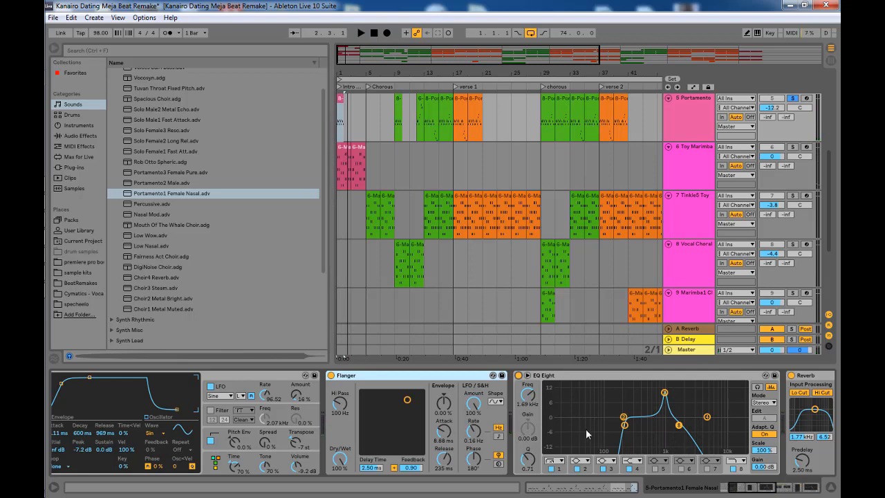
Show the Reverb in the Portamento chain and play the intro to hear its effect.
{"action": "left_click_drag", "start_coordinate": [747, 493], "coordinate": [769, 492]}
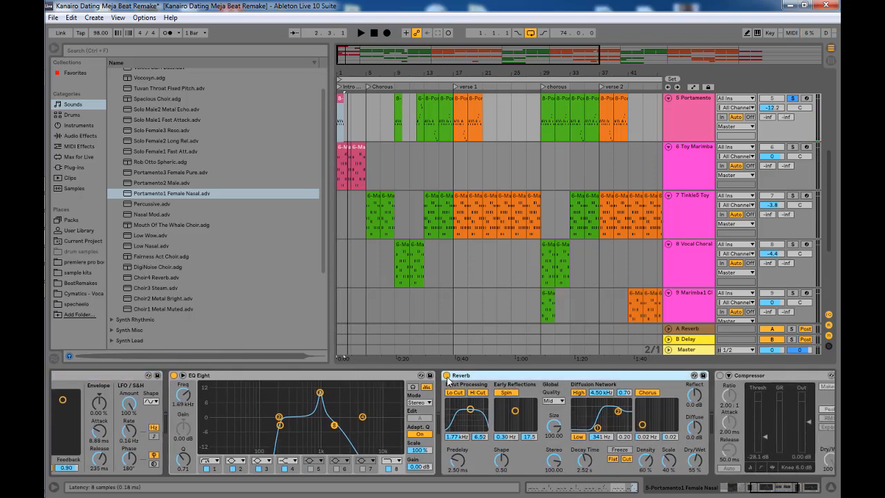
{"action": "key", "text": "space"}
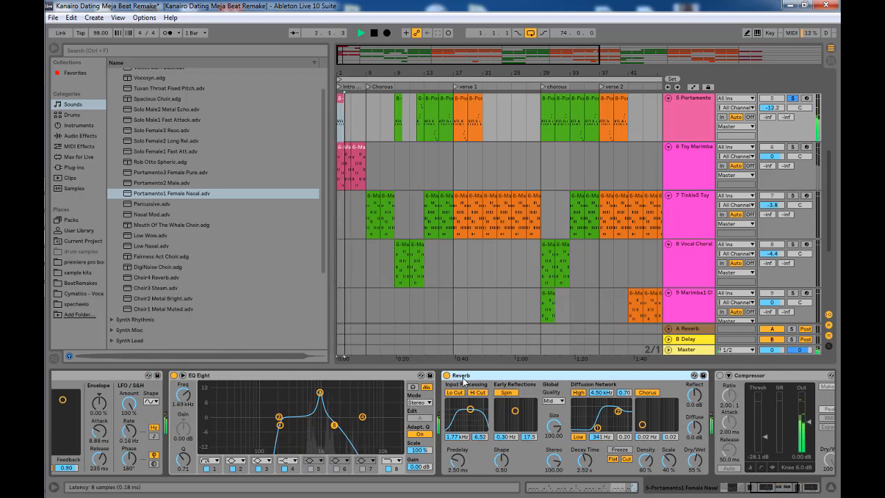
{"action": "key", "text": "space"}
Turn on the Compressor following the Reverb on the Portamento track and play the intro with it active.
{"action": "left_click", "coordinate": [720, 376]}
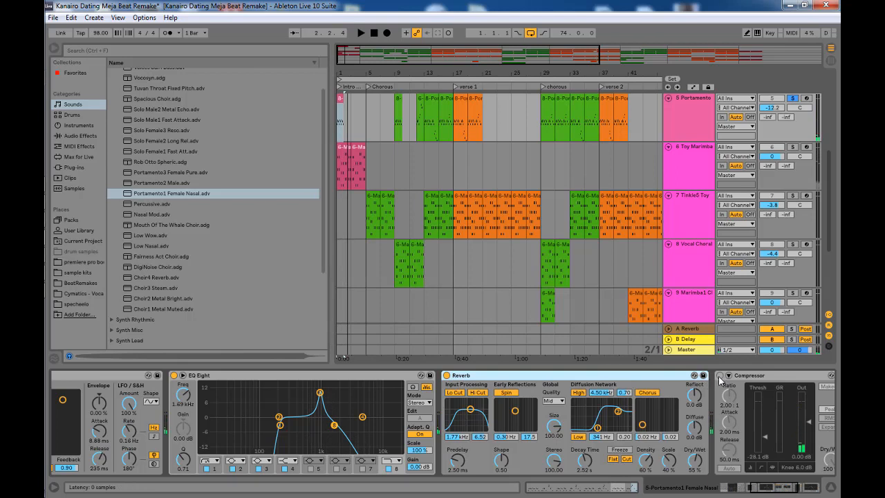
{"action": "left_click", "coordinate": [720, 375]}
{"action": "left_click_drag", "start_coordinate": [767, 490], "coordinate": [784, 493]}
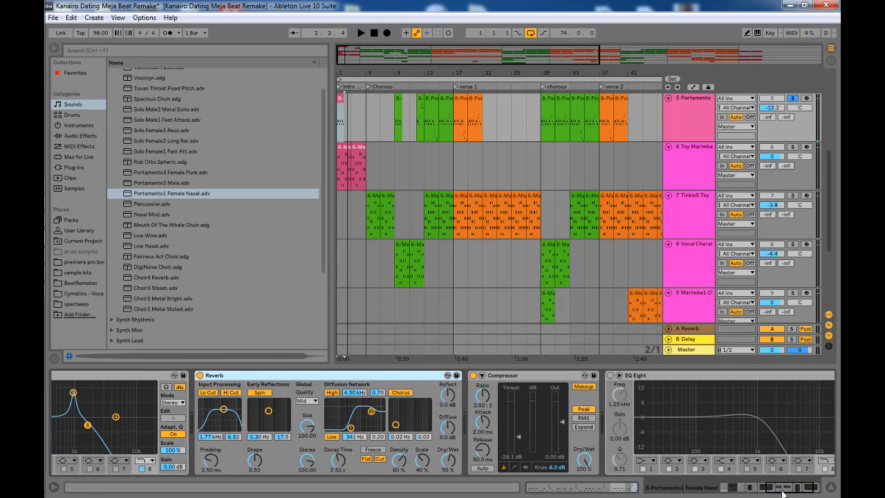
{"action": "key", "text": "space"}
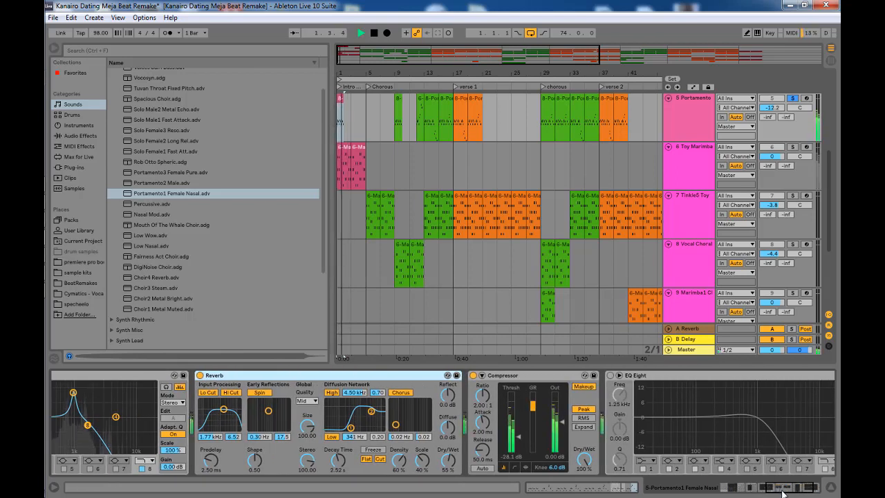
{"action": "key", "text": "space"}
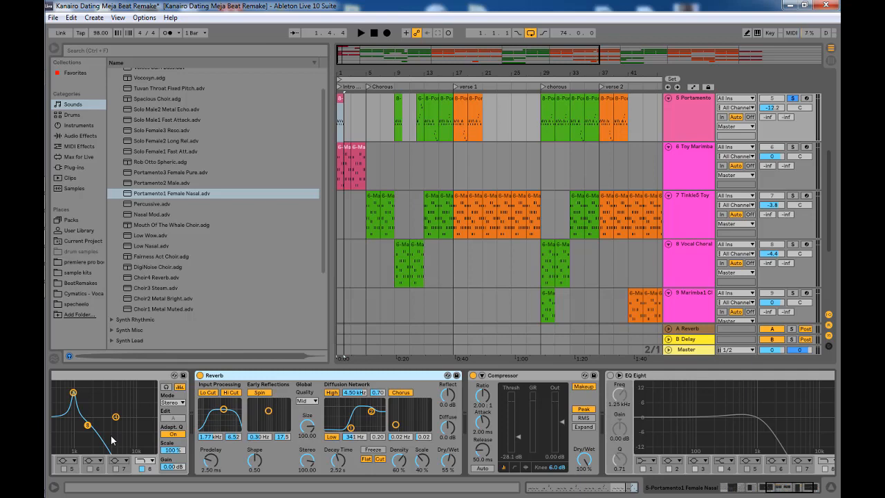
Turn on the EQ Eight following the Compressor on the Portamento track and play the intro with the whole effects chain.
{"action": "left_click", "coordinate": [694, 377]}
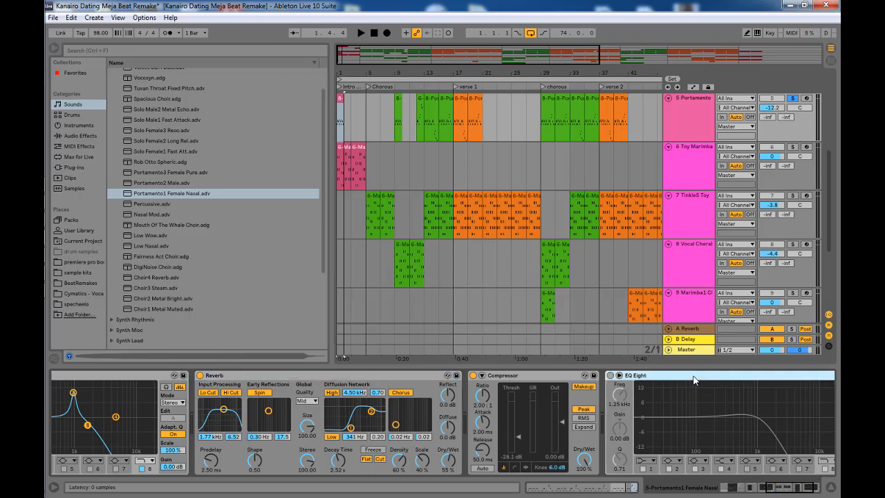
{"action": "left_click", "coordinate": [609, 376]}
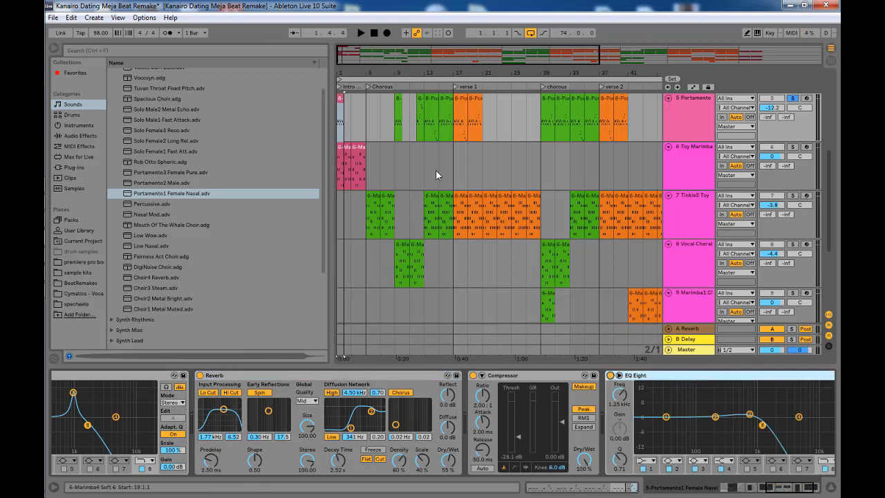
{"action": "left_click_drag", "start_coordinate": [783, 491], "coordinate": [746, 490]}
{"action": "key", "text": "space"}
{"action": "key", "text": "space"}
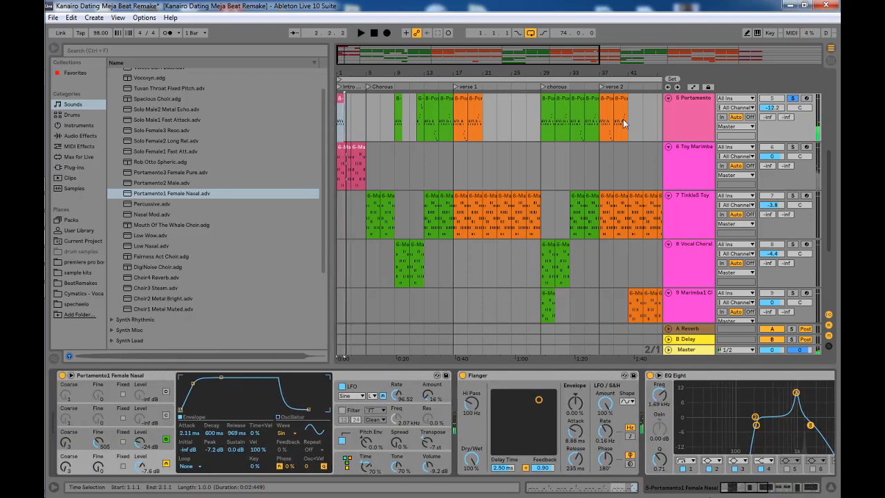
{"action": "double_click", "coordinate": [346, 109]}
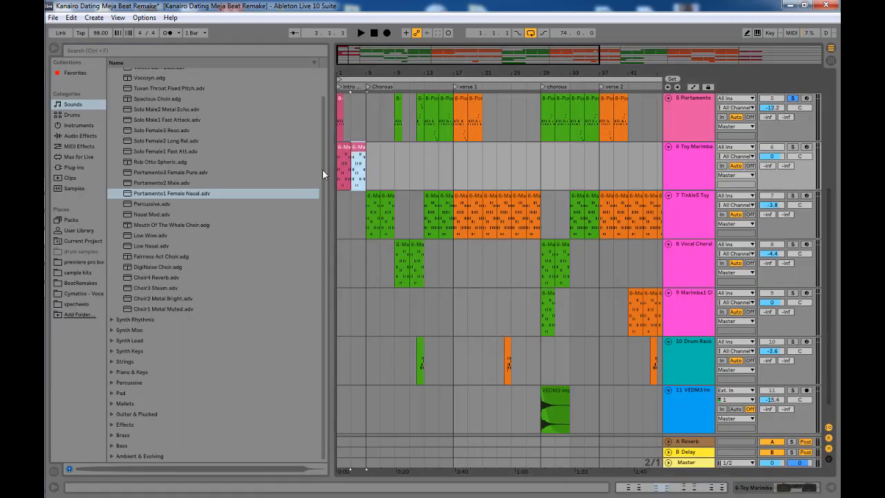
Solo the Toy Marimba track and play its first intro clip.
{"action": "left_click", "coordinate": [343, 166]}
{"action": "left_click", "coordinate": [692, 149]}
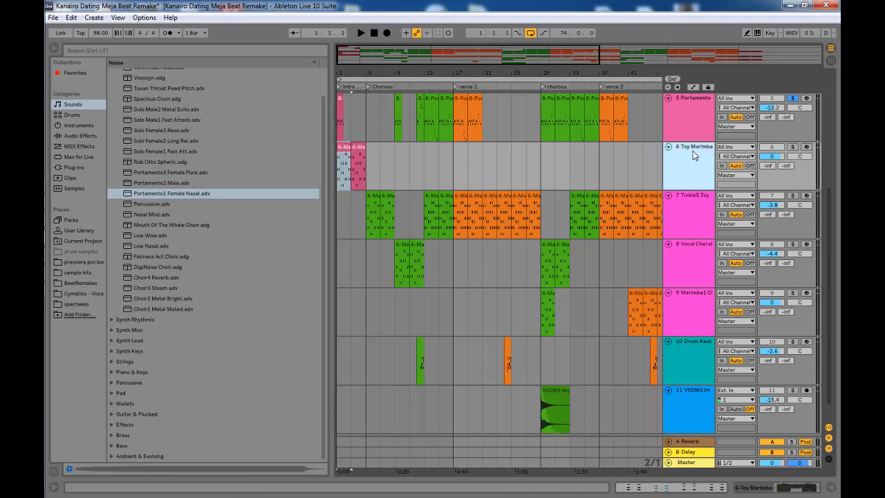
{"action": "left_click", "coordinate": [793, 148]}
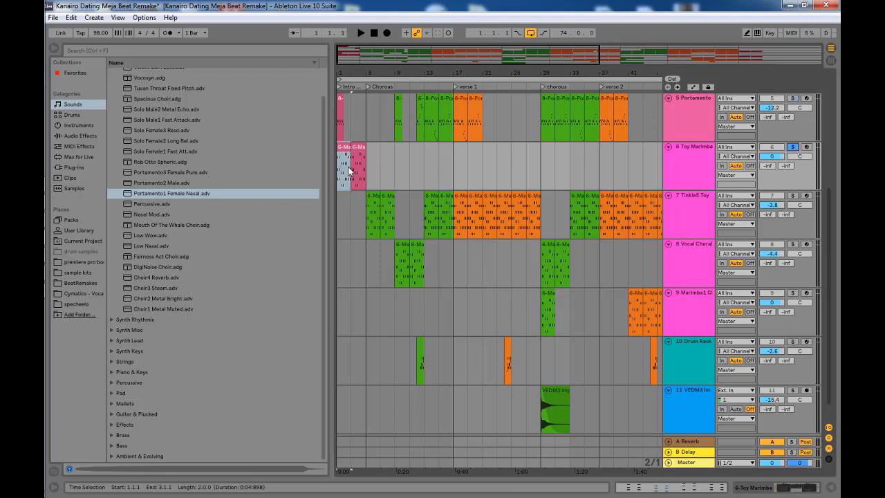
{"action": "key", "text": "space"}
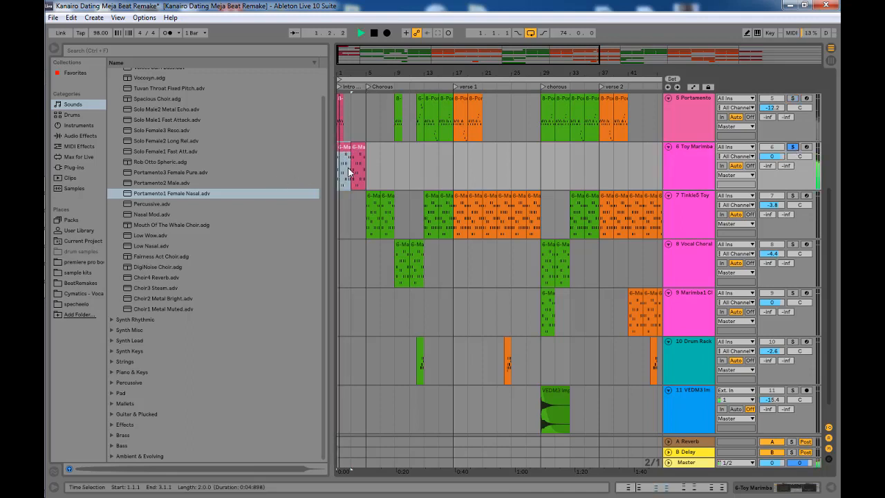
Show the Toy Marimba track's instrument, locate its Toy Marimba.adv preset among the Mallets sounds, and play the intro clip.
{"action": "double_click", "coordinate": [693, 157]}
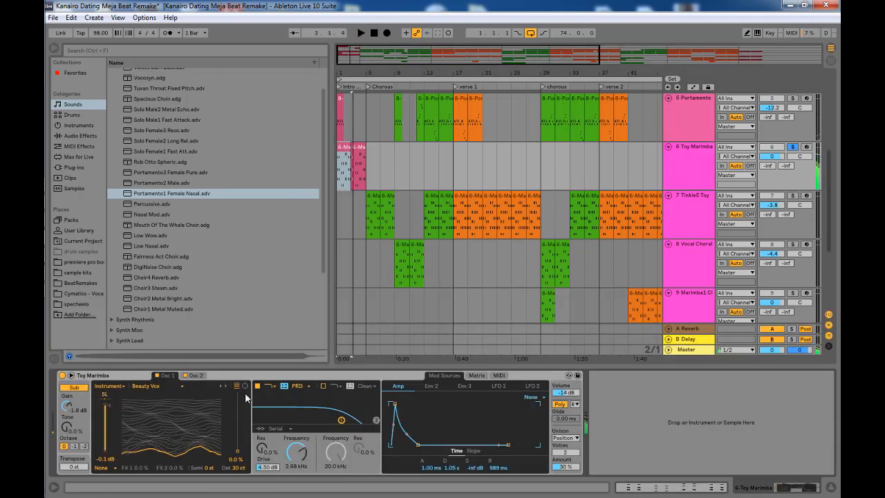
{"action": "left_click", "coordinate": [220, 374]}
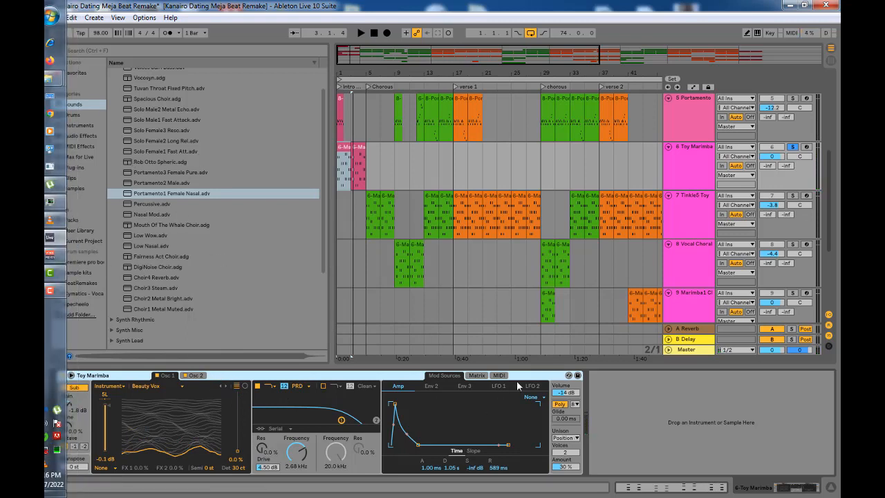
{"action": "left_click", "coordinate": [569, 376]}
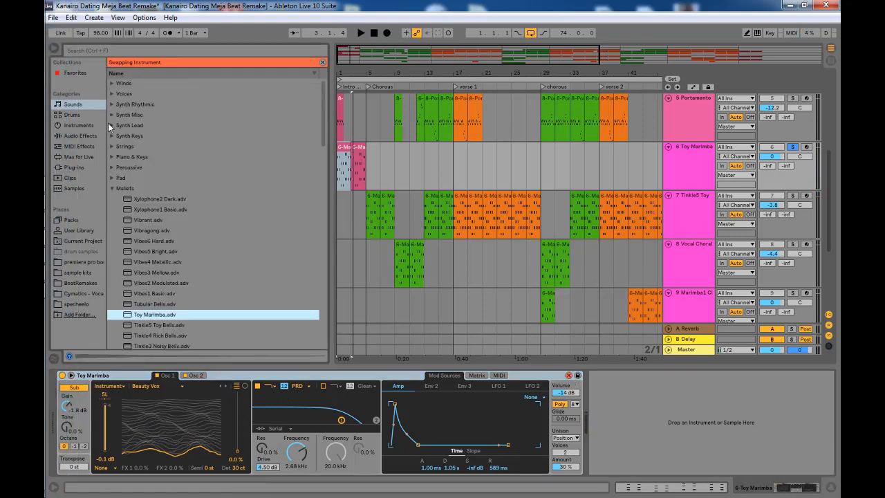
{"action": "left_click", "coordinate": [70, 105]}
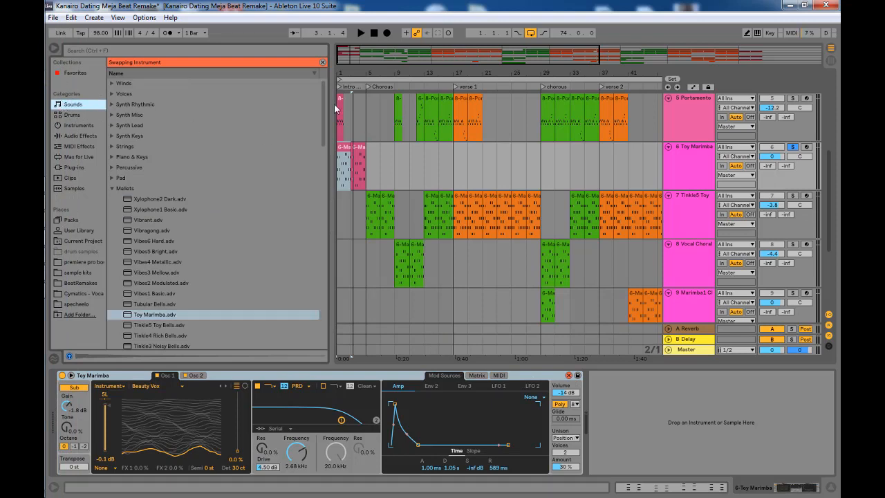
{"action": "scroll", "coordinate": [161, 139], "scroll_direction": "down", "scroll_amount": 3}
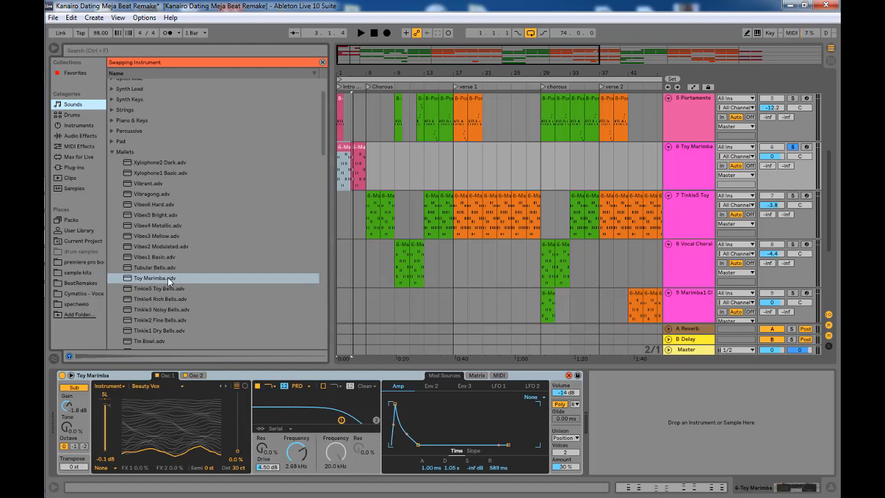
{"action": "key", "text": "space"}
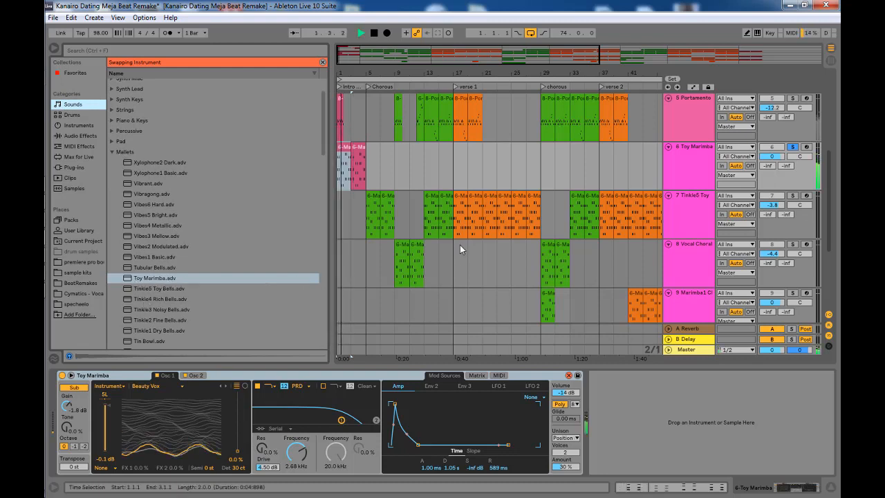
{"action": "key", "text": "space"}
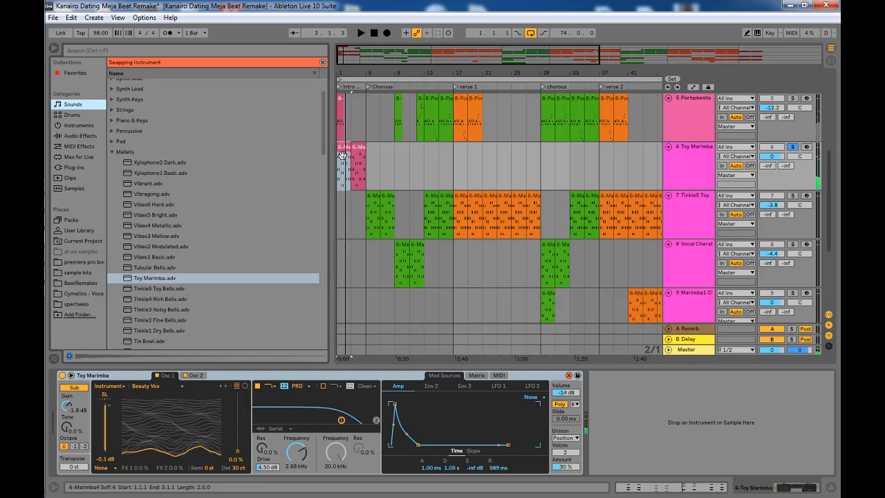
Examine the notes of the first Toy Marimba intro clip, return to the arrangement and play it.
{"action": "double_click", "coordinate": [346, 154]}
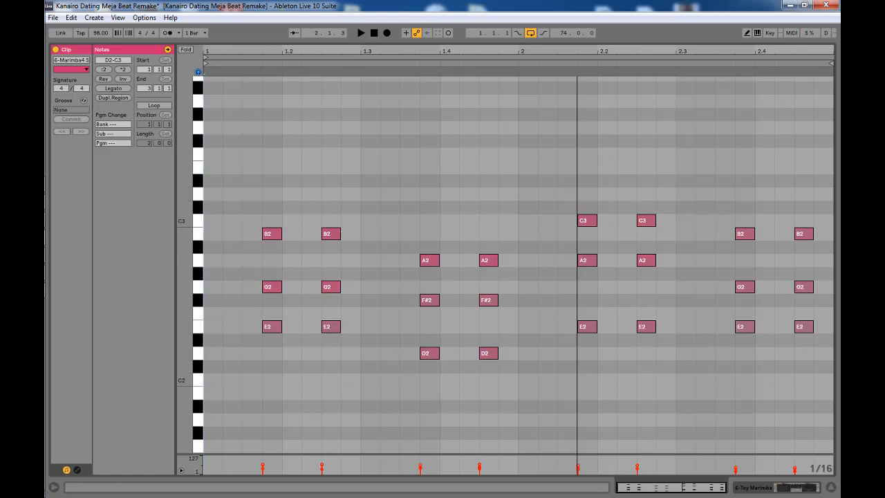
{"action": "left_click", "coordinate": [830, 489]}
{"action": "key", "text": "space"}
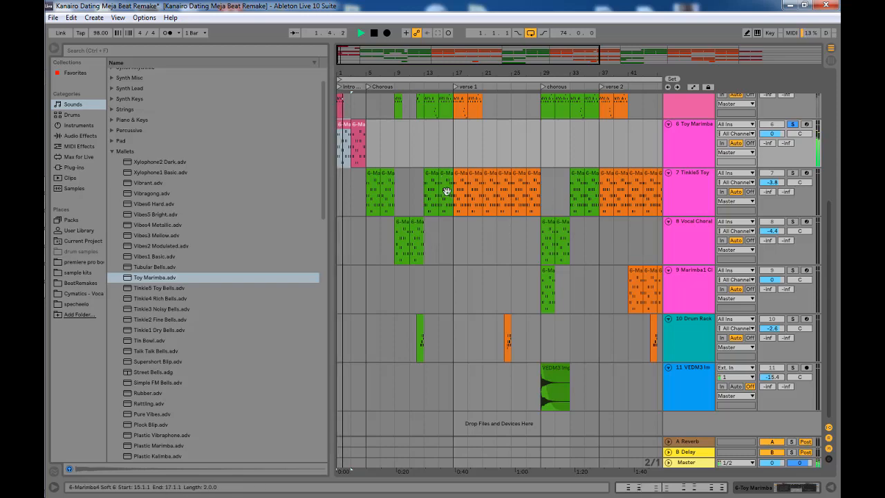
{"action": "key", "text": "space"}
Hide the browser, solo the VEDM2 Reverse Crash track and play its clip leading into the chorus.
{"action": "mouse_move", "coordinate": [49, 54]}
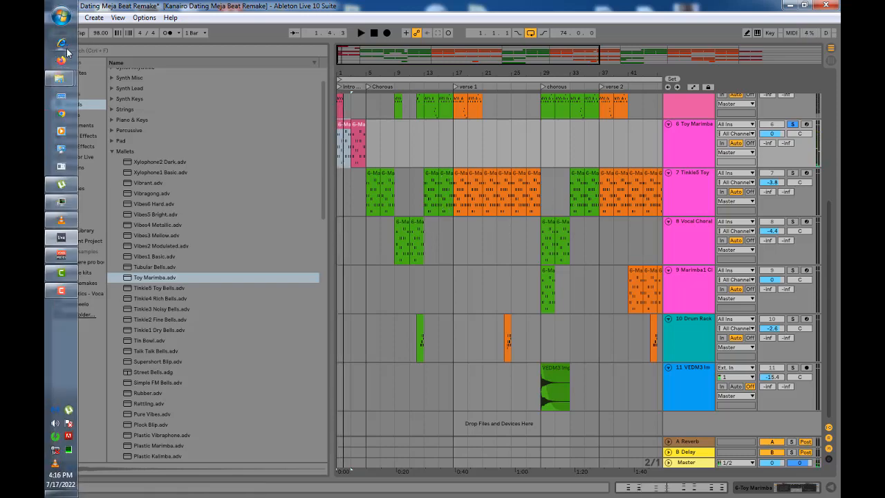
{"action": "left_click", "coordinate": [51, 48]}
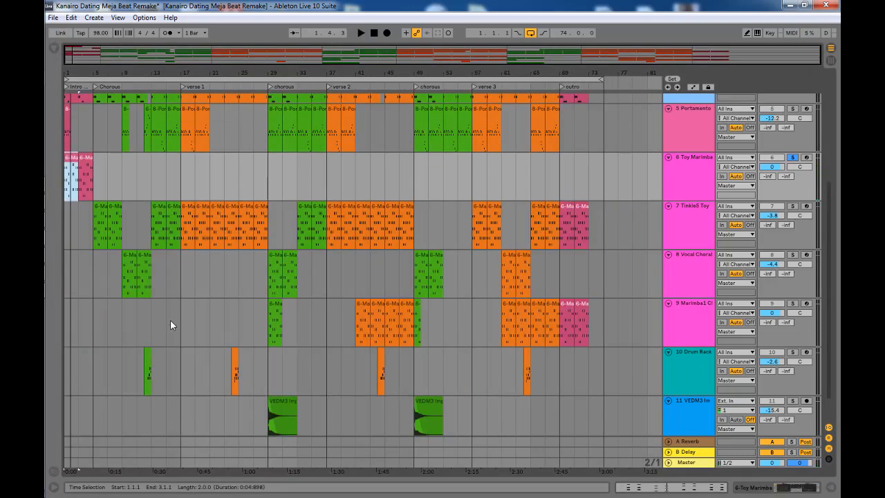
{"action": "scroll", "coordinate": [170, 319], "scroll_direction": "up", "scroll_amount": 5}
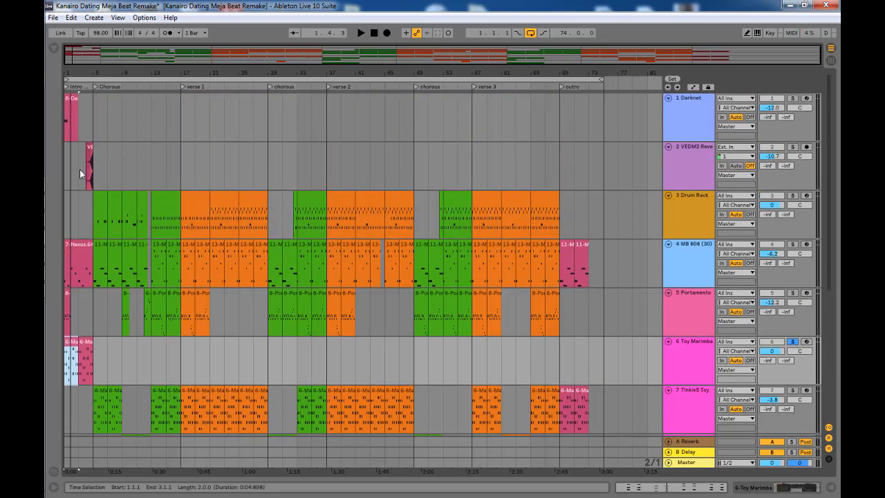
{"action": "left_click", "coordinate": [84, 170]}
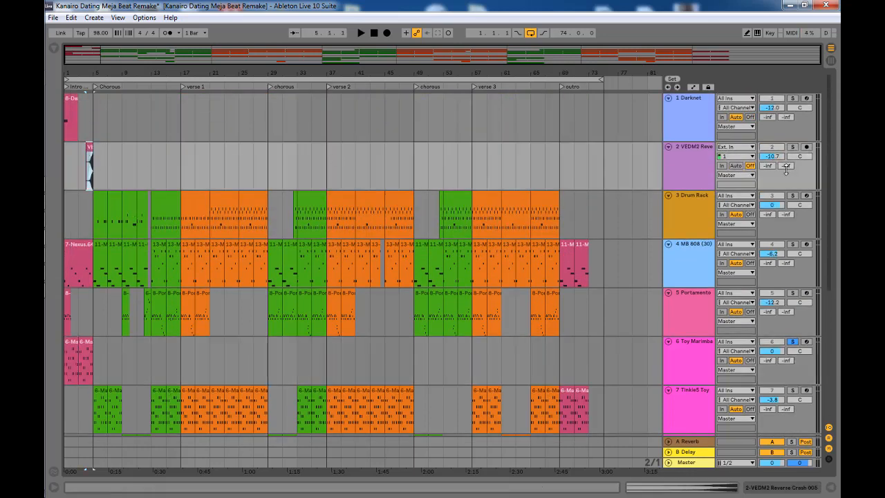
{"action": "left_click", "coordinate": [700, 164]}
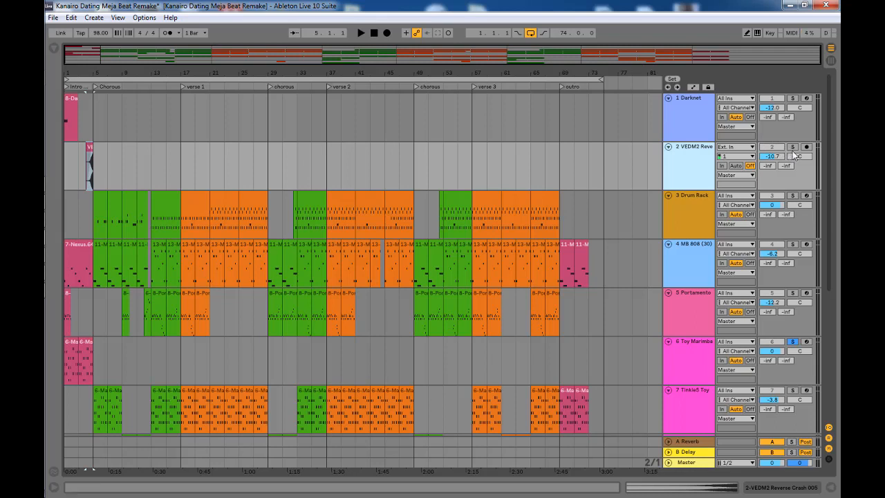
{"action": "left_click", "coordinate": [793, 148]}
{"action": "left_click", "coordinate": [91, 176]}
{"action": "key", "text": "space"}
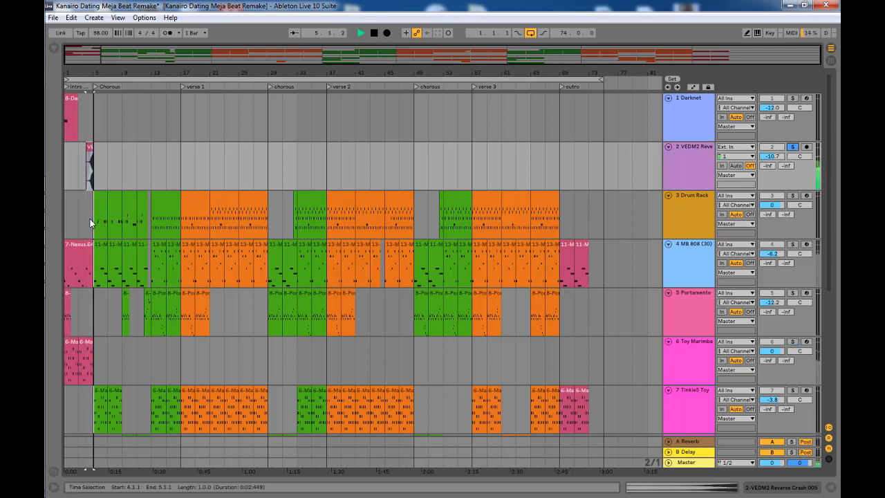
{"action": "key", "text": "space"}
Examine the fade on the VEDM2 Reverse Crash clip up close and play it from its start.
{"action": "left_click_drag", "start_coordinate": [101, 72], "coordinate": [251, 200]}
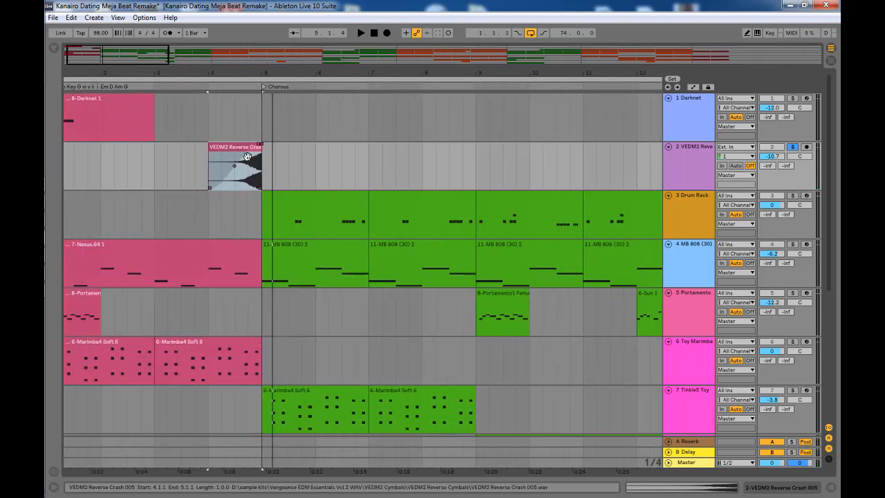
{"action": "left_click", "coordinate": [217, 174]}
{"action": "key", "text": "space"}
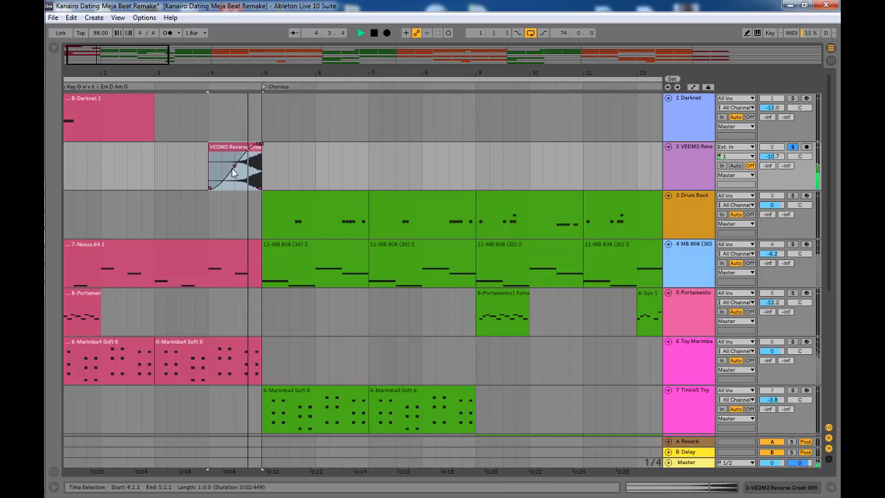
Unsolo the Reverse Crash track and play the full intro from bar 1 into the chorus with all tracks sounding.
{"action": "left_click_drag", "start_coordinate": [196, 74], "coordinate": [104, 62]}
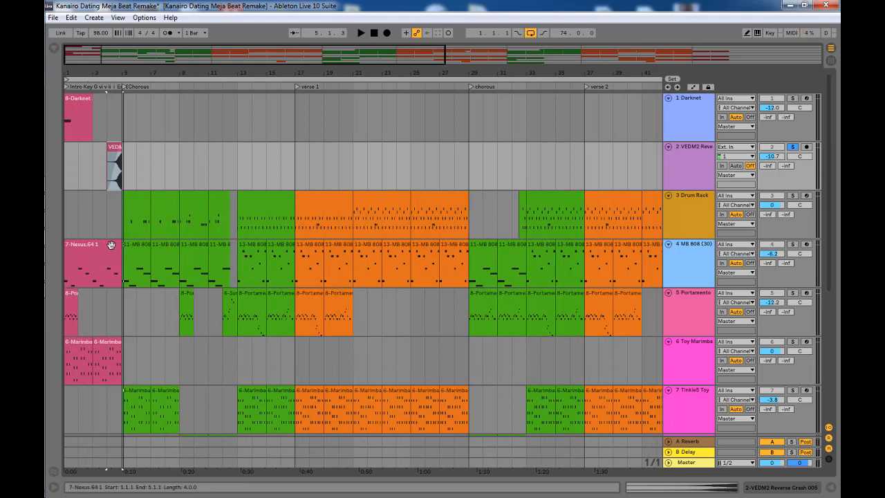
{"action": "scroll", "coordinate": [235, 325], "scroll_direction": "down", "scroll_amount": 3}
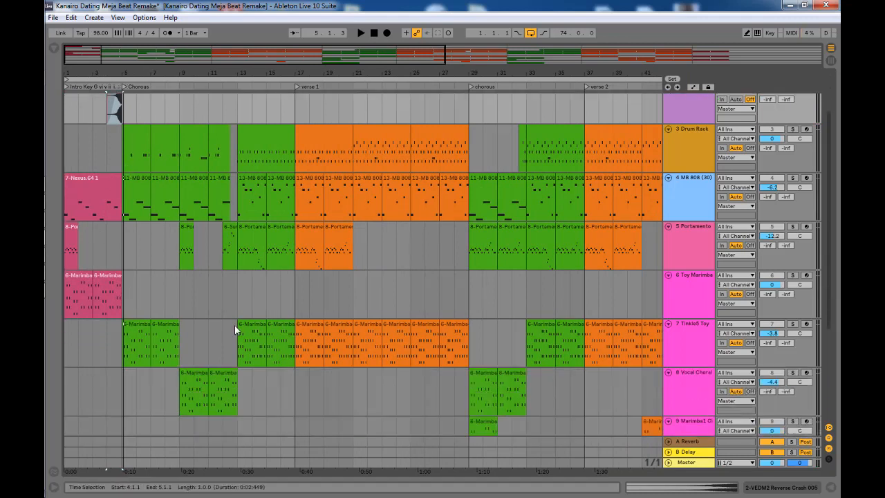
{"action": "scroll", "coordinate": [234, 325], "scroll_direction": "up", "scroll_amount": 3}
{"action": "scroll", "coordinate": [277, 276], "scroll_direction": "down", "scroll_amount": 5}
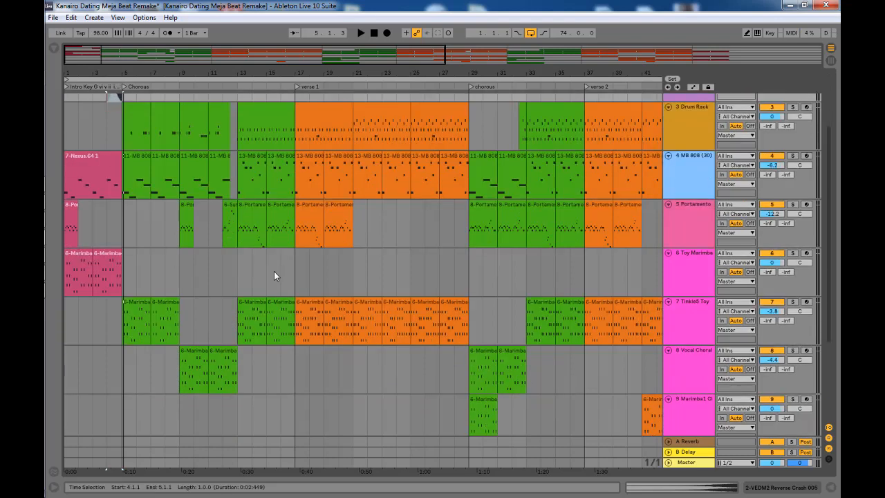
{"action": "left_click", "coordinate": [64, 289]}
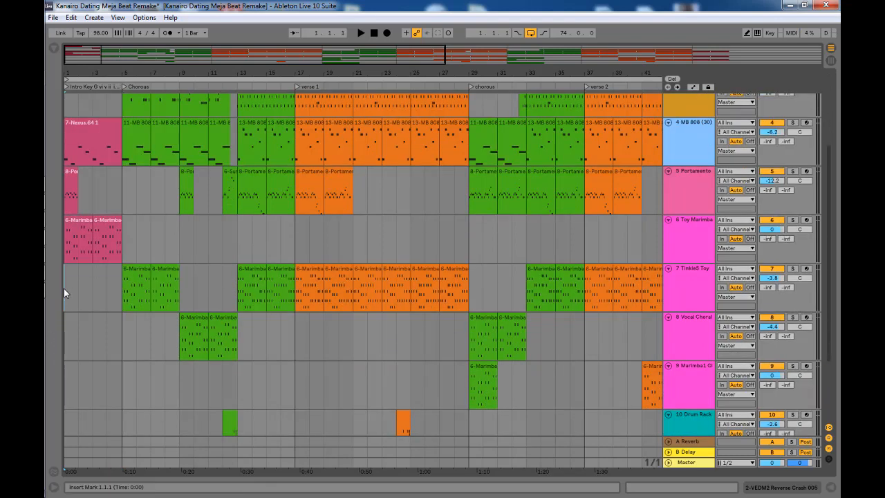
{"action": "scroll", "coordinate": [87, 305], "scroll_direction": "up", "scroll_amount": 5}
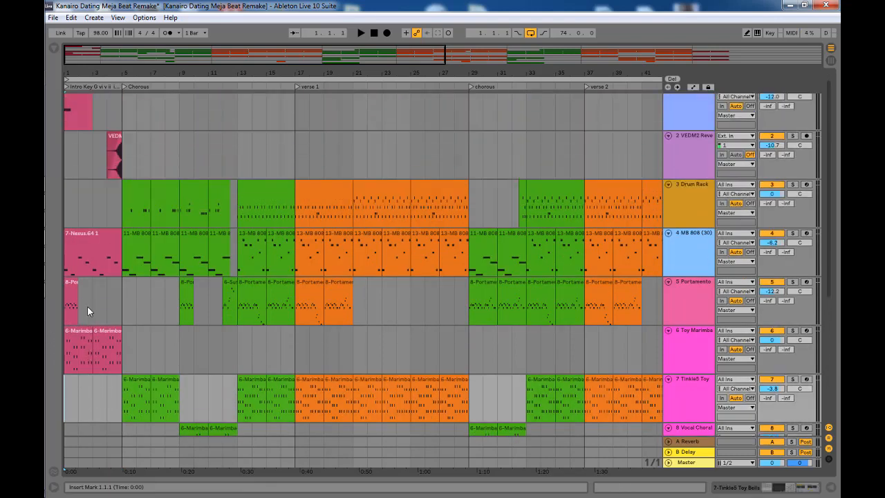
{"action": "key", "text": "space"}
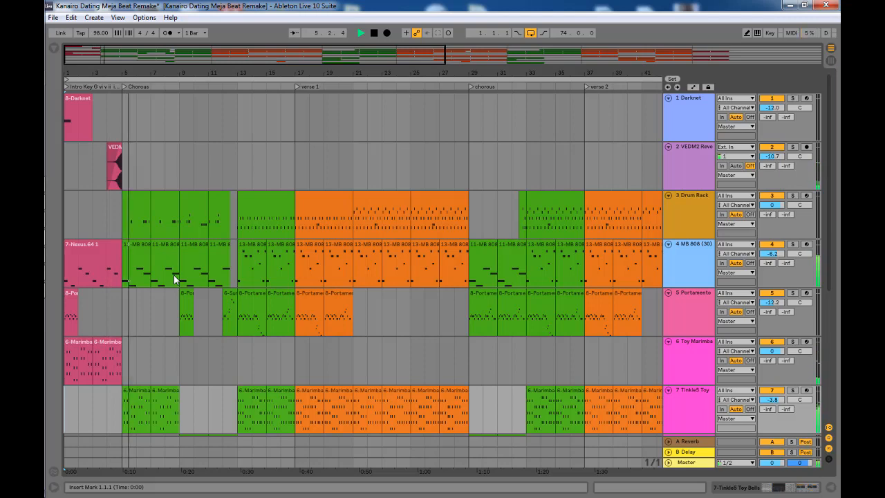
{"action": "key", "text": "space"}
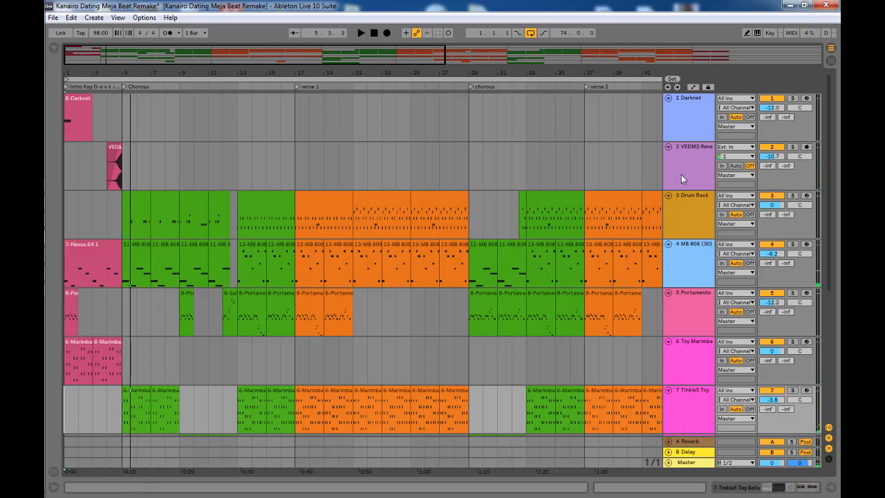
Examine the first Drum Rack clip of the chorus at bar 5, play it from its start and return to the arrangement.
{"action": "left_click_drag", "start_coordinate": [192, 71], "coordinate": [191, 55]}
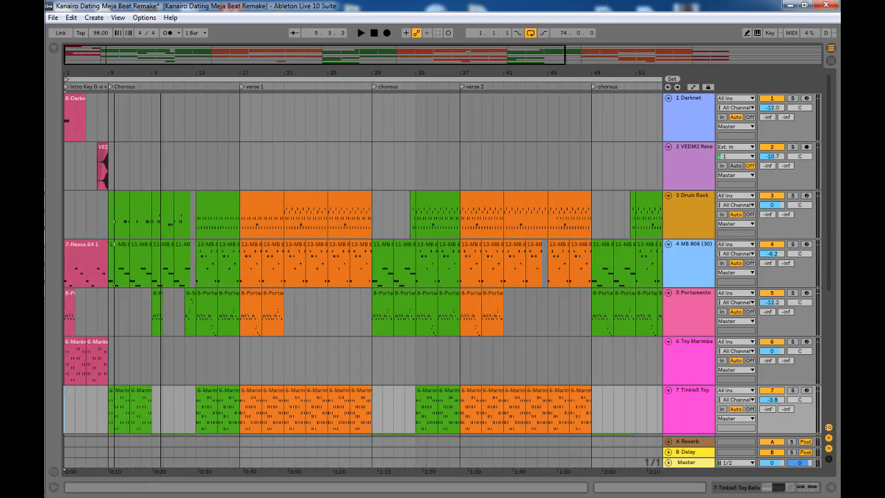
{"action": "scroll", "coordinate": [216, 177], "scroll_direction": "down", "scroll_amount": 2}
{"action": "scroll", "coordinate": [217, 185], "scroll_direction": "up", "scroll_amount": 2}
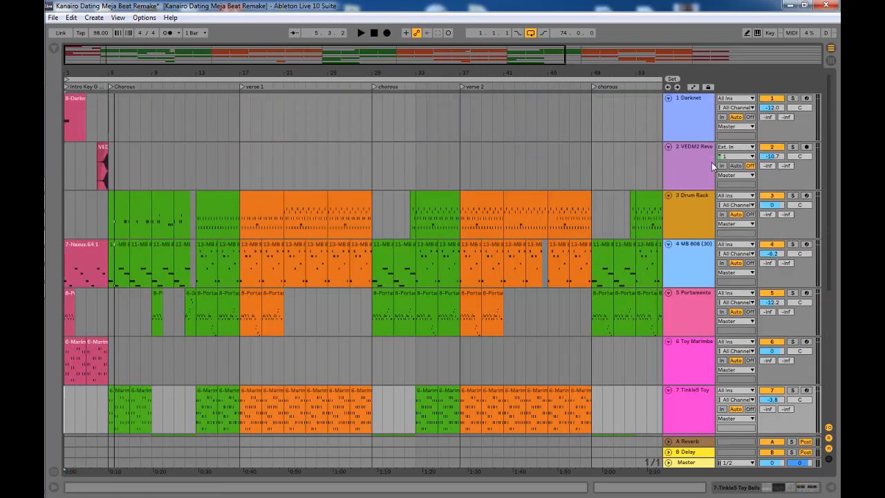
{"action": "left_click", "coordinate": [122, 208]}
{"action": "double_click", "coordinate": [123, 208]}
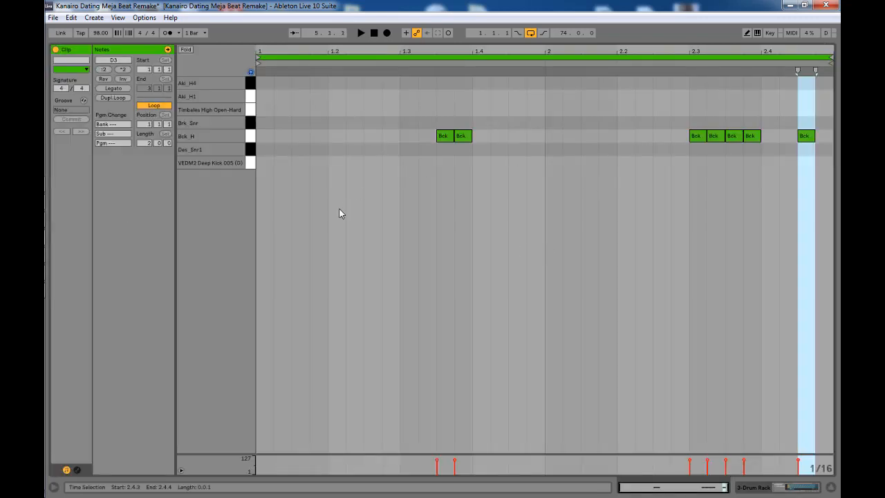
{"action": "left_click", "coordinate": [257, 226]}
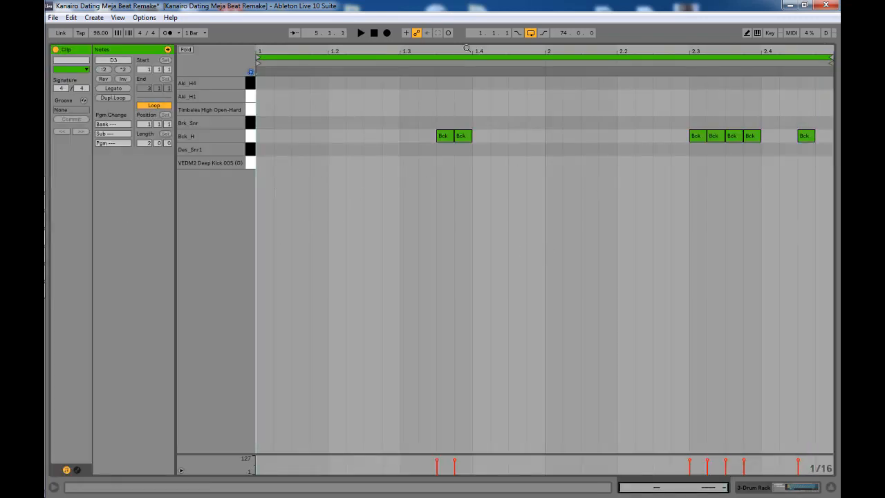
{"action": "key", "text": "space"}
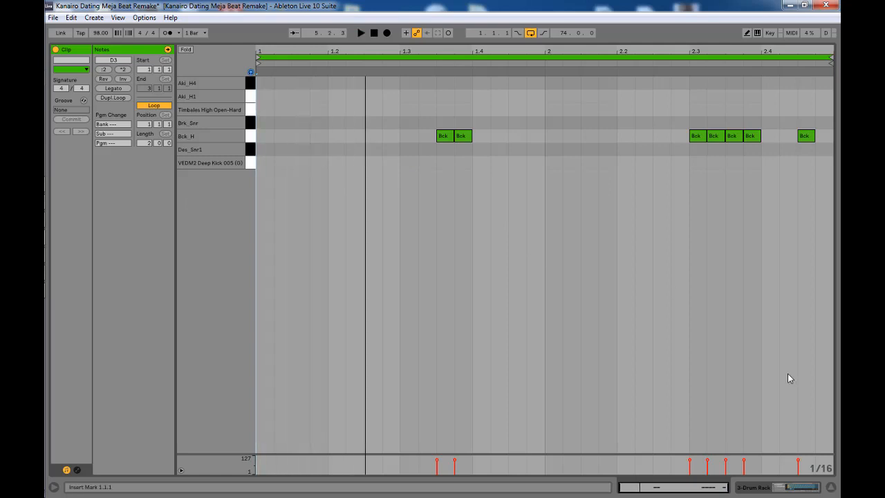
{"action": "left_click", "coordinate": [832, 488]}
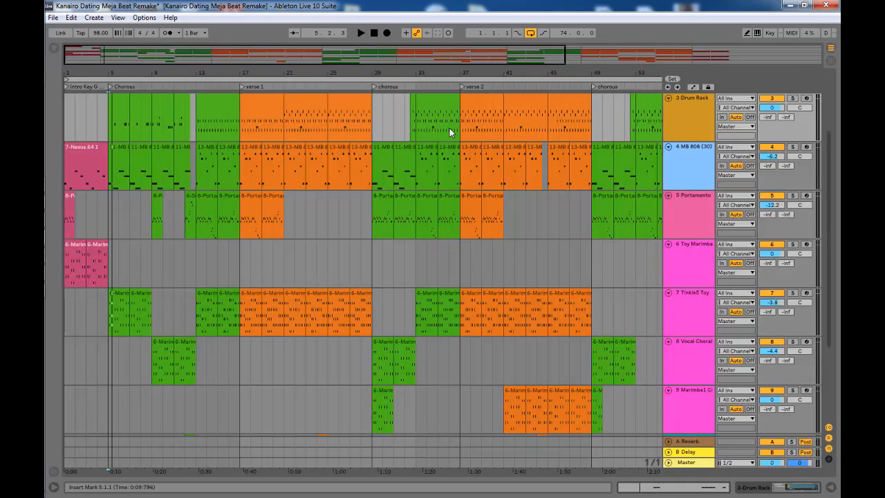
Solo the Drum Rack track, play its second chorus clip at bar 7 while examining the notes, and return to the arrangement.
{"action": "left_click", "coordinate": [792, 98]}
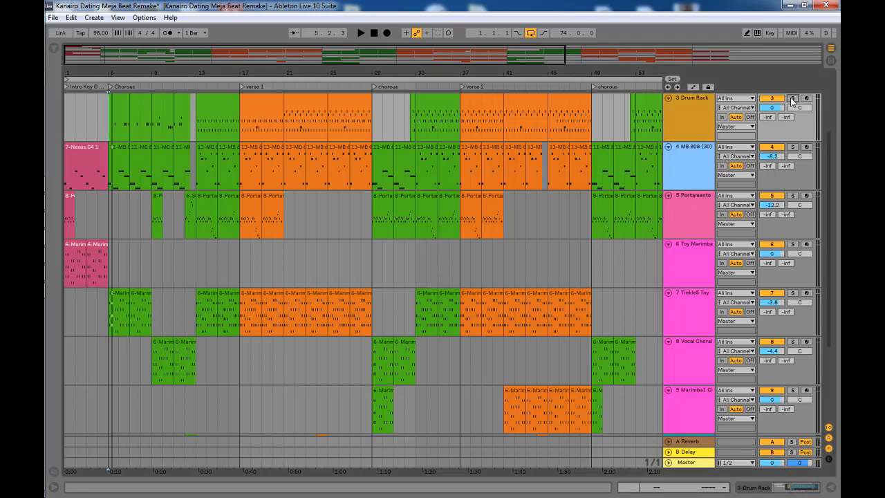
{"action": "double_click", "coordinate": [131, 107]}
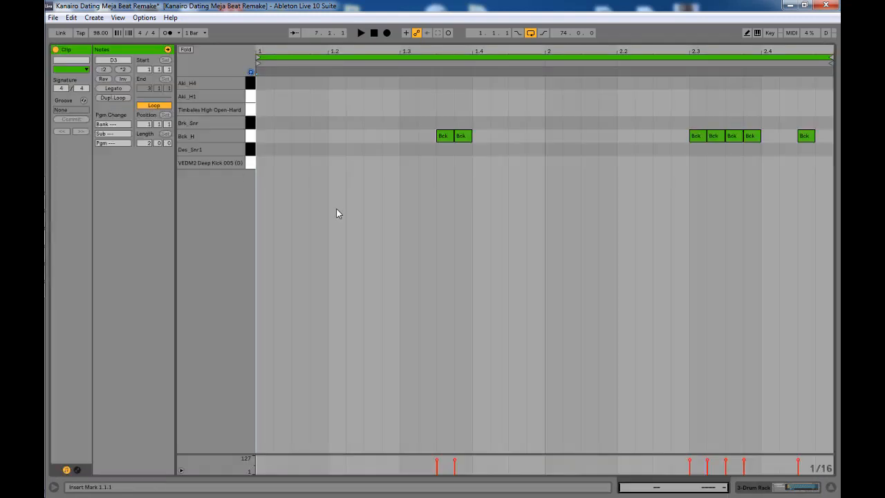
{"action": "key", "text": "space"}
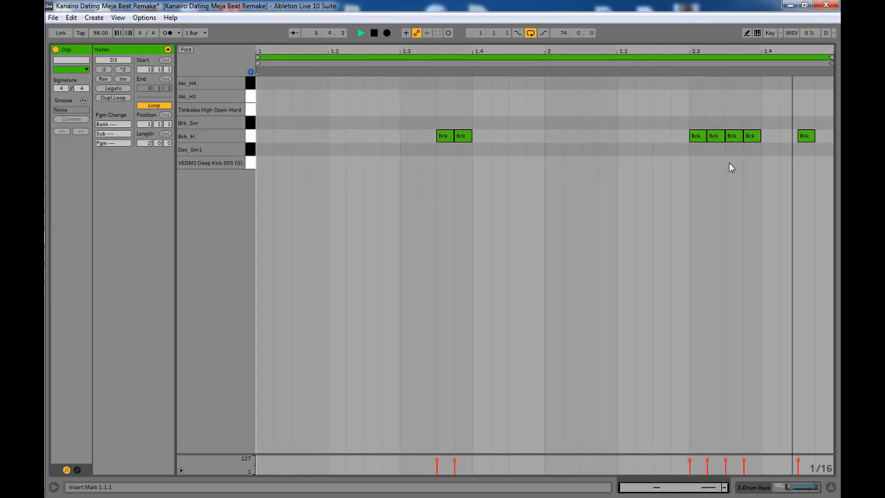
{"action": "key", "text": "space"}
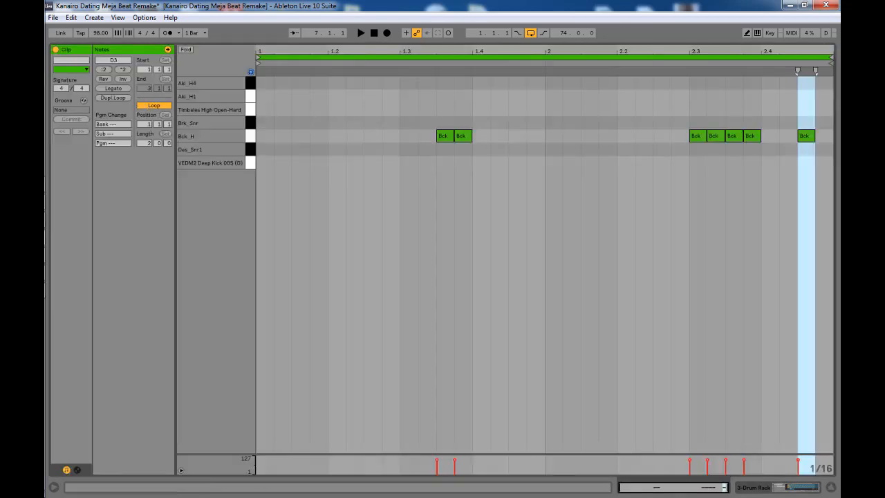
{"action": "left_click", "coordinate": [831, 487]}
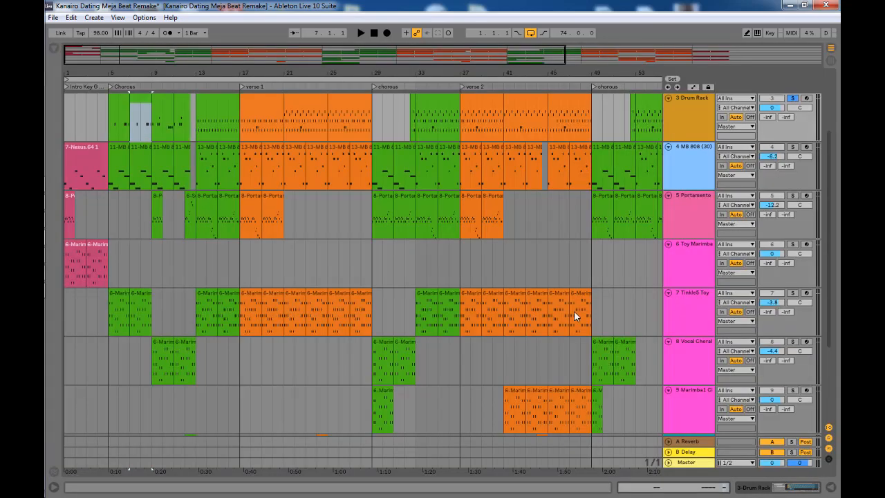
Examine the Drum Rack clip at bar 9, audition its Bck_H sound, play the clip and return to the arrangement.
{"action": "left_click", "coordinate": [163, 105]}
{"action": "double_click", "coordinate": [165, 106]}
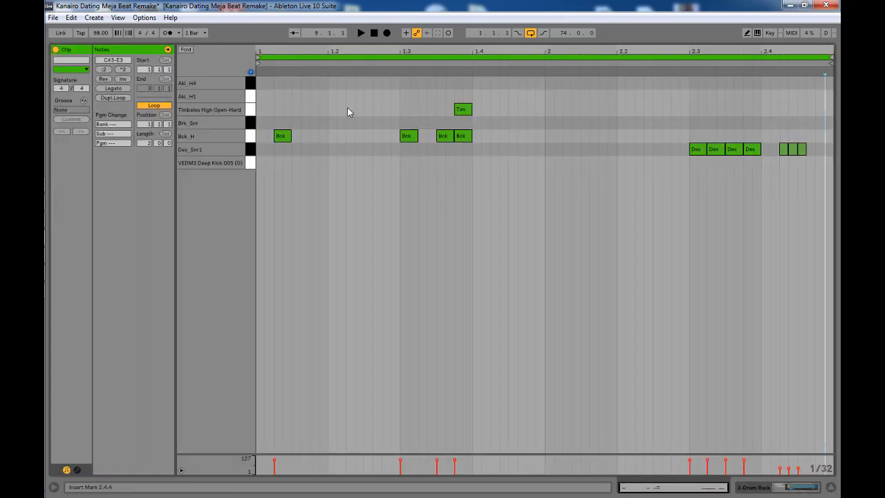
{"action": "left_click", "coordinate": [251, 135]}
{"action": "key", "text": "space"}
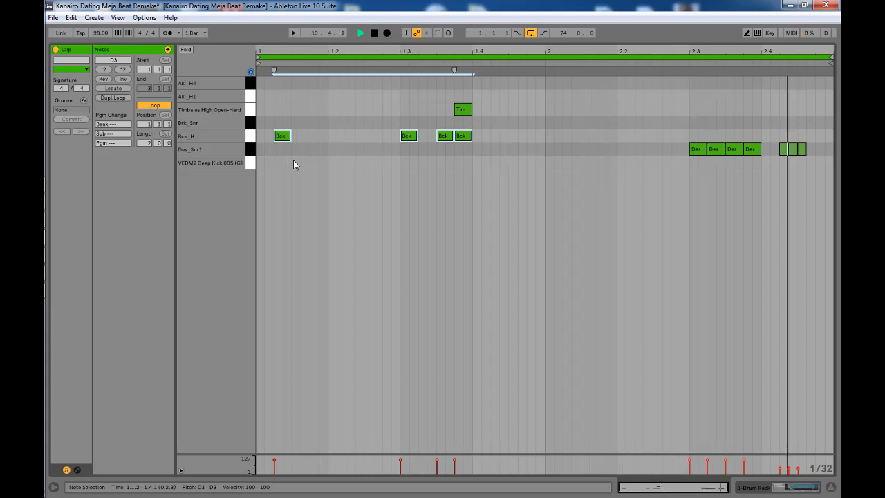
{"action": "key", "text": "space"}
{"action": "left_click", "coordinate": [832, 487]}
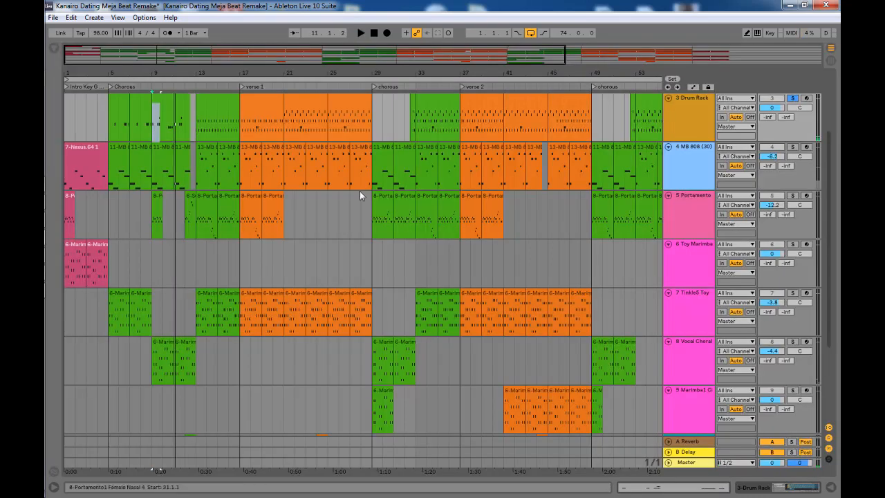
Play the four-bar Drum Rack clip at bar 13 while examining its kick and snare notes, and return to the arrangement.
{"action": "left_click", "coordinate": [206, 109]}
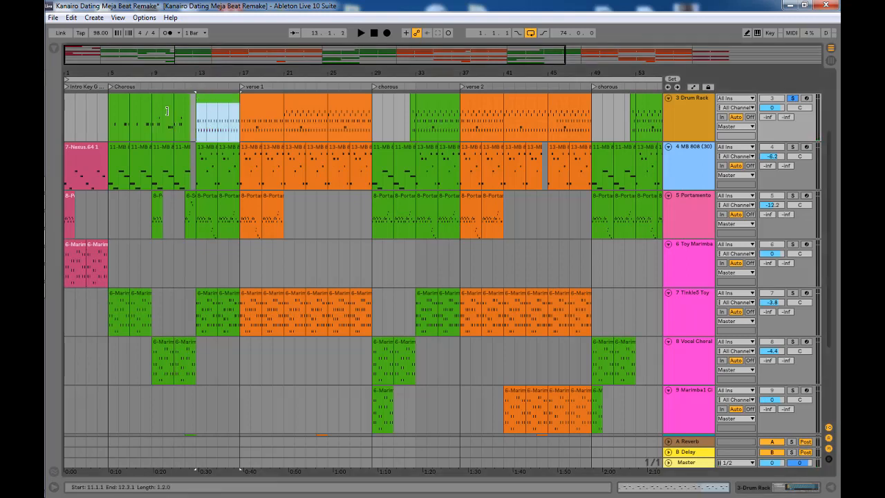
{"action": "double_click", "coordinate": [206, 110]}
{"action": "key", "text": "space"}
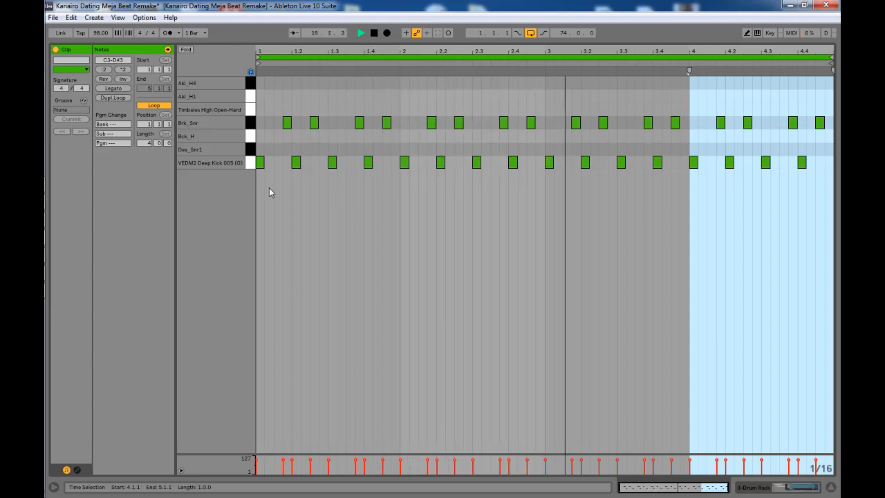
{"action": "key", "text": "space"}
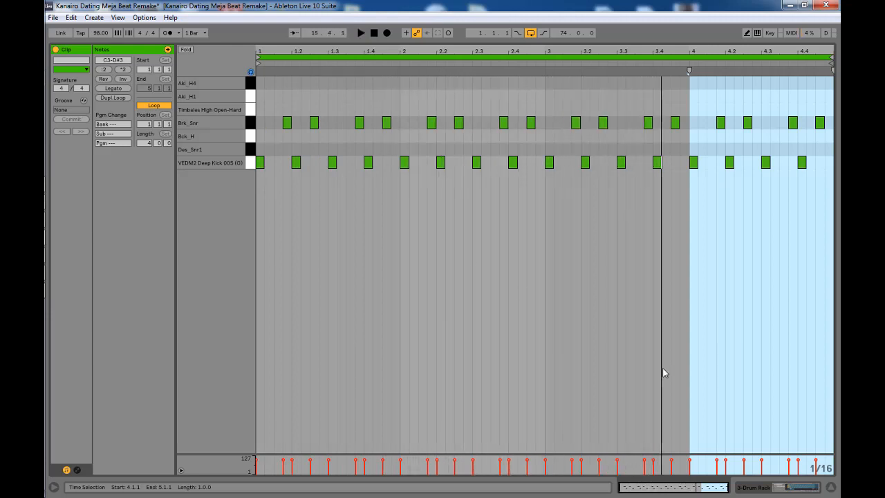
{"action": "left_click", "coordinate": [831, 488]}
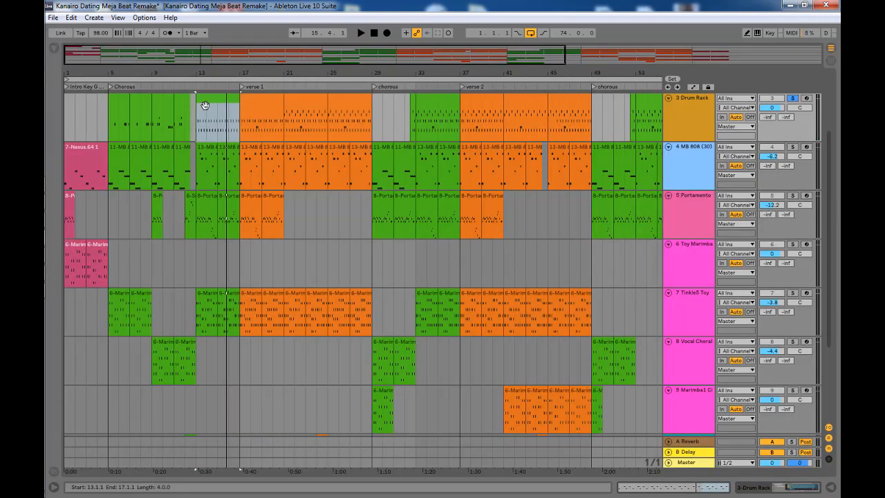
Reopen the bar 13 Drum Rack clip, audition the VEDM2 Deep Kick 005 (G) sound and replay the clip before returning to the arrangement.
{"action": "left_click", "coordinate": [692, 111]}
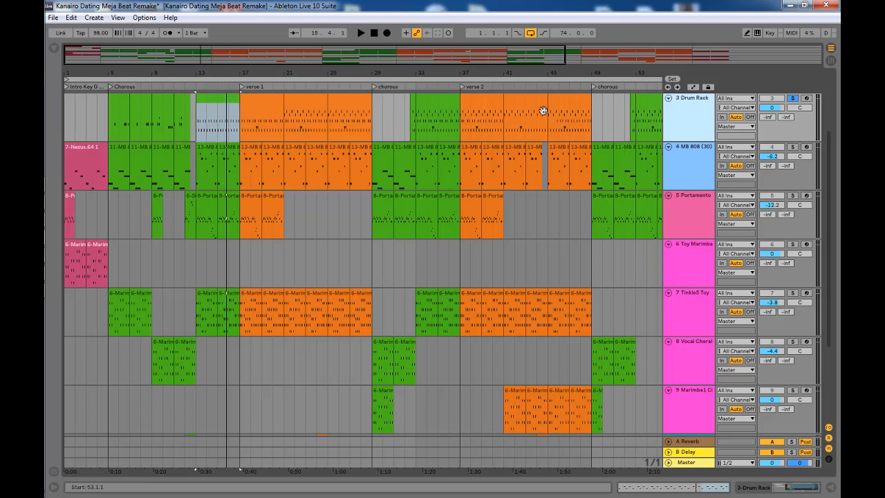
{"action": "double_click", "coordinate": [211, 106]}
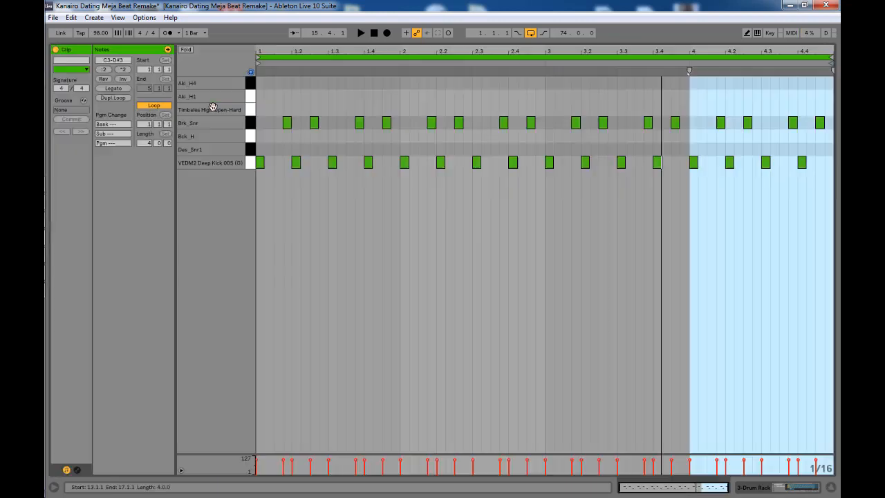
{"action": "left_click", "coordinate": [249, 163]}
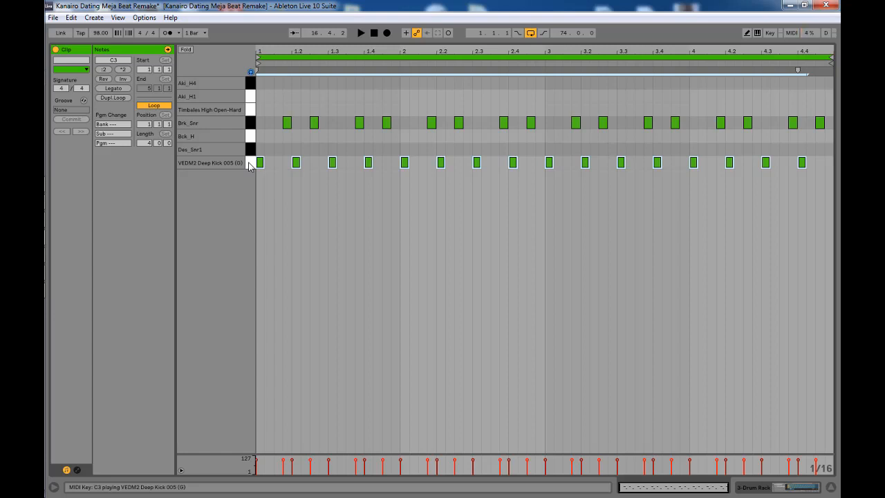
{"action": "left_click", "coordinate": [251, 166]}
{"action": "key", "text": "space"}
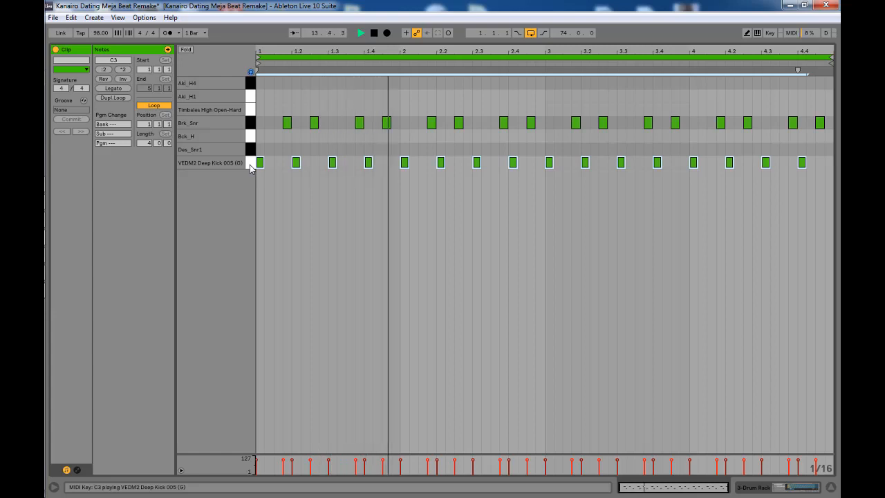
{"action": "key", "text": "space"}
{"action": "left_click", "coordinate": [830, 488]}
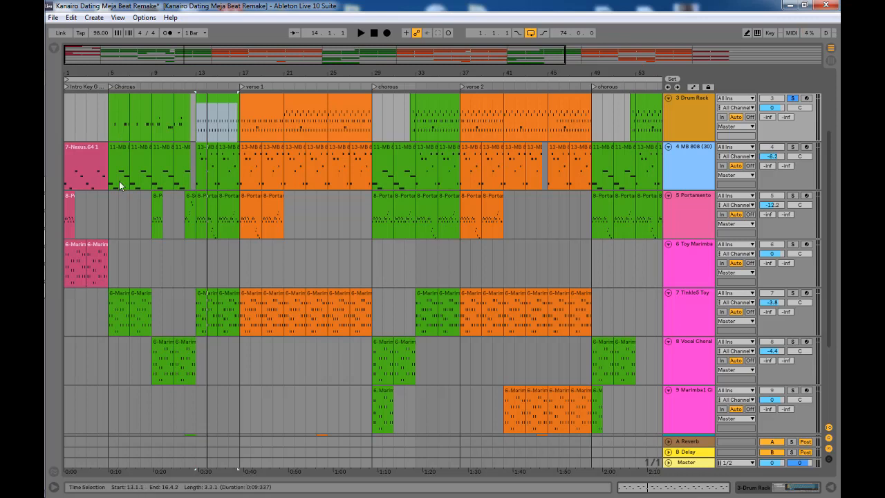
Solo the MB 808 (30) track, examine the notes of its first chorus clip, and play it in the editor and the arrangement.
{"action": "left_click", "coordinate": [114, 152]}
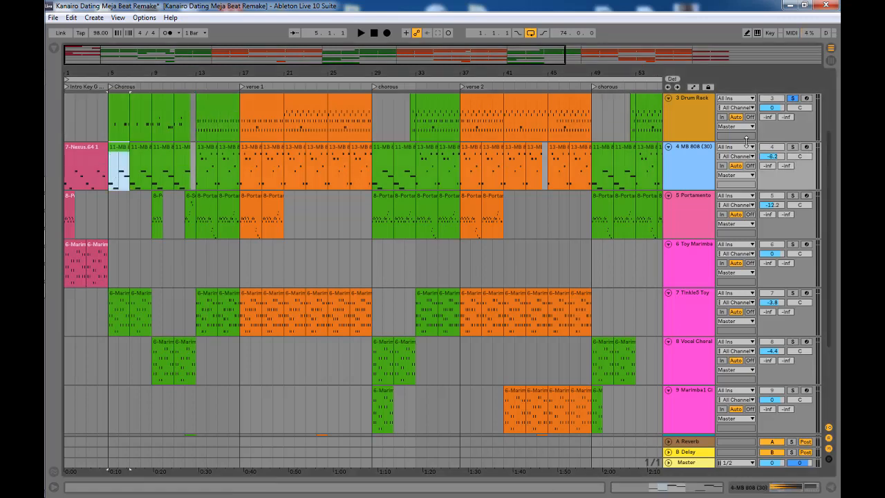
{"action": "left_click", "coordinate": [793, 147]}
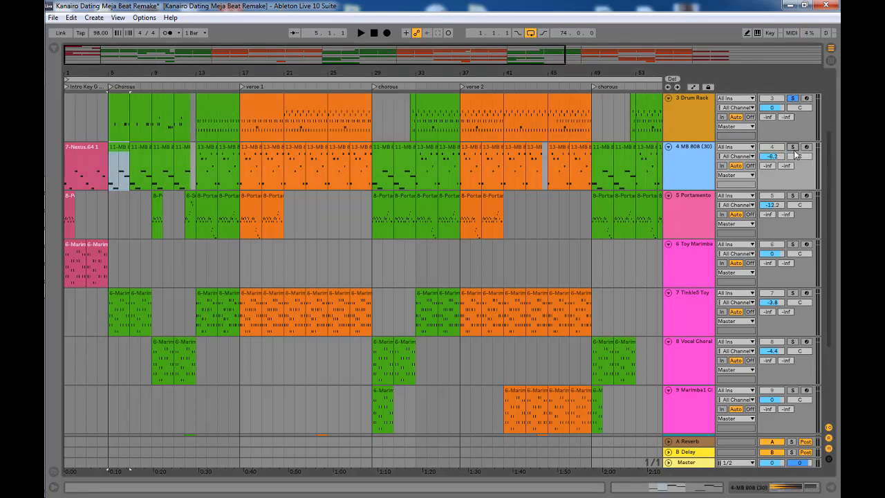
{"action": "double_click", "coordinate": [121, 159]}
{"action": "scroll", "coordinate": [277, 258], "scroll_direction": "up", "scroll_amount": 5}
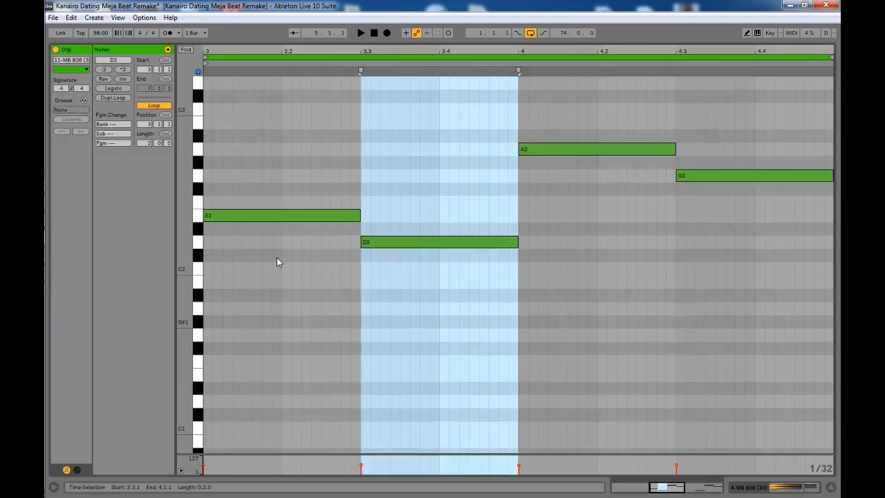
{"action": "key", "text": "space"}
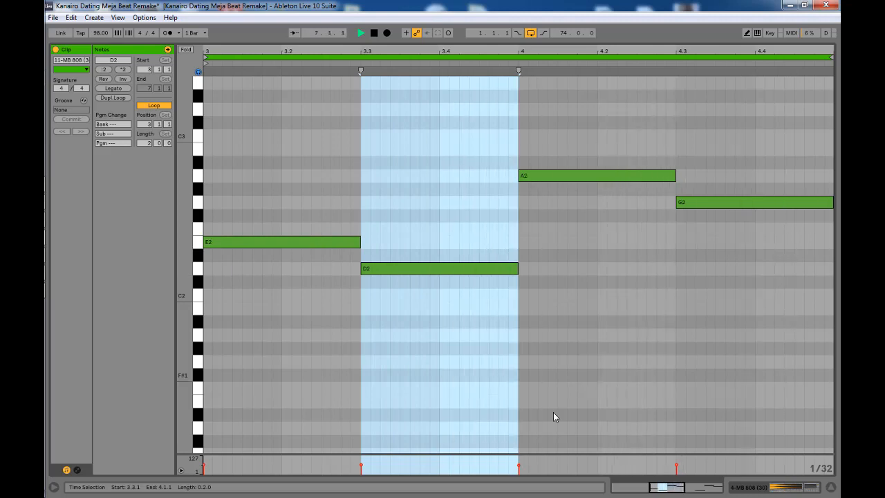
{"action": "key", "text": "space"}
{"action": "left_click", "coordinate": [833, 487]}
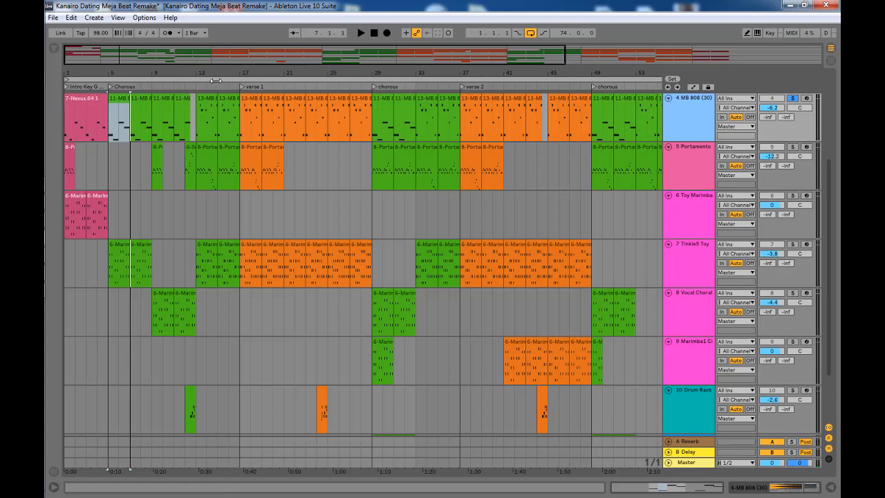
{"action": "left_click_drag", "start_coordinate": [181, 74], "coordinate": [193, 96]}
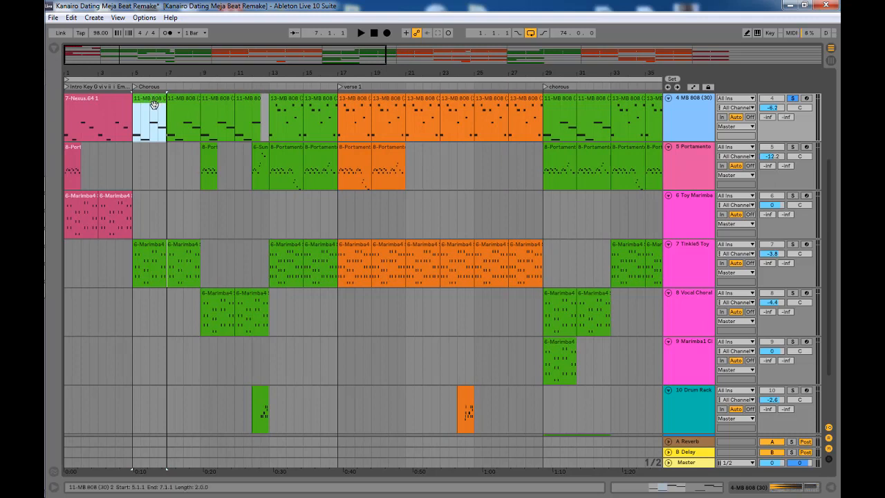
{"action": "key", "text": "space"}
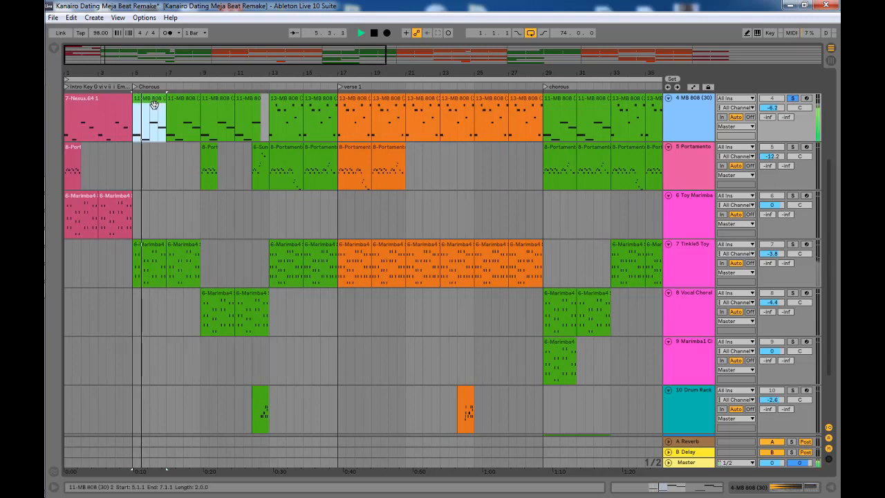
Examine the notes of the MB 808 clip at bar 13, play it and return to the arrangement.
{"action": "left_click", "coordinate": [287, 100]}
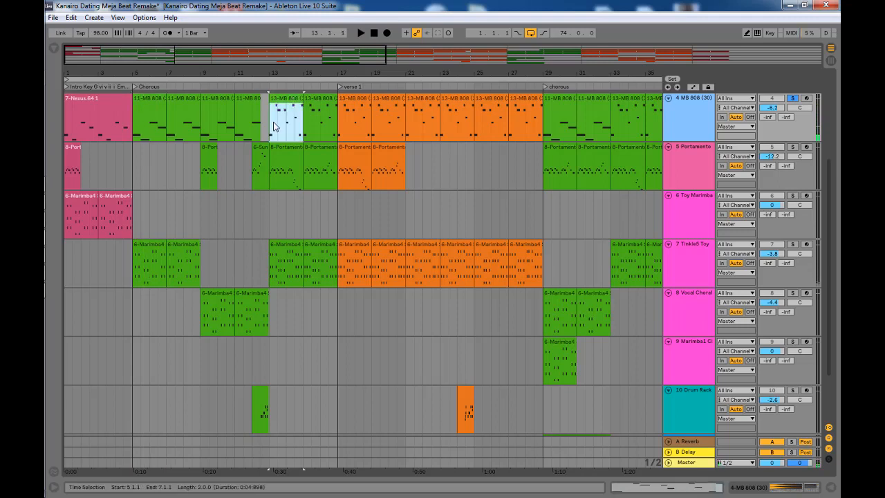
{"action": "left_click", "coordinate": [272, 128]}
{"action": "scroll", "coordinate": [281, 143], "scroll_direction": "up", "scroll_amount": 3}
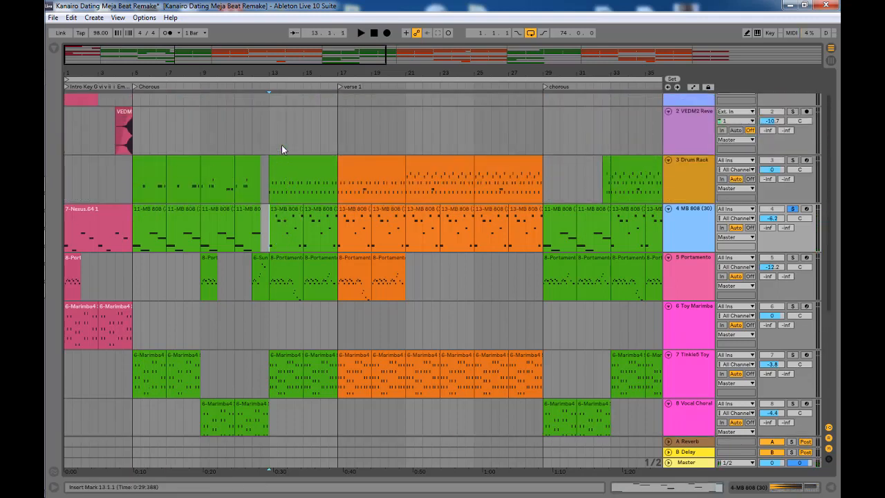
{"action": "double_click", "coordinate": [286, 220]}
{"action": "scroll", "coordinate": [445, 306], "scroll_direction": "down", "scroll_amount": 4}
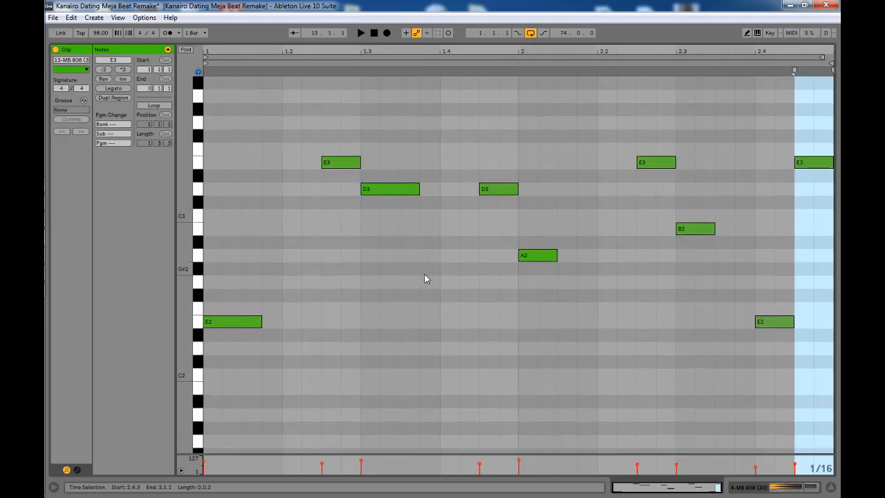
{"action": "key", "text": "space"}
{"action": "key", "text": "space"}
{"action": "left_click", "coordinate": [814, 291]}
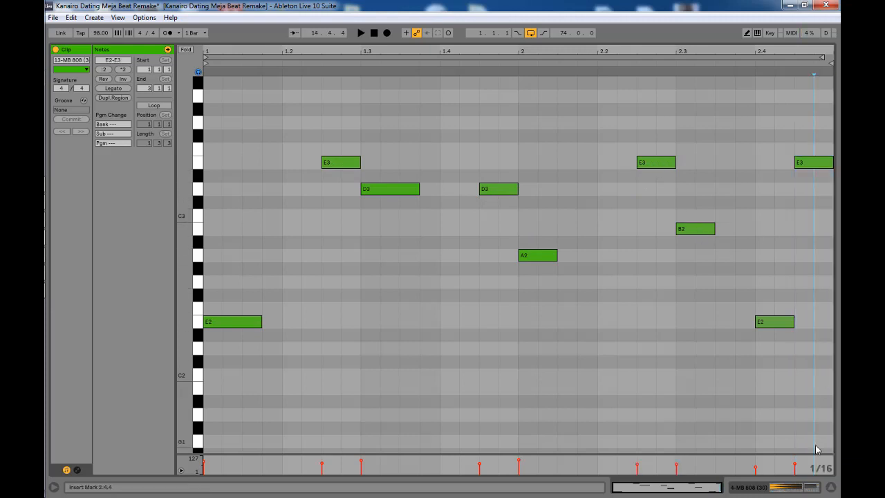
{"action": "left_click", "coordinate": [830, 490]}
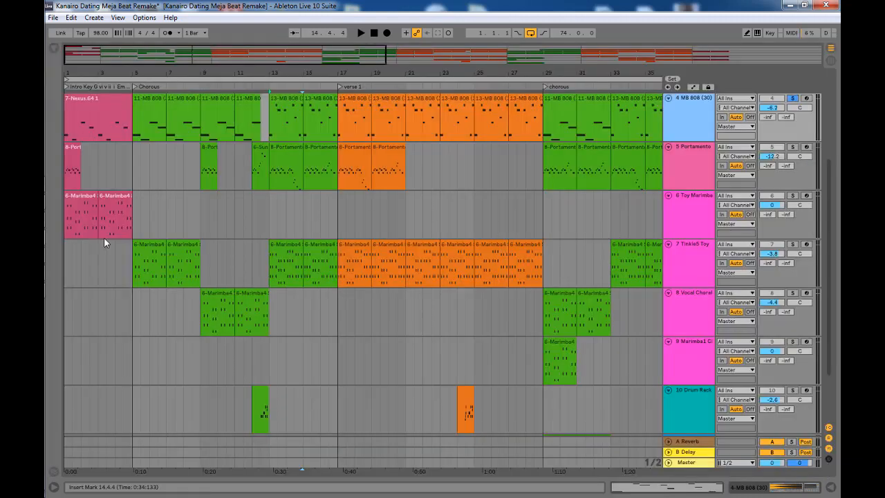
Locate the one-bar Portamento clip at bar 9 and display the Portamento track's device chain.
{"action": "scroll", "coordinate": [154, 238], "scroll_direction": "up", "scroll_amount": 3}
{"action": "scroll", "coordinate": [159, 220], "scroll_direction": "up", "scroll_amount": 2}
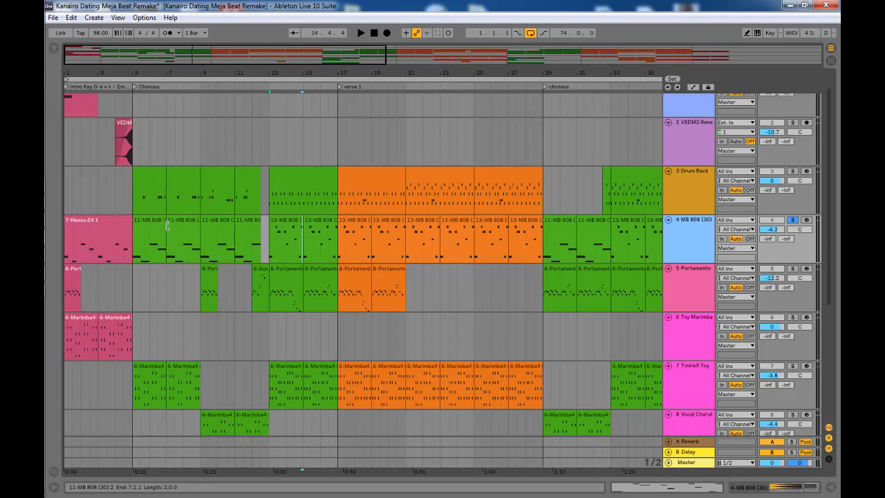
{"action": "scroll", "coordinate": [186, 234], "scroll_direction": "down", "scroll_amount": 3}
{"action": "left_click", "coordinate": [207, 181]}
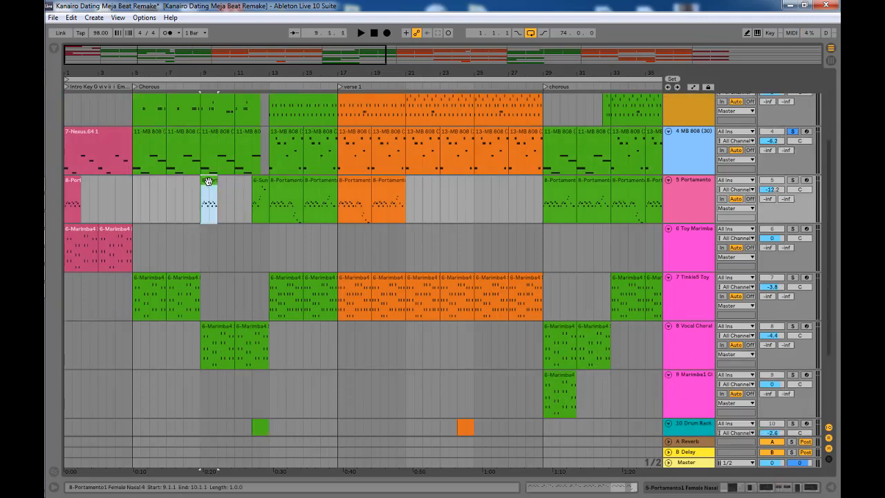
{"action": "left_click", "coordinate": [201, 205]}
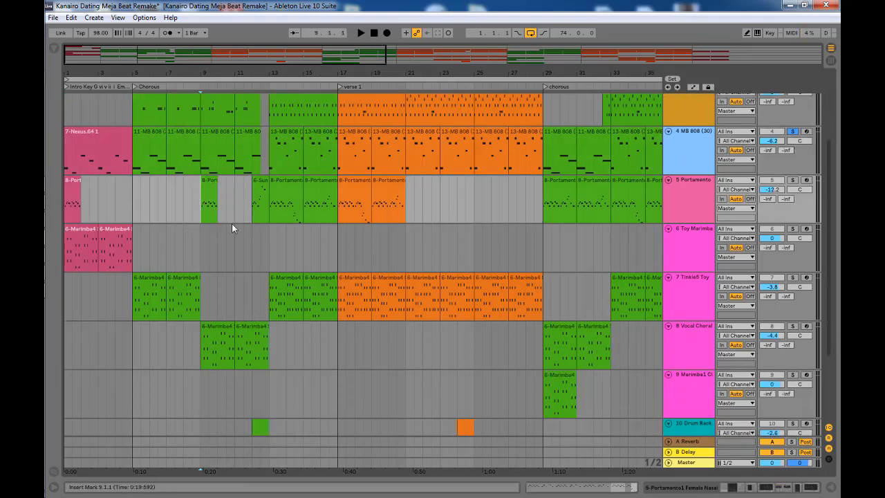
{"action": "double_click", "coordinate": [682, 201]}
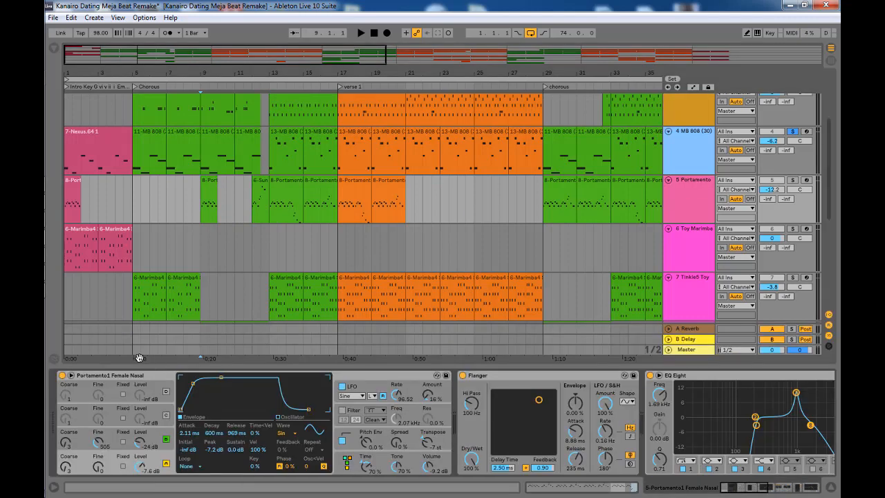
Open the bar 9 Portamento clip, start its playback briefly and return to the arrangement.
{"action": "double_click", "coordinate": [205, 192]}
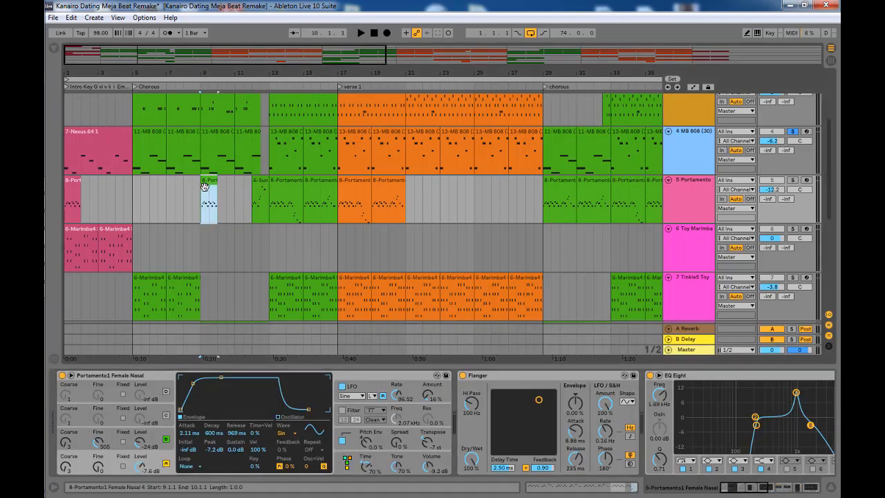
{"action": "key", "text": "space"}
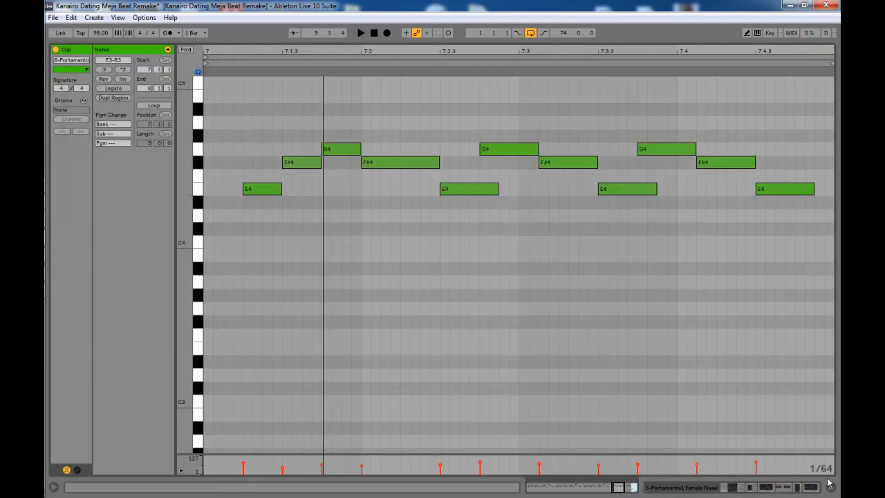
{"action": "left_click", "coordinate": [831, 486]}
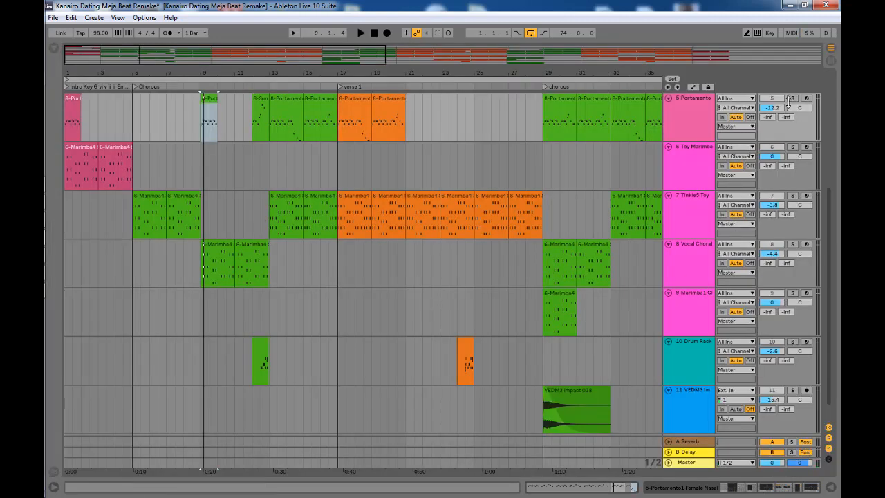
Solo the Portamento track, play its bar 9 clip while examining the notes, and replay it in the arrangement.
{"action": "double_click", "coordinate": [209, 121]}
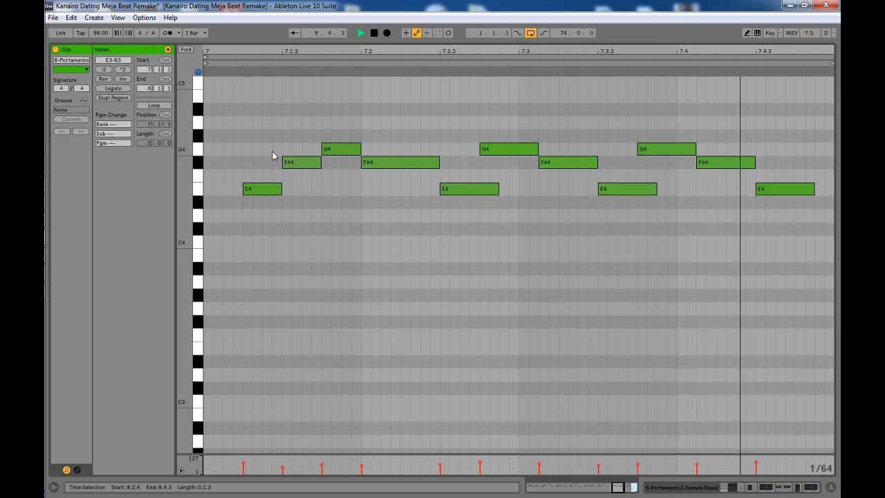
{"action": "key", "text": "space"}
{"action": "left_click", "coordinate": [831, 488]}
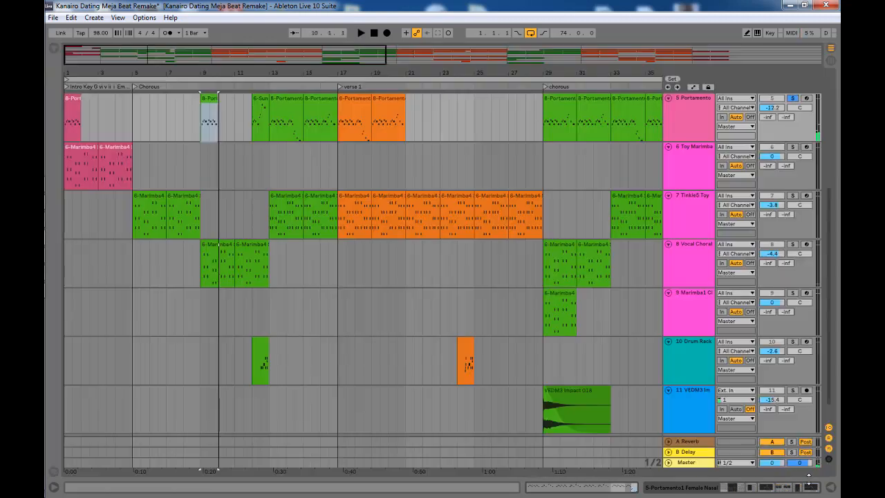
{"action": "key", "text": "space"}
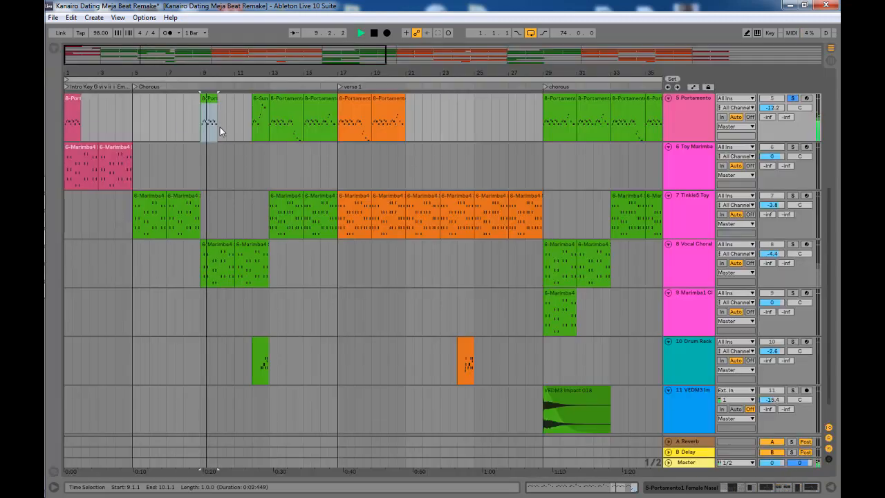
{"action": "key", "text": "space"}
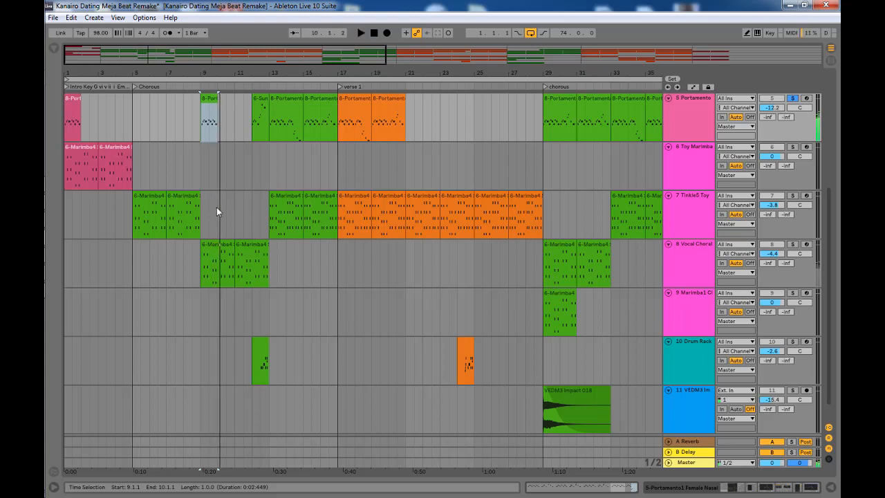
Solo the Tinkle5 Toy Bells track and play its first chorus clip in the arrangement.
{"action": "left_click", "coordinate": [149, 206]}
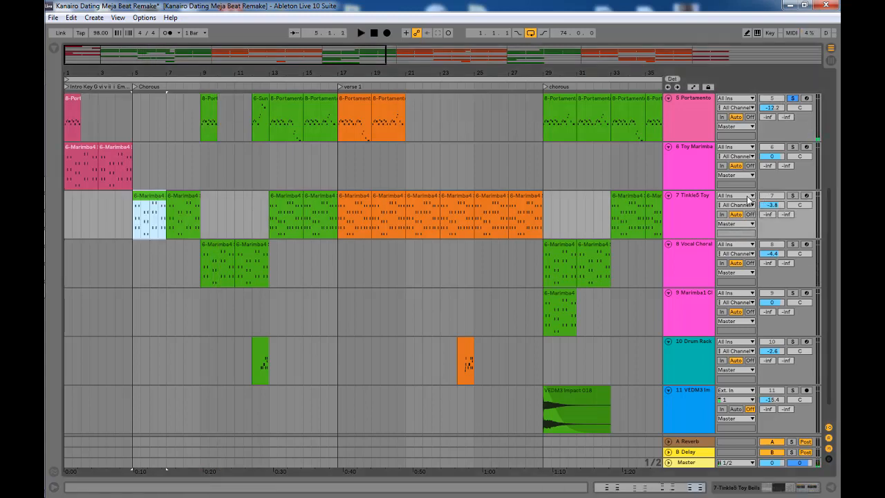
{"action": "left_click", "coordinate": [793, 196]}
{"action": "key", "text": "space"}
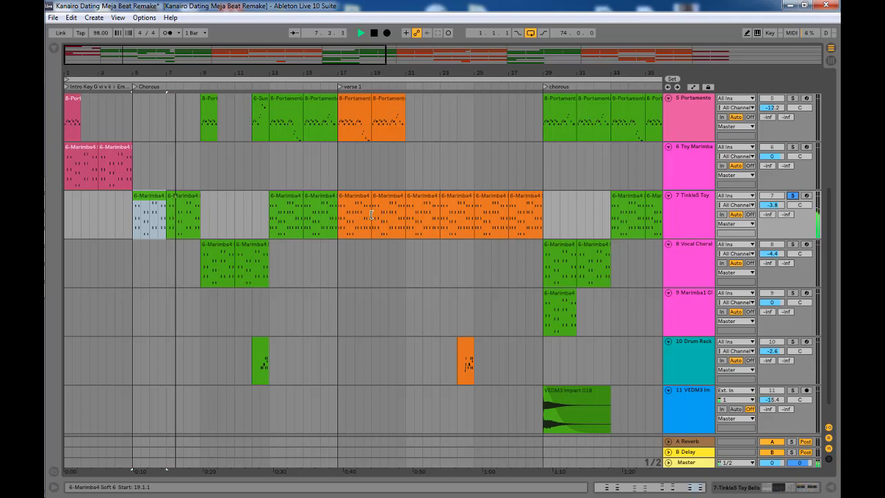
Examine the chord notes of the first chorus Tinkle5 Toy Bells clip, play it in the editor and return to the arrangement.
{"action": "double_click", "coordinate": [153, 203]}
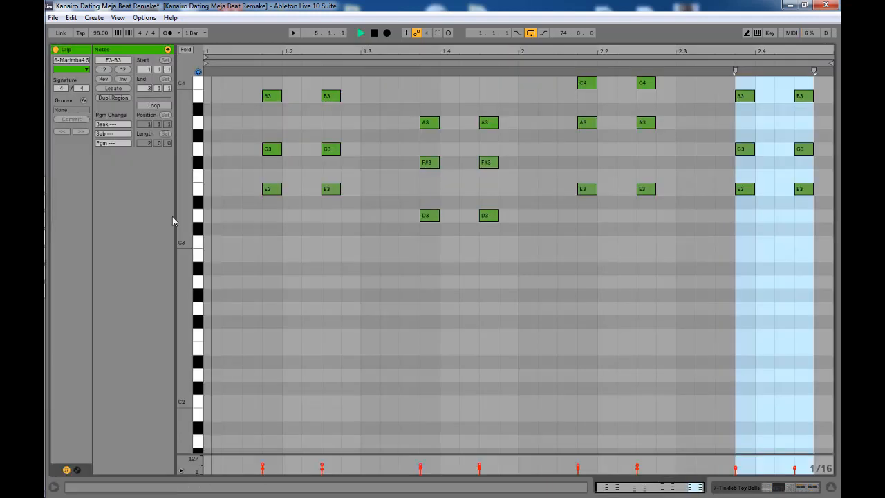
{"action": "key", "text": "space"}
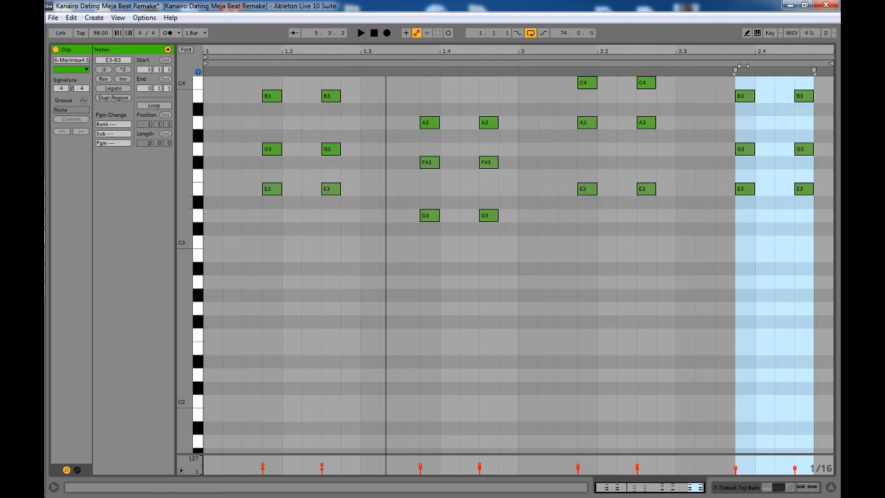
{"action": "key", "text": "space"}
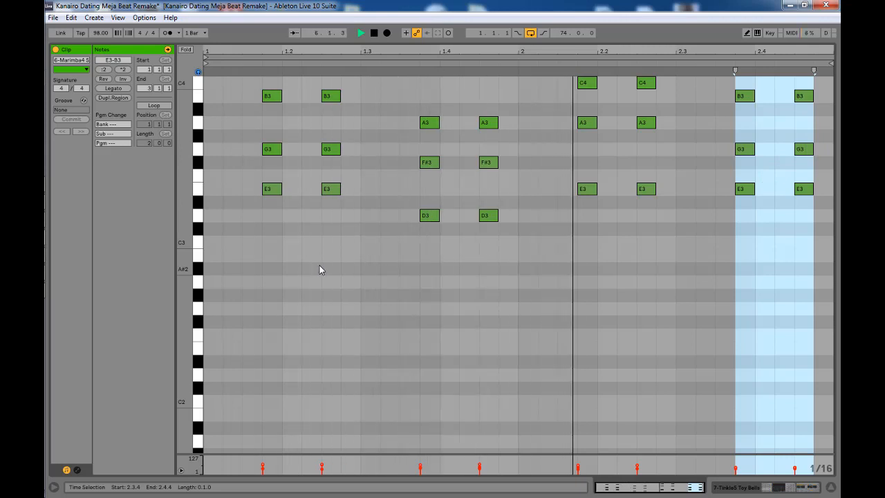
{"action": "key", "text": "space"}
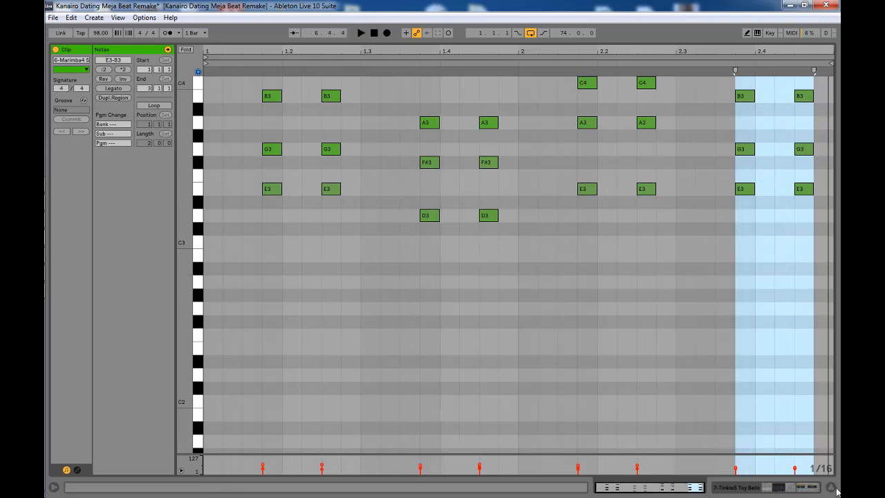
{"action": "left_click", "coordinate": [831, 488]}
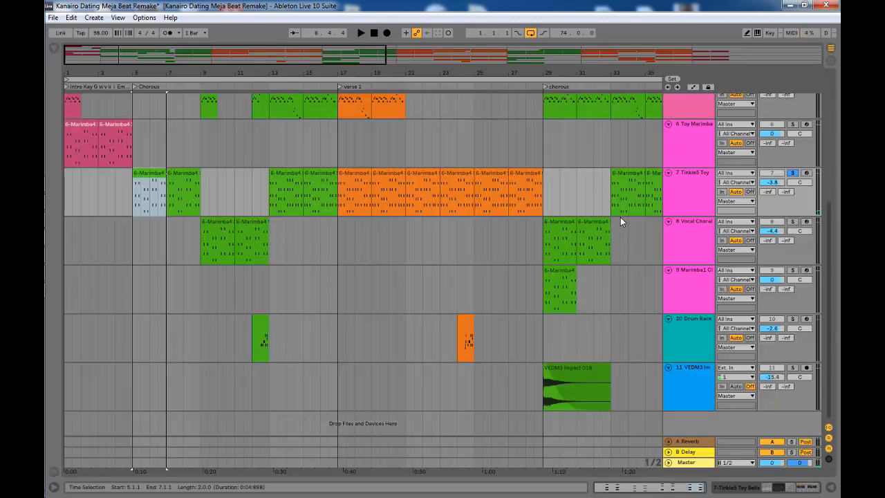
Display the Tinkle5 Toy Bells track's device chain and open preset swapping for its instrument.
{"action": "double_click", "coordinate": [691, 186]}
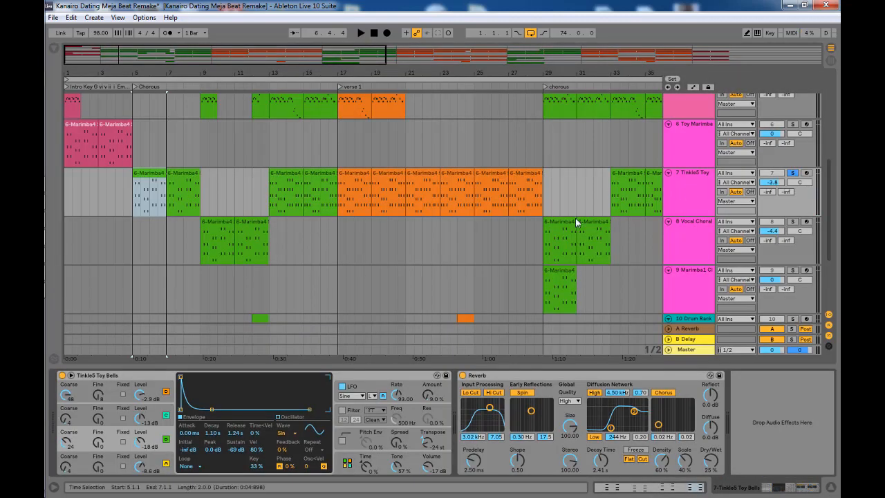
{"action": "left_click", "coordinate": [128, 378]}
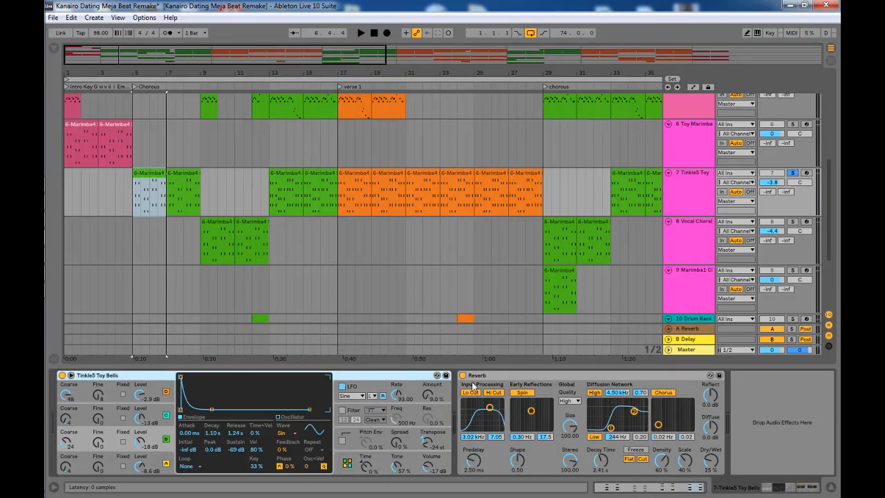
{"action": "left_click", "coordinate": [436, 376]}
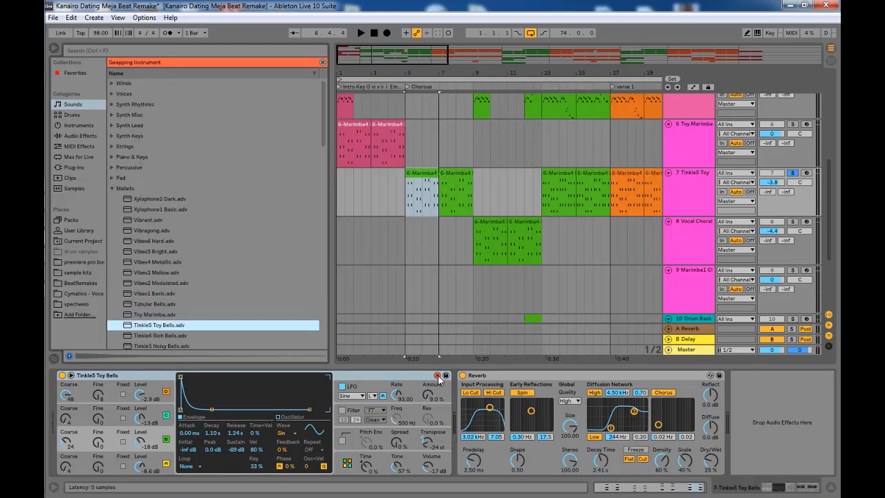
Locate the Tinkle5 Toy Bells.adv preset among the Mallets sounds and play the track's first chorus clip.
{"action": "left_click", "coordinate": [74, 107]}
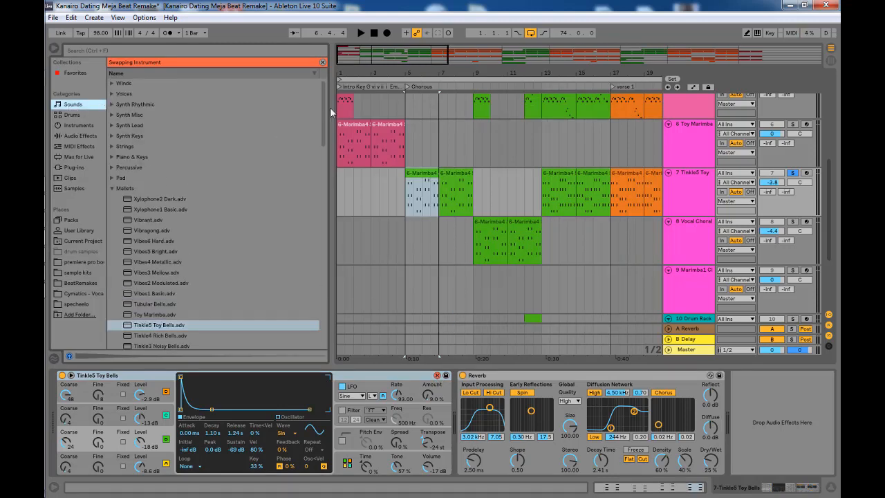
{"action": "mouse_move", "coordinate": [321, 98]}
{"action": "left_mouse_down"}
{"action": "mouse_move", "coordinate": [328, 136]}
{"action": "mouse_move", "coordinate": [331, 101]}
{"action": "left_mouse_up"}
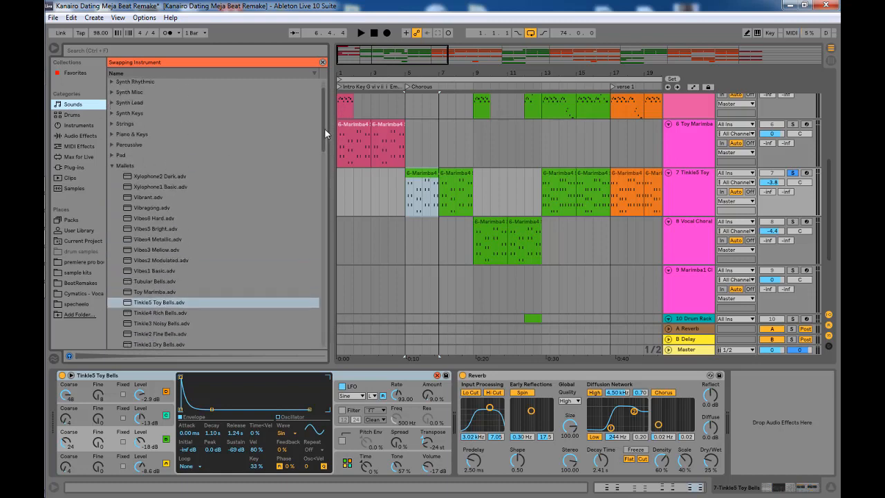
{"action": "left_click_drag", "start_coordinate": [325, 138], "coordinate": [325, 172]}
{"action": "left_click", "coordinate": [156, 159]}
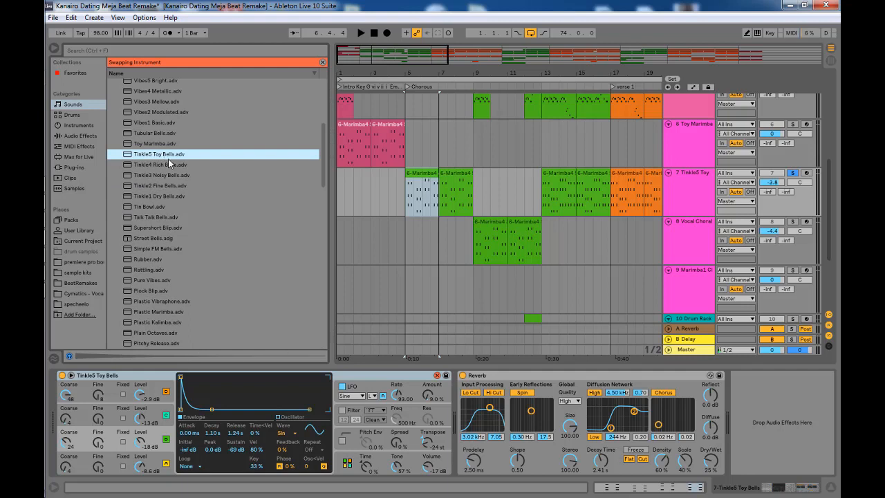
{"action": "key", "text": "space"}
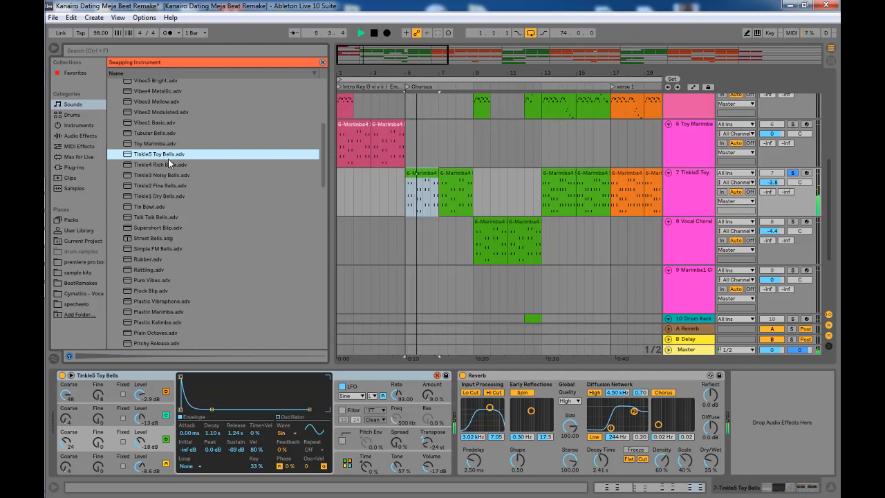
{"action": "key", "text": "space"}
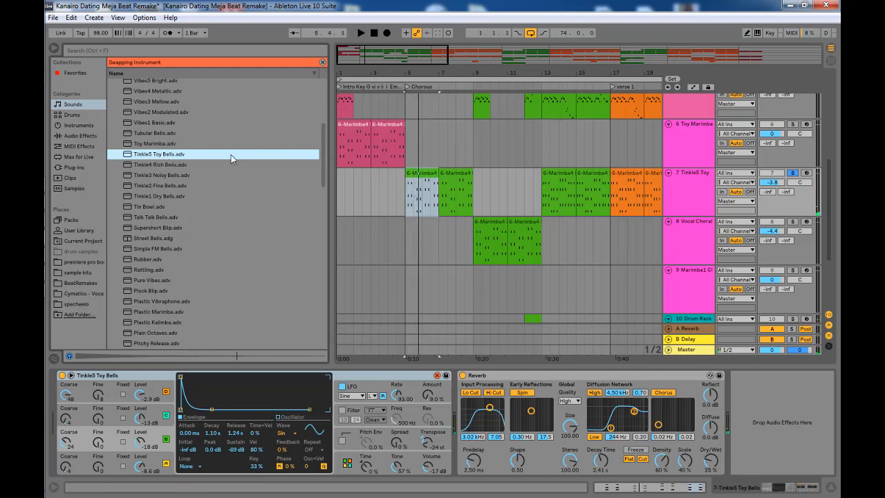
Leave preset swapping, play the clip while examining the Tinkle5 Toy Bells track's Reverb, and set the Reverb's Dry/Wet to 30%.
{"action": "left_click", "coordinate": [681, 192]}
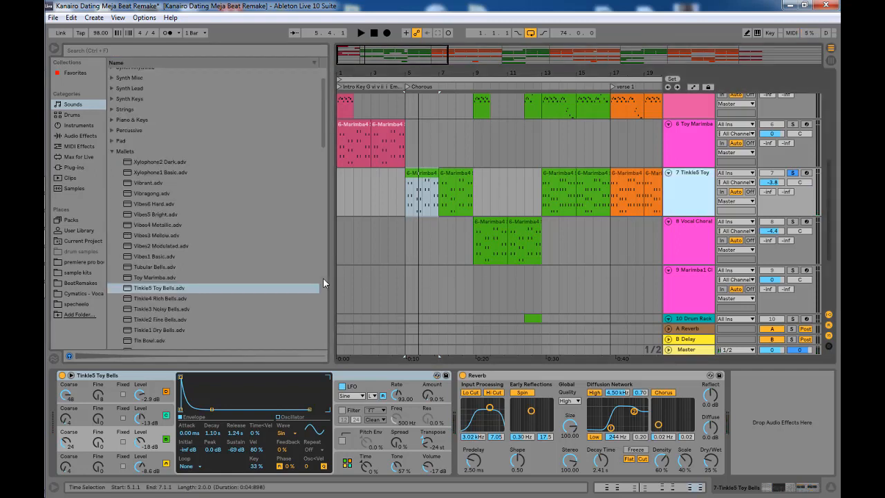
{"action": "left_click", "coordinate": [477, 375]}
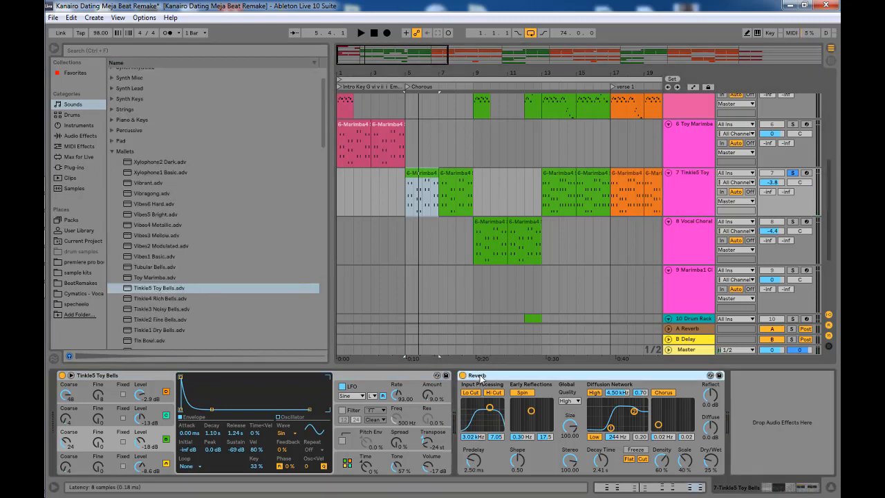
{"action": "key", "text": "space"}
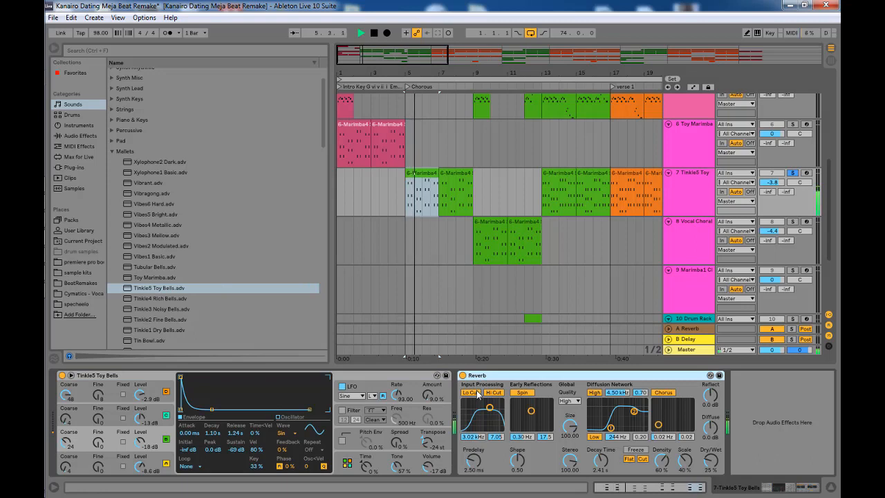
{"action": "key", "text": "space"}
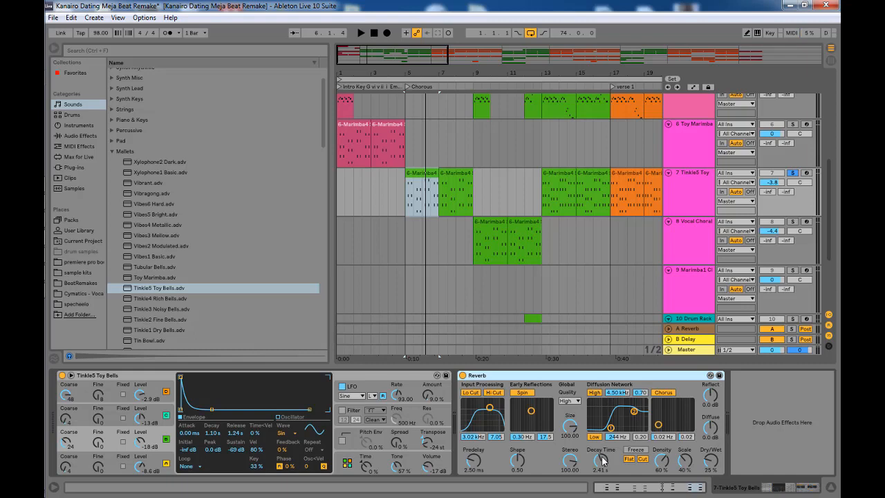
{"action": "left_click_drag", "start_coordinate": [713, 463], "coordinate": [713, 449]}
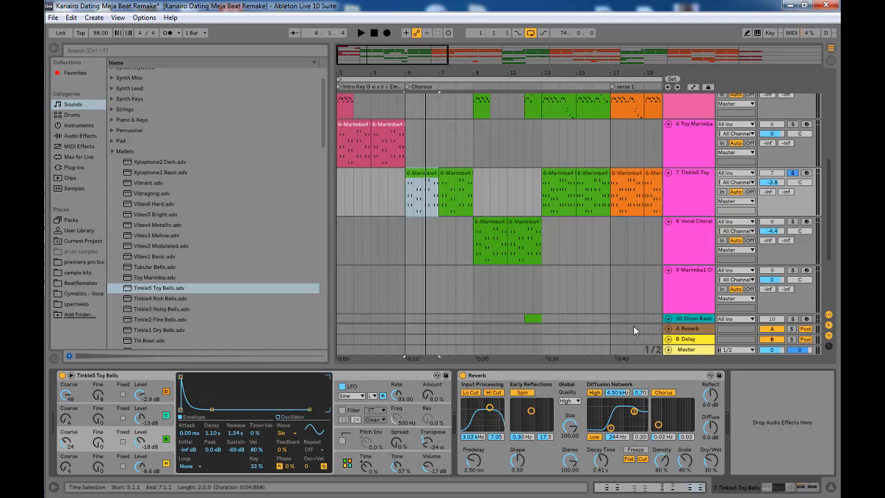
Compare the Tinkle5 Toy Bells clip with the Reverb bypassed and re-enabled by playing it each way.
{"action": "left_click", "coordinate": [503, 377]}
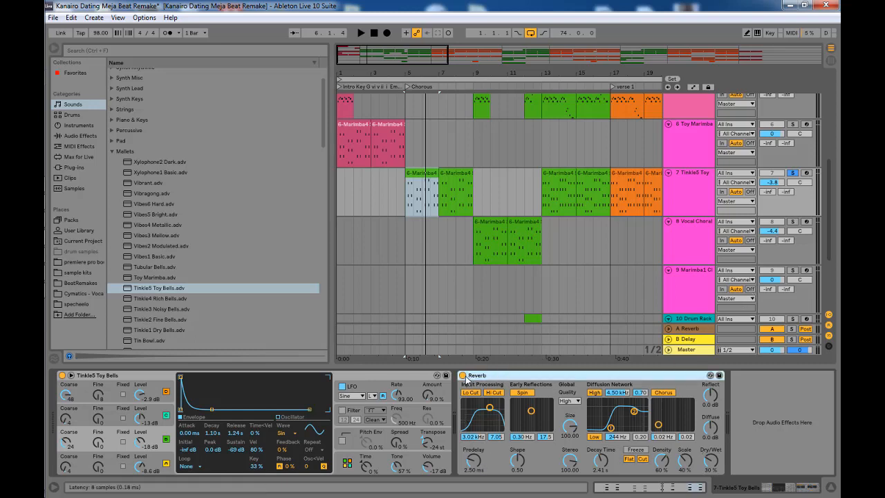
{"action": "left_click", "coordinate": [463, 375]}
{"action": "key", "text": "space"}
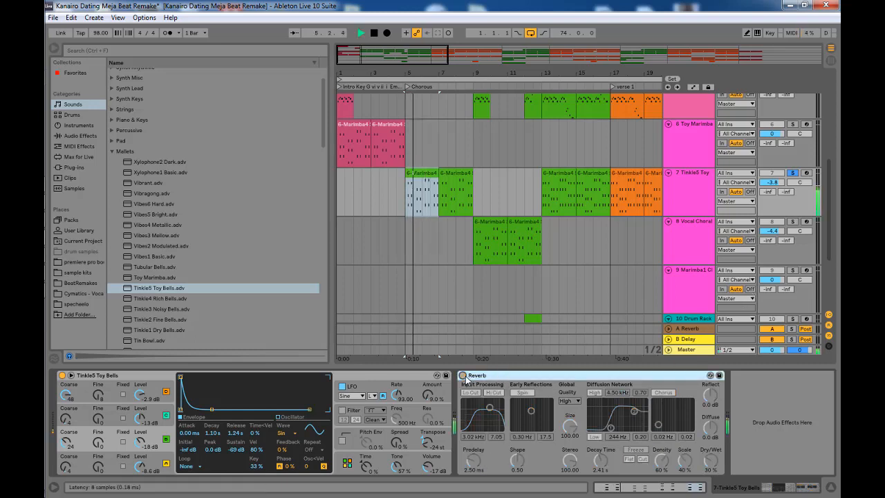
{"action": "key", "text": "space"}
{"action": "left_click", "coordinate": [463, 375]}
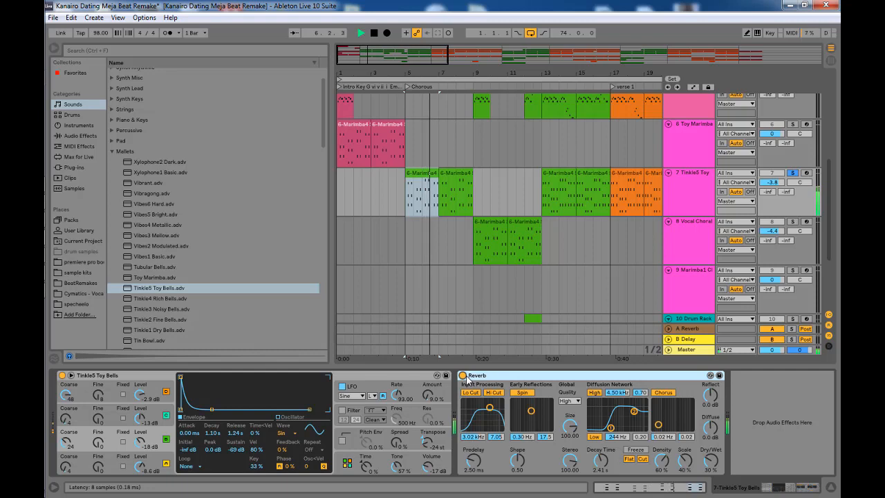
{"action": "key", "text": "space"}
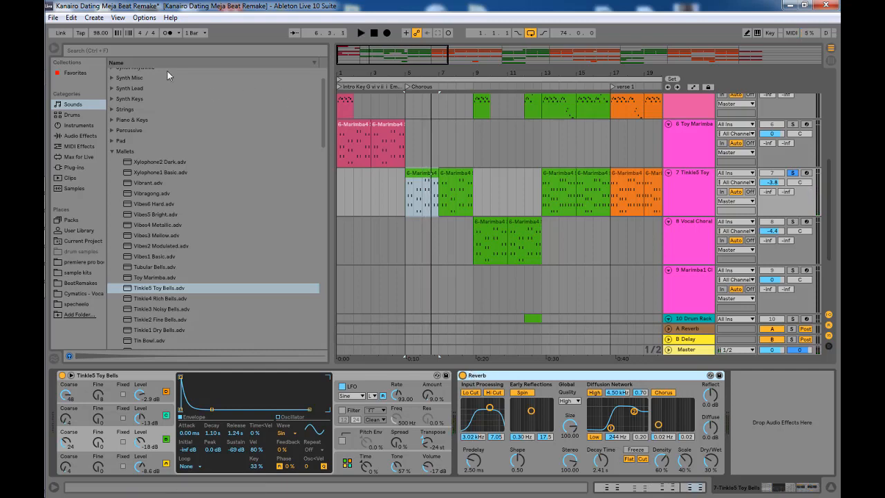
Hide the browser, select the first chorus clip of the Vocal Choral track, and solo that track.
{"action": "left_click", "coordinate": [54, 49]}
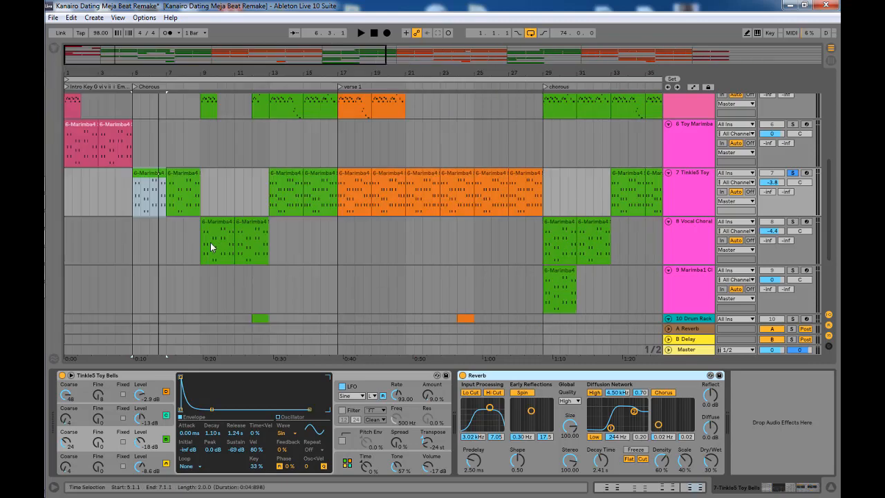
{"action": "left_click", "coordinate": [195, 186]}
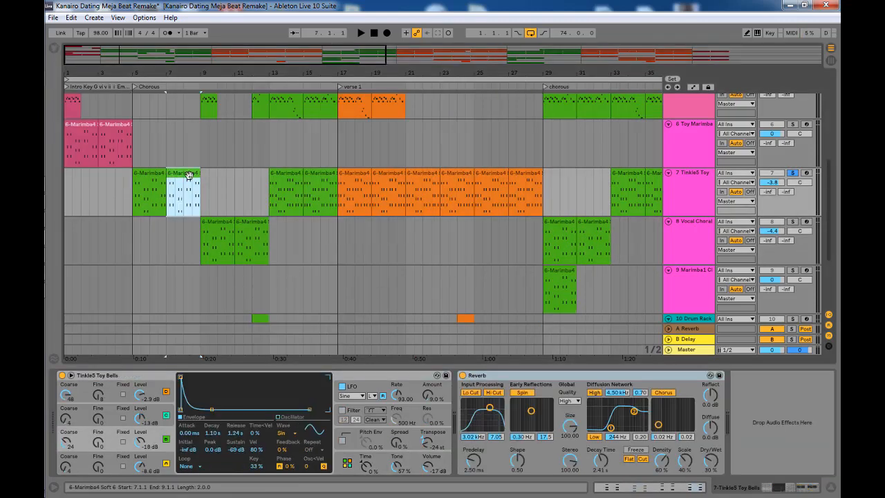
{"action": "left_click", "coordinate": [202, 242]}
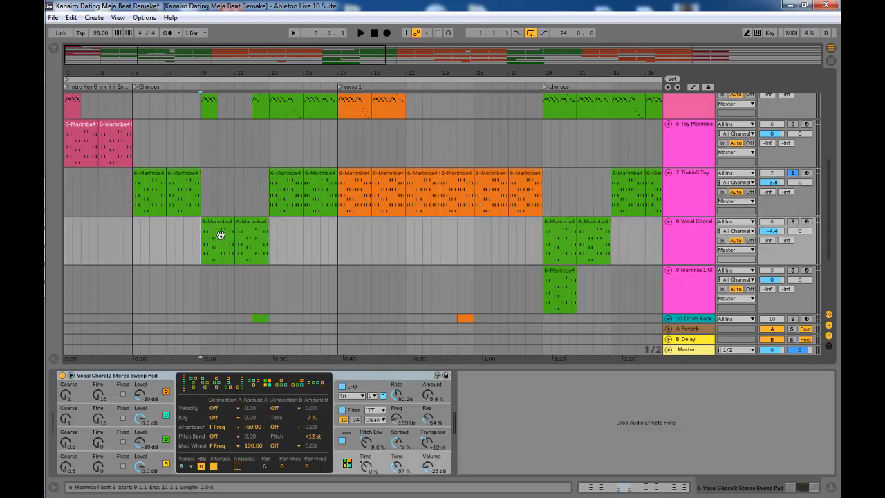
{"action": "left_click", "coordinate": [221, 234]}
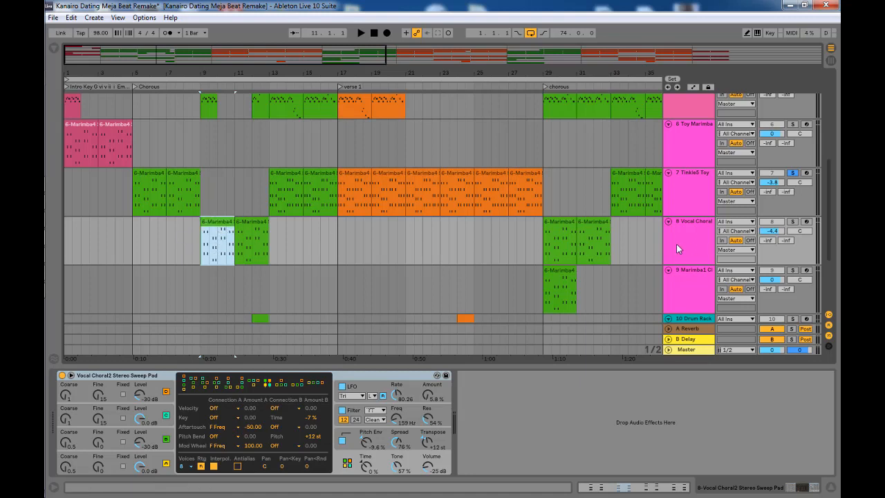
{"action": "left_click", "coordinate": [703, 239]}
{"action": "left_click", "coordinate": [792, 222]}
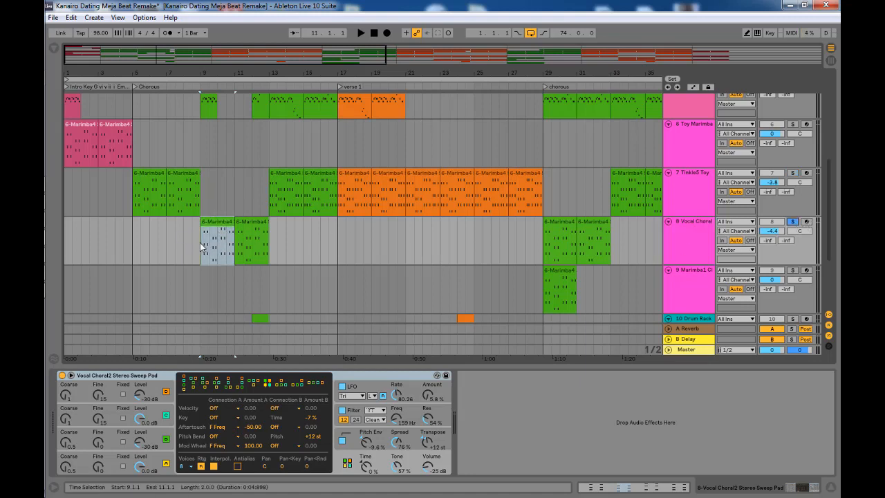
Examine the notes of the first Vocal Choral chorus clip during playback, and close the clip's note view.
{"action": "double_click", "coordinate": [210, 233]}
{"action": "key", "text": "space"}
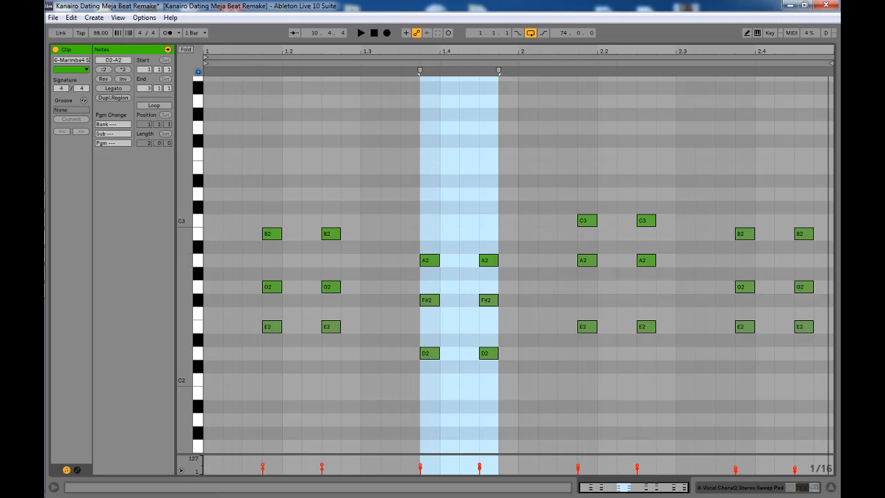
{"action": "left_click", "coordinate": [830, 489]}
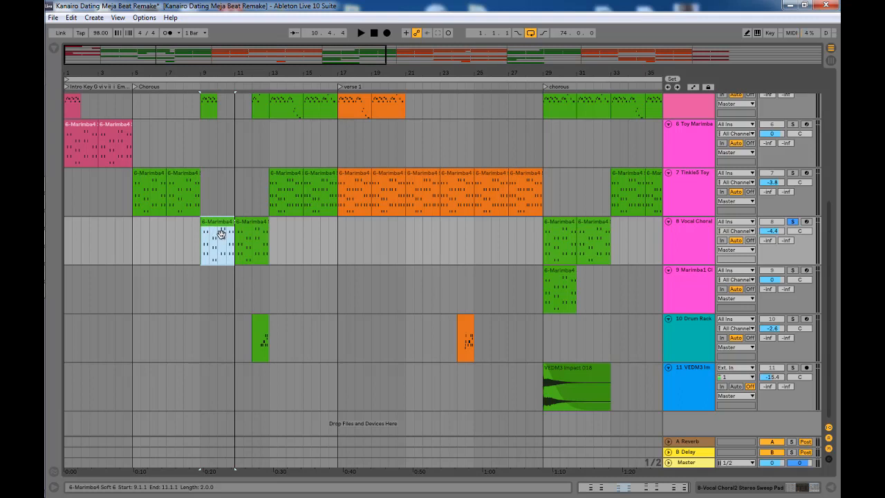
Locate the track's Vocal Choral2 Stereo Sweep Pad.adv preset among the Pad sounds through preset swapping, and play the first chorus clip.
{"action": "double_click", "coordinate": [696, 232]}
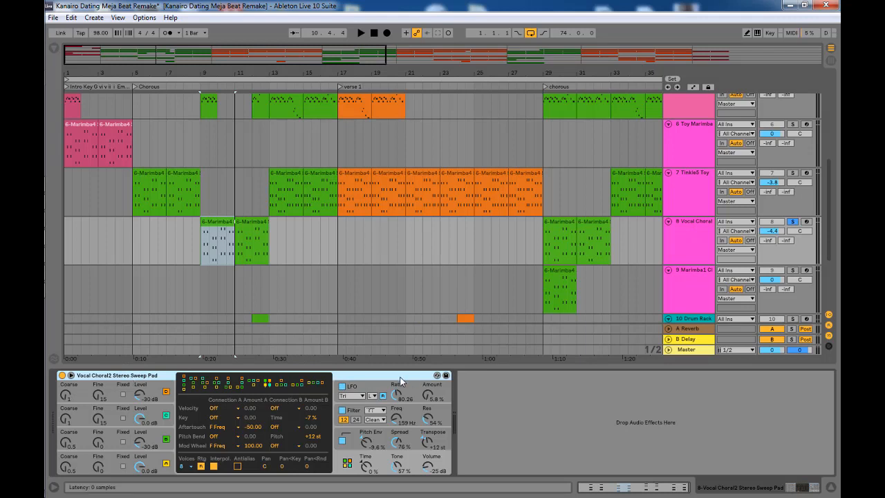
{"action": "left_click", "coordinate": [437, 374]}
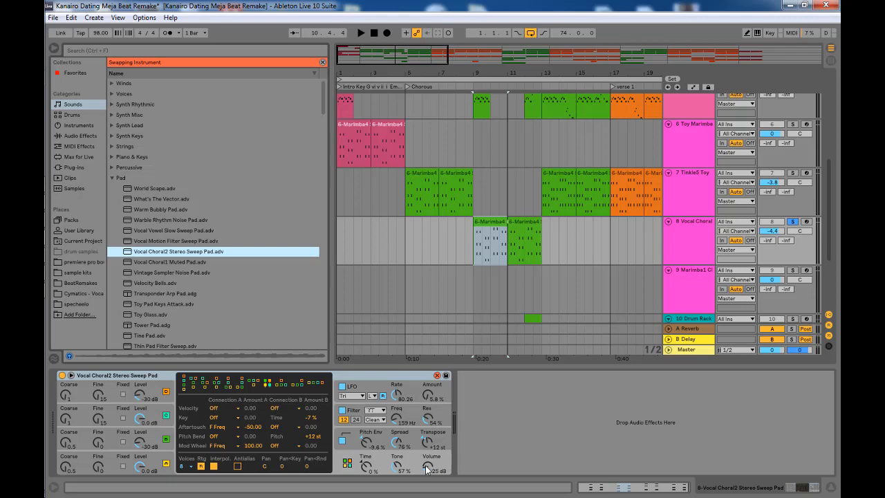
{"action": "left_click", "coordinate": [683, 233]}
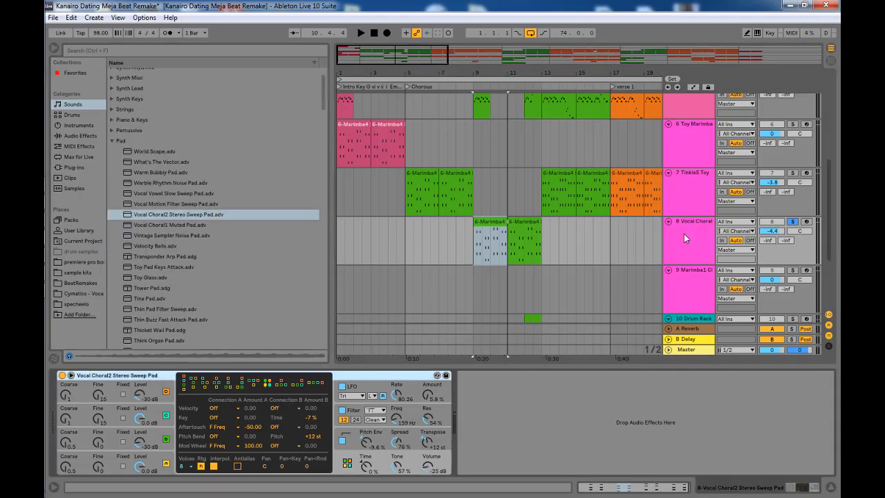
{"action": "key", "text": "space"}
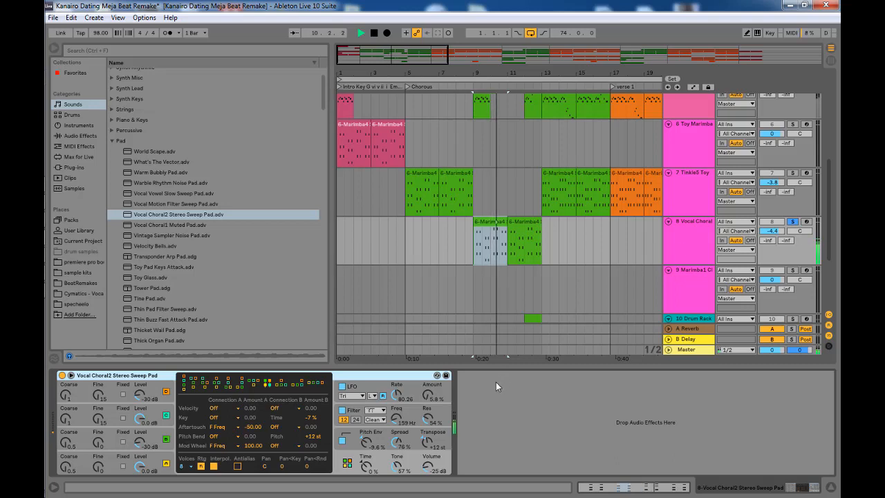
{"action": "key", "text": "space"}
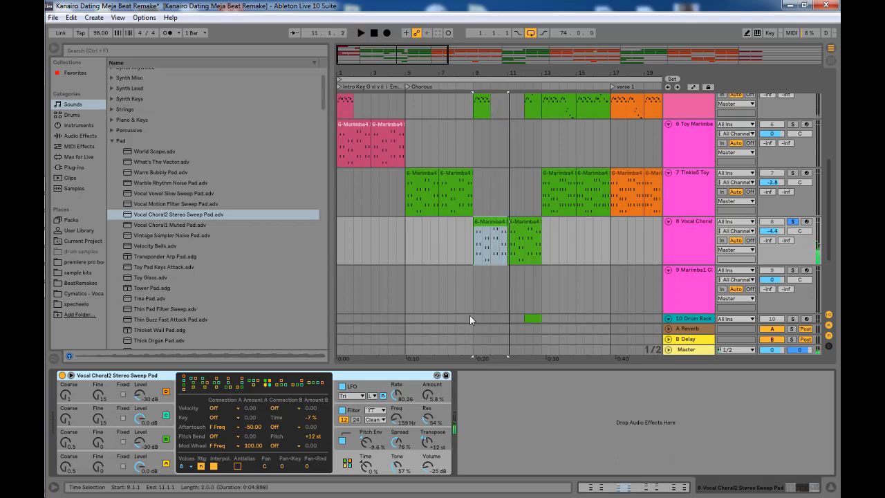
Solo the Drum Rack track and play its chorus fill clip at bar 12.
{"action": "left_click", "coordinate": [691, 240]}
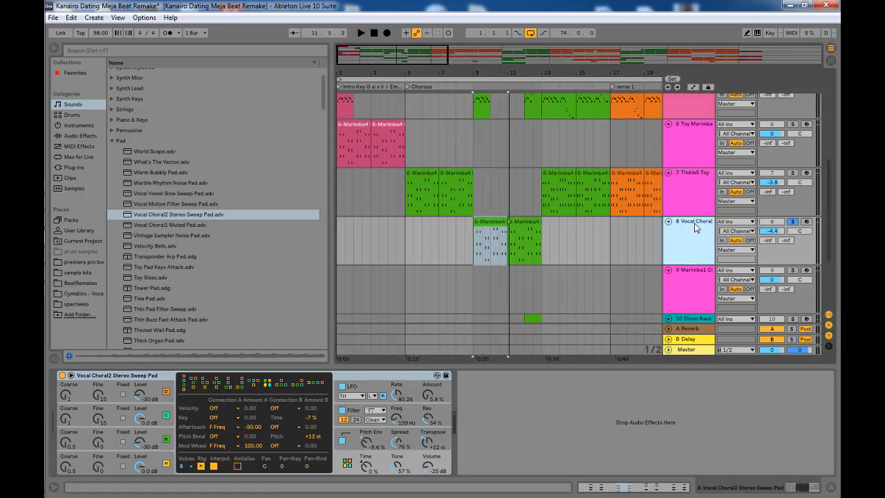
{"action": "scroll", "coordinate": [697, 244], "scroll_direction": "down", "scroll_amount": 3}
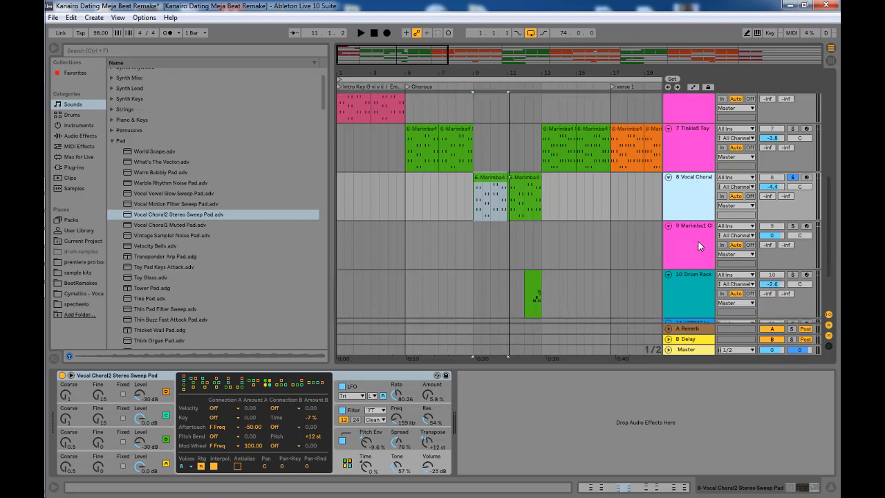
{"action": "left_click", "coordinate": [535, 285]}
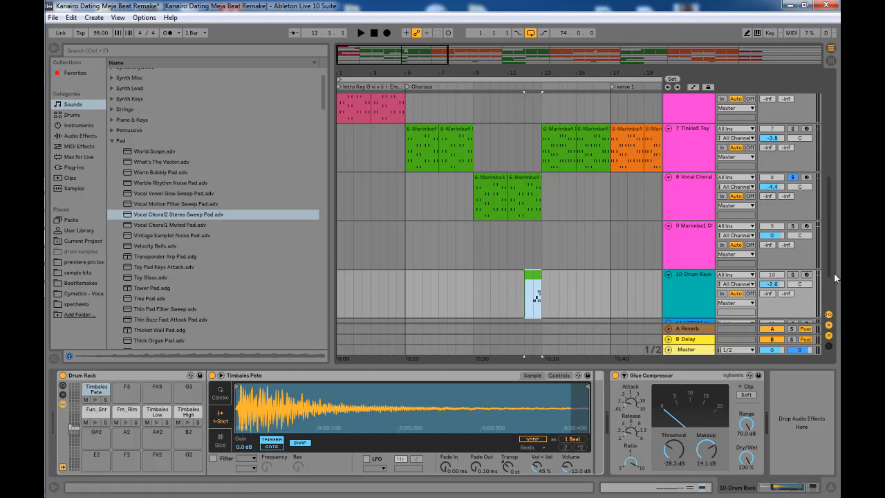
{"action": "left_click", "coordinate": [792, 275]}
{"action": "left_click", "coordinate": [528, 306]}
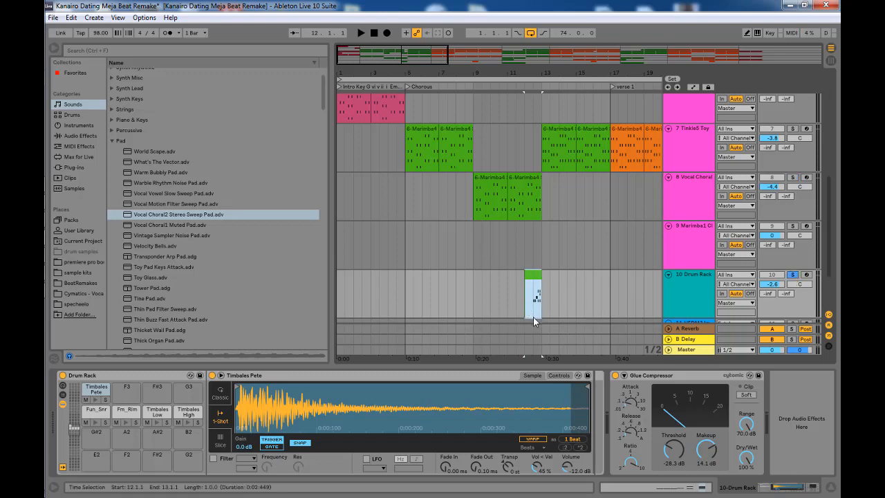
{"action": "left_click", "coordinate": [523, 307]}
{"action": "key", "text": "space"}
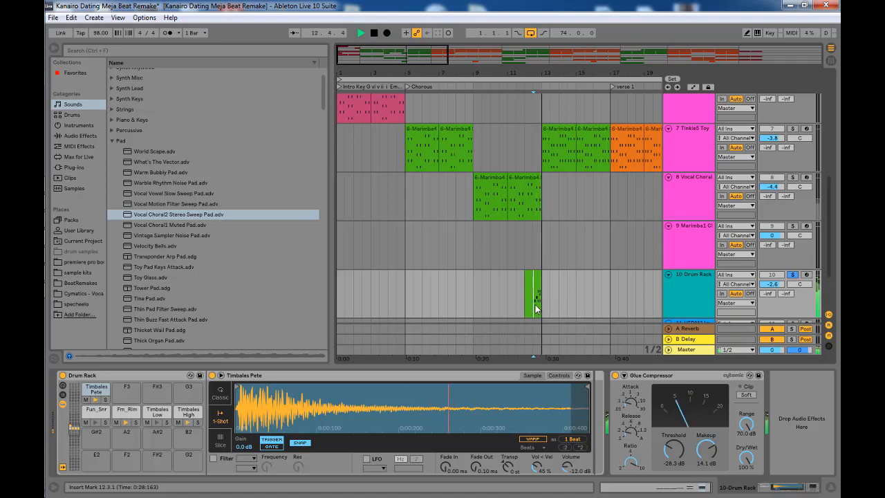
Open the Drum Rack chorus fill clip to view its rim and timbales notes, and close the note view.
{"action": "left_click", "coordinate": [533, 281]}
{"action": "double_click", "coordinate": [533, 281]}
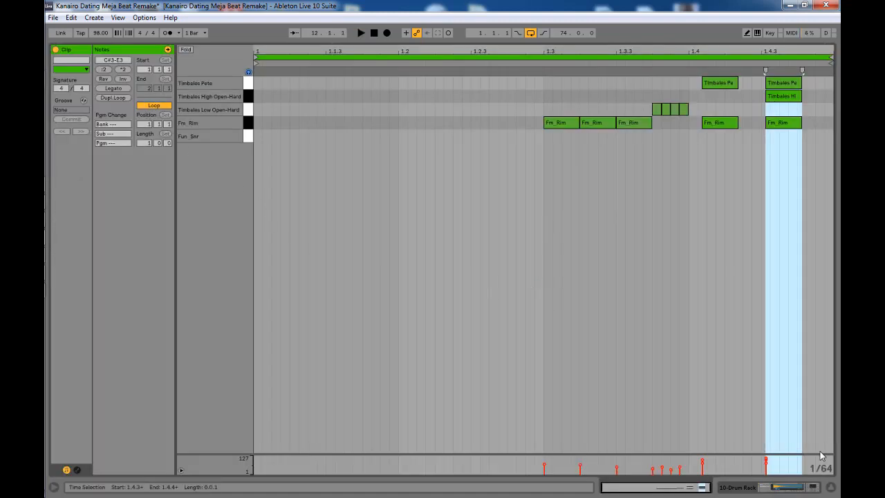
{"action": "left_click", "coordinate": [831, 487]}
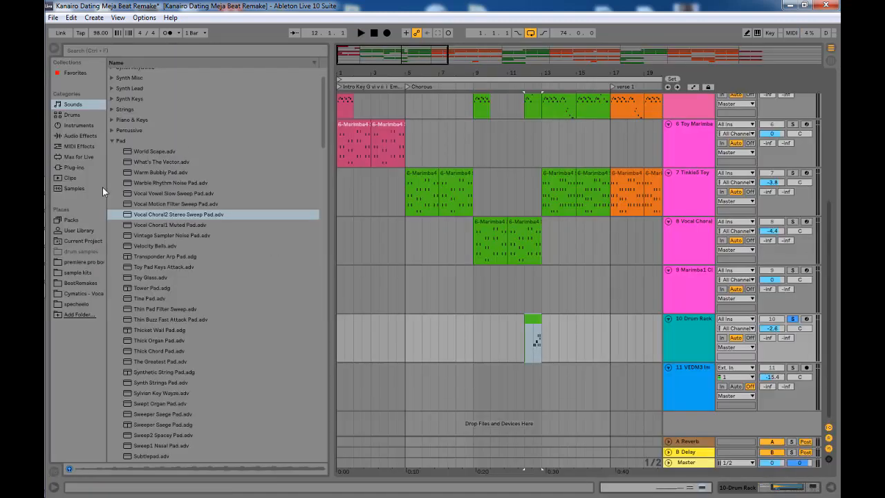
Display the Drum Rack's devices and audition its Fun_Snr, Fm_Rim, Timbales Low, Timbales High and Timbales Pete pads.
{"action": "double_click", "coordinate": [692, 329]}
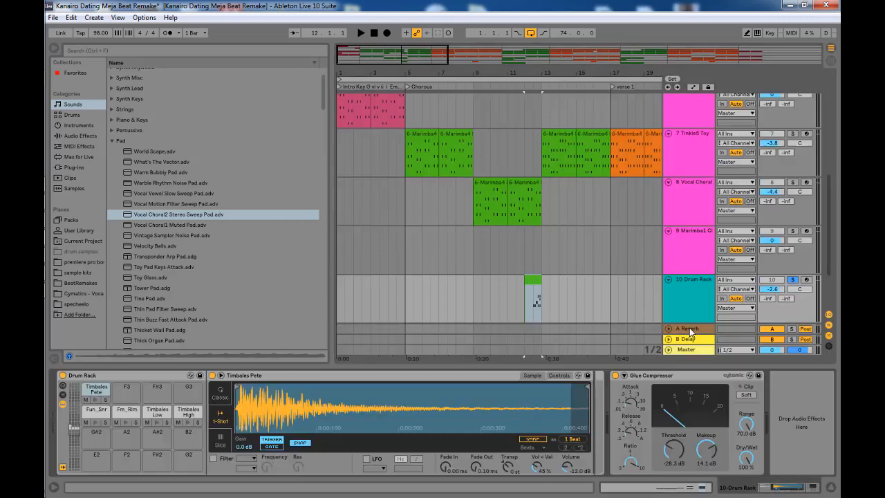
{"action": "left_click", "coordinate": [97, 413]}
{"action": "left_click", "coordinate": [96, 423]}
{"action": "left_click", "coordinate": [125, 422]}
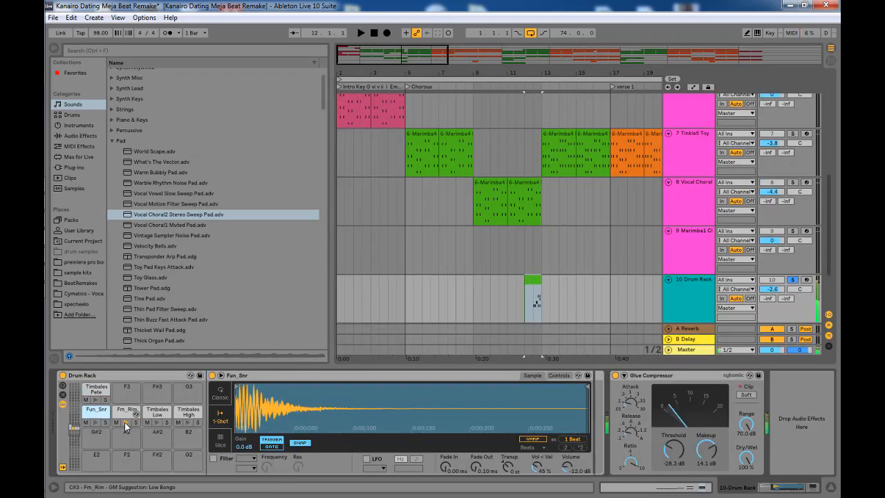
{"action": "left_click", "coordinate": [157, 424]}
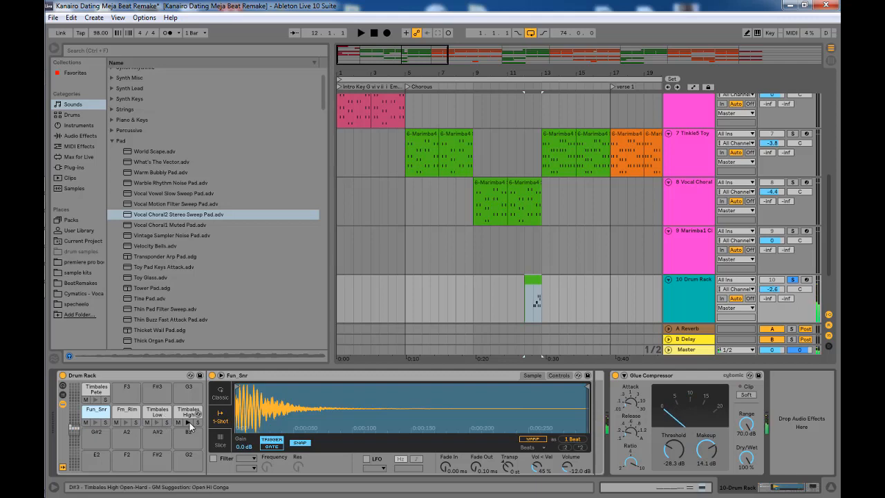
{"action": "left_click", "coordinate": [189, 423]}
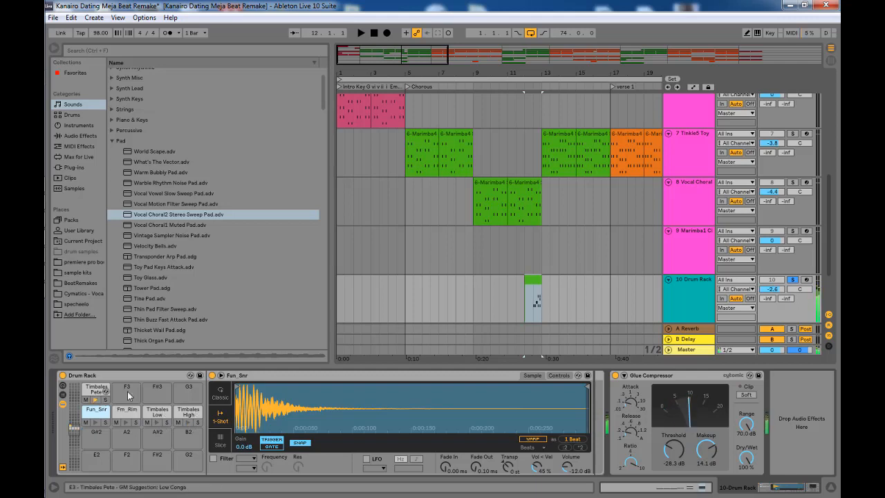
Play the Drum Rack fill from 1.3.1 inside its note view, and close the view.
{"action": "double_click", "coordinate": [532, 282]}
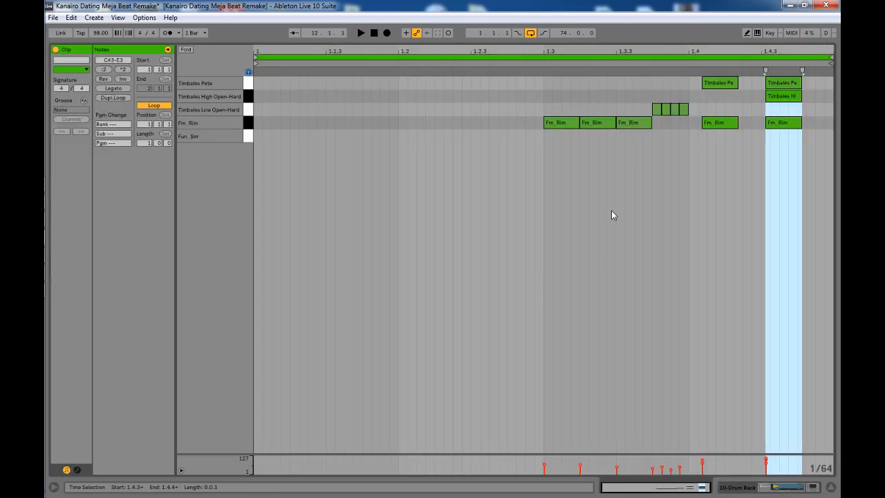
{"action": "left_click", "coordinate": [550, 162]}
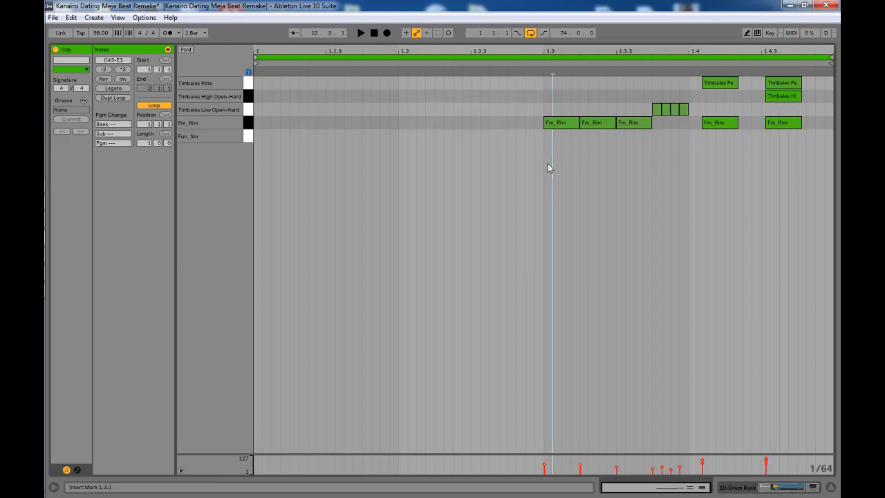
{"action": "key", "text": "space"}
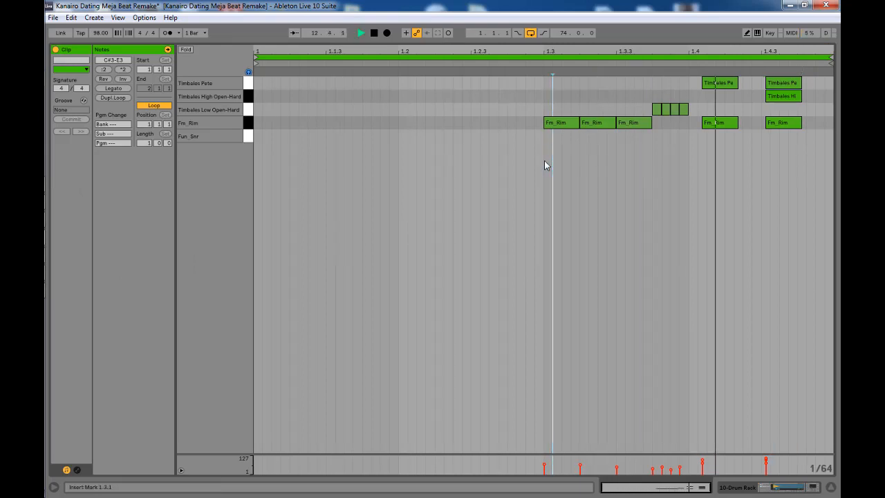
{"action": "key", "text": "space"}
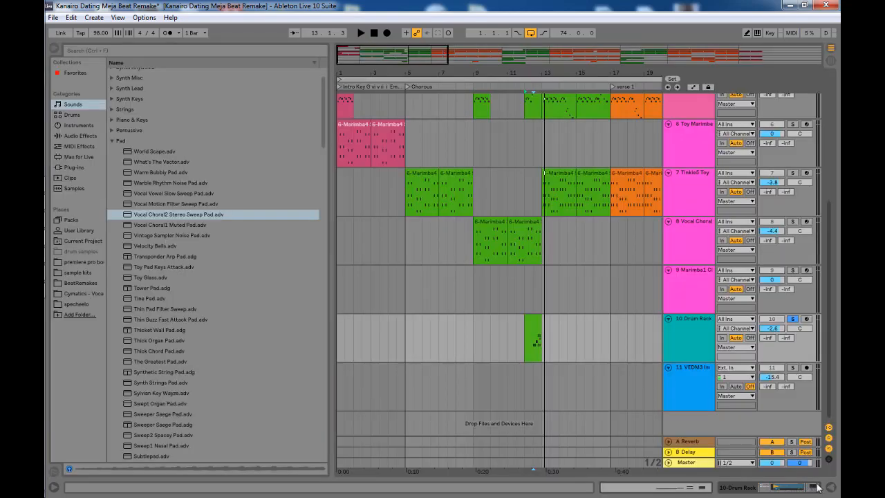
{"action": "left_click", "coordinate": [831, 487]}
Examine the Drum Rack track's Glue Compressor while playing the fill from its midpoint and from its start at 12.1.1.
{"action": "double_click", "coordinate": [687, 351]}
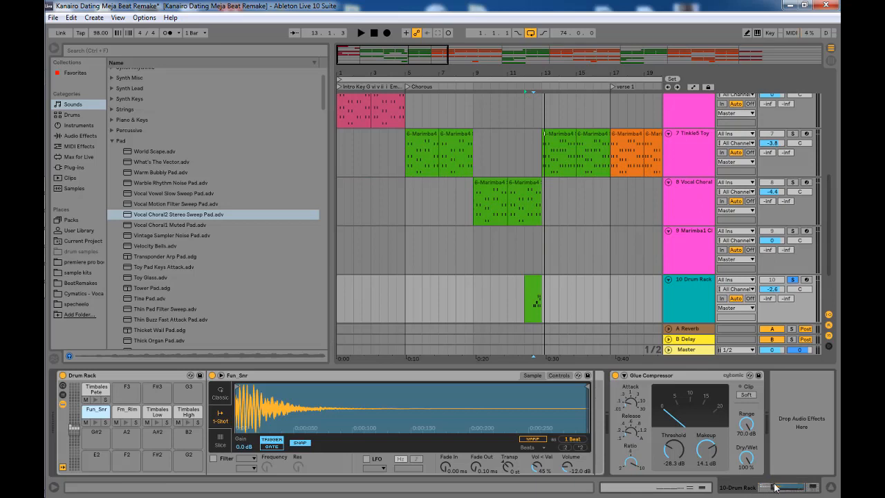
{"action": "left_click", "coordinate": [694, 297]}
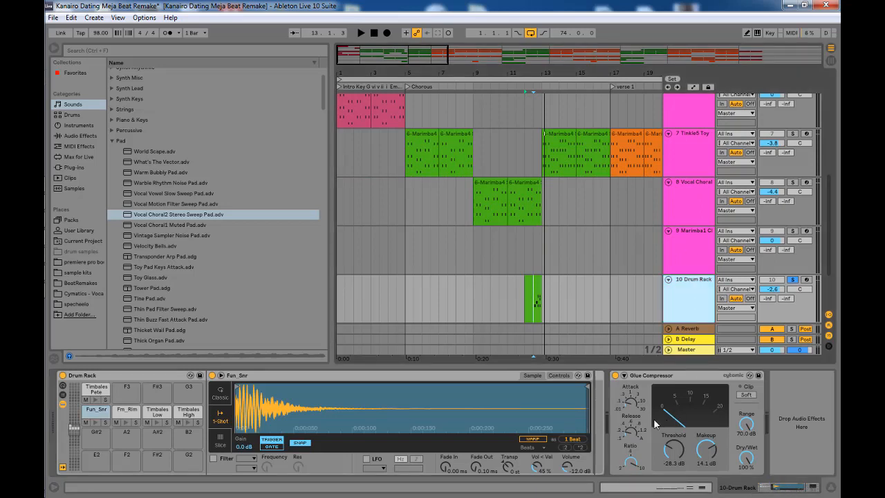
{"action": "left_click", "coordinate": [533, 319]}
{"action": "key", "text": "space"}
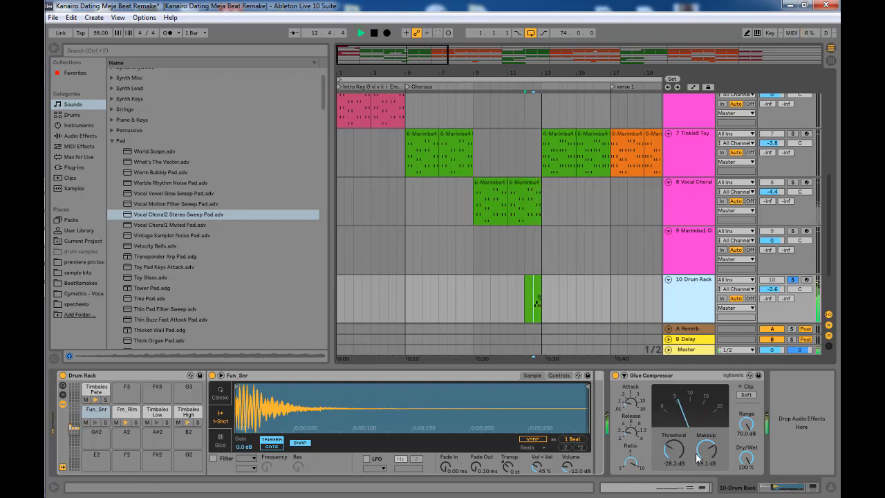
{"action": "key", "text": "space"}
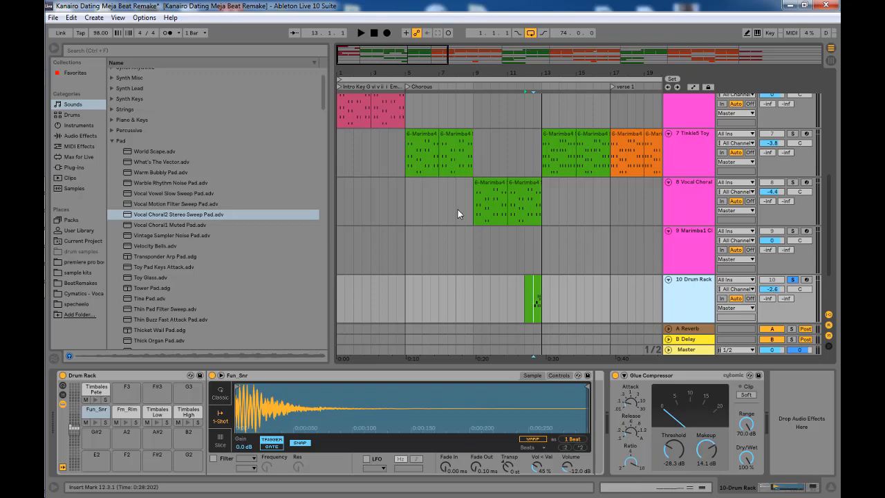
{"action": "left_click", "coordinate": [521, 311]}
{"action": "key", "text": "space"}
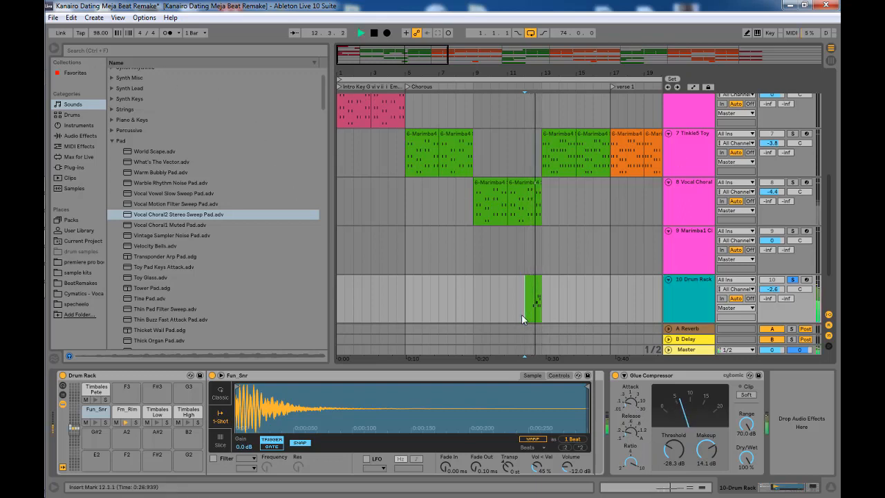
{"action": "key", "text": "space"}
Hide the browser and place the insert marker at the start of the first chorus, at 5.1.1.
{"action": "left_click", "coordinate": [54, 47]}
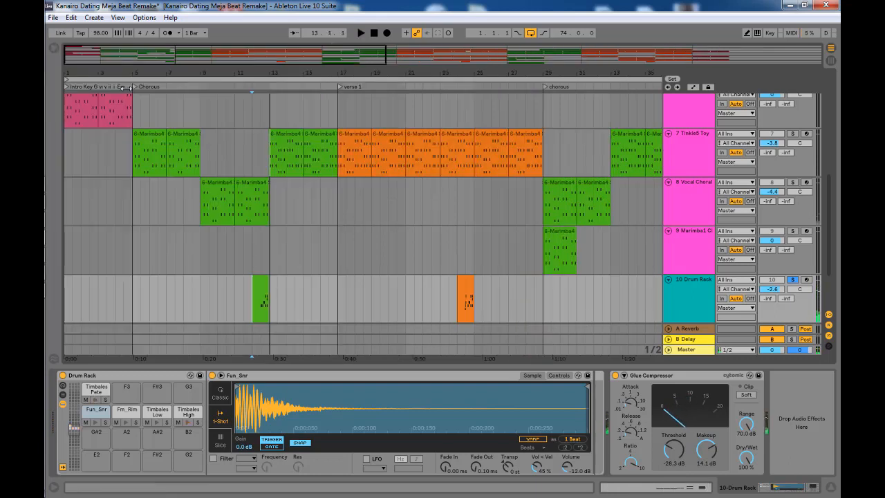
{"action": "scroll", "coordinate": [331, 241], "scroll_direction": "down", "scroll_amount": 2}
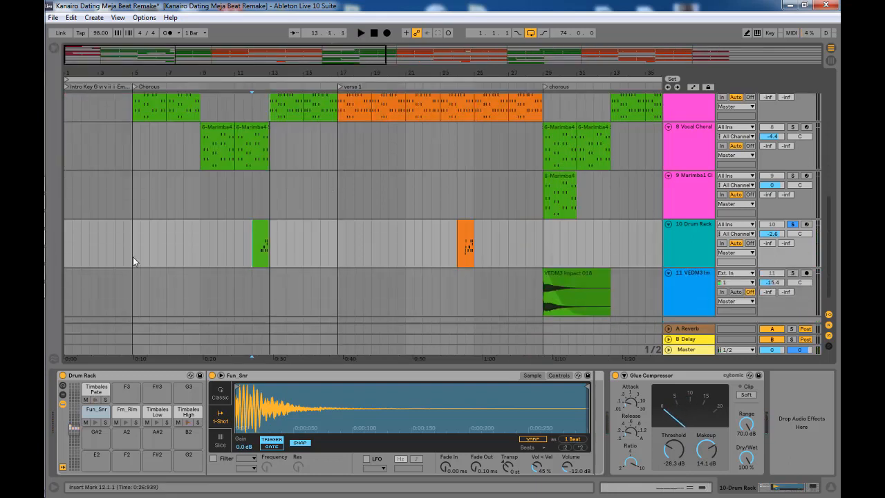
{"action": "left_click", "coordinate": [133, 257]}
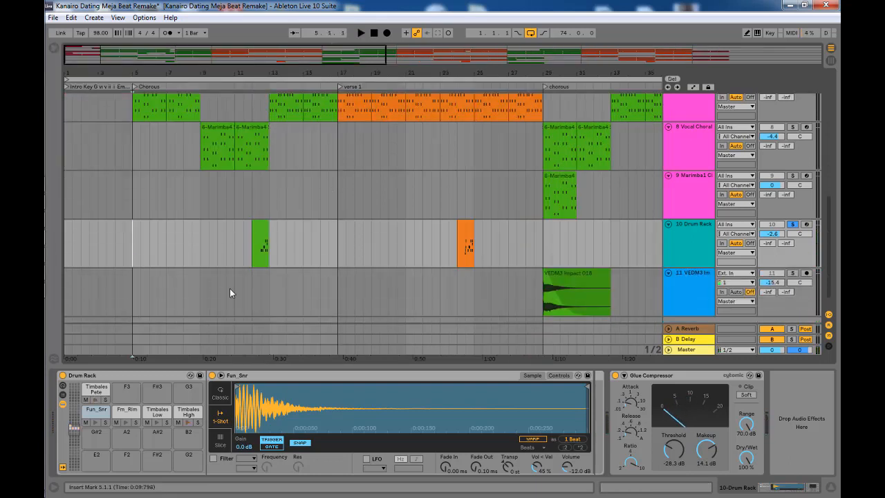
Unsolo the Drum Rack fill track, play the full arrangement from the first chorus, and hide the device view.
{"action": "left_click", "coordinate": [793, 226]}
{"action": "key", "text": "space"}
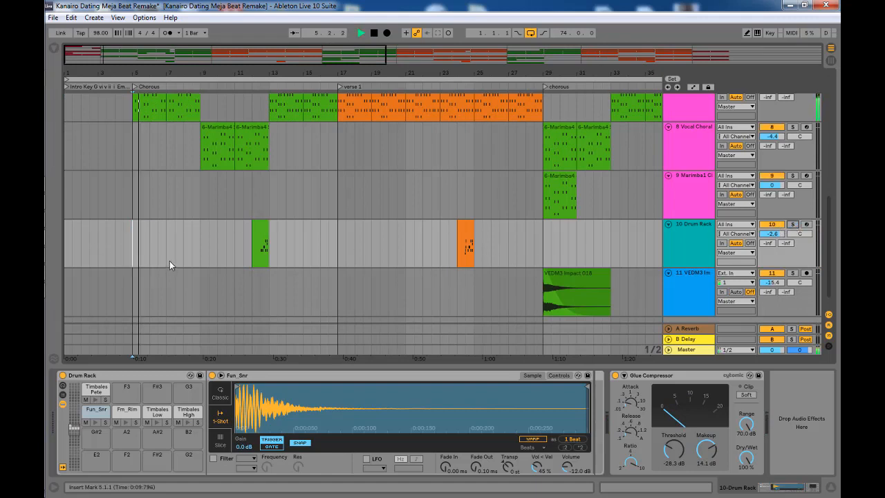
{"action": "scroll", "coordinate": [200, 254], "scroll_direction": "up", "scroll_amount": 3}
{"action": "scroll", "coordinate": [199, 248], "scroll_direction": "up", "scroll_amount": 1}
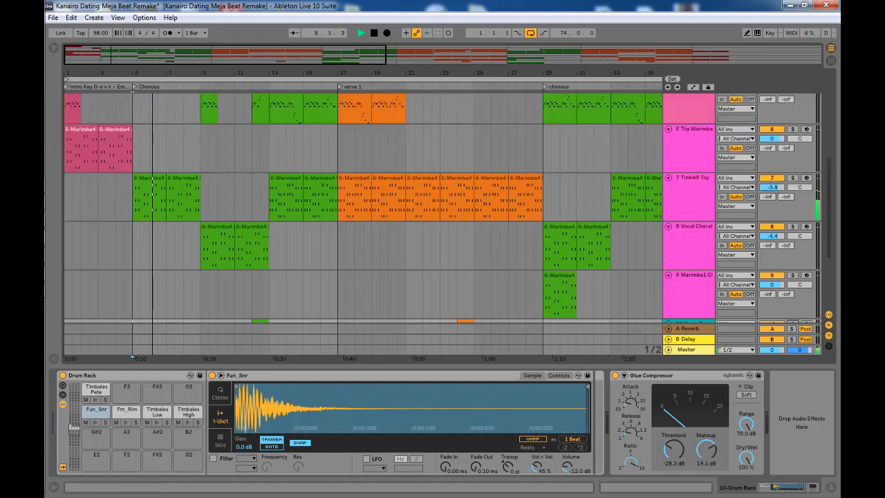
{"action": "left_click", "coordinate": [830, 487]}
{"action": "scroll", "coordinate": [679, 320], "scroll_direction": "up", "scroll_amount": 3}
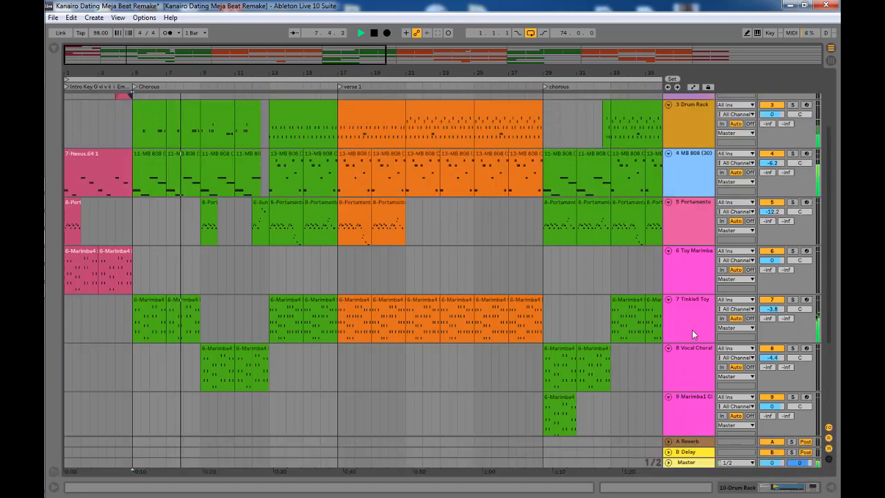
{"action": "scroll", "coordinate": [694, 353], "scroll_direction": "up", "scroll_amount": 1}
{"action": "scroll", "coordinate": [689, 311], "scroll_direction": "up", "scroll_amount": 1}
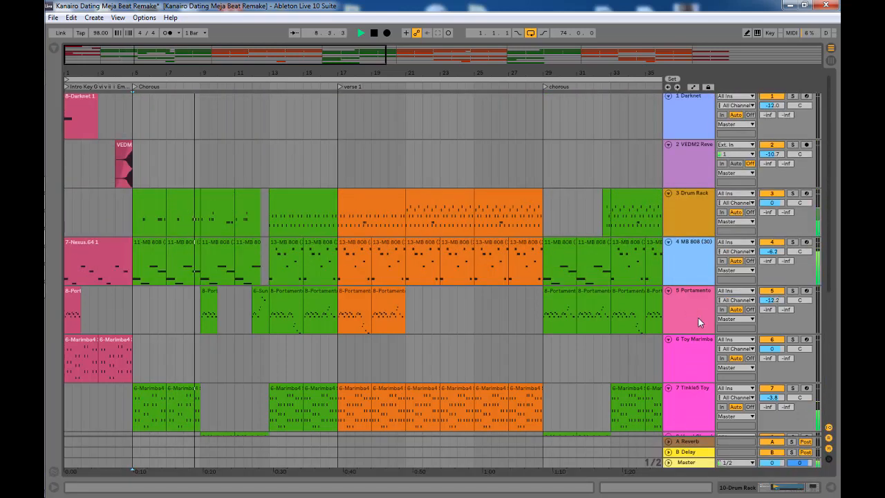
Reduce the heights of the MB 808, Portamento, Toy Marimba, Tinkle5 Toy and Vocal Choral tracks.
{"action": "scroll", "coordinate": [693, 284], "scroll_direction": "down", "scroll_amount": 1}
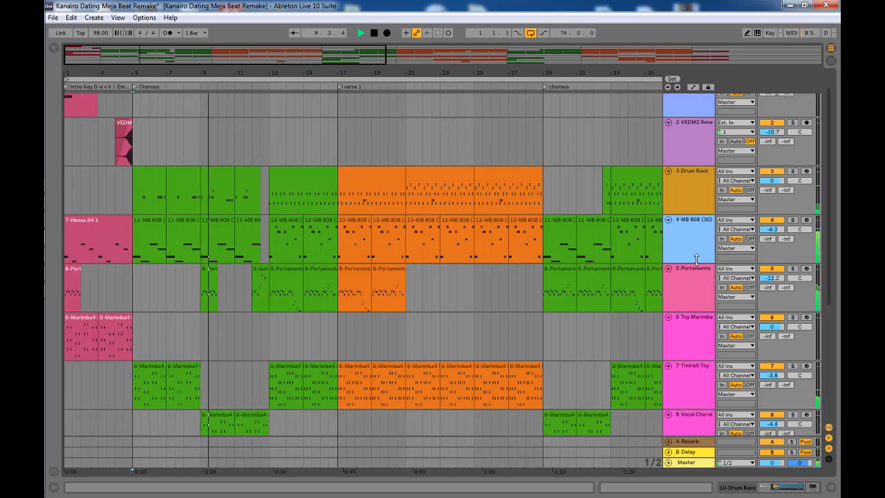
{"action": "left_click_drag", "start_coordinate": [697, 263], "coordinate": [696, 253]}
{"action": "left_click_drag", "start_coordinate": [686, 299], "coordinate": [686, 290]}
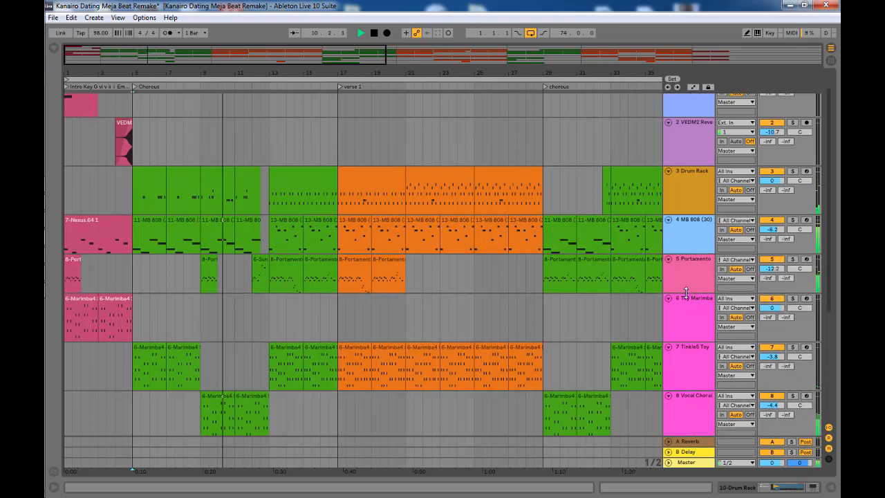
{"action": "left_click_drag", "start_coordinate": [683, 339], "coordinate": [683, 331]}
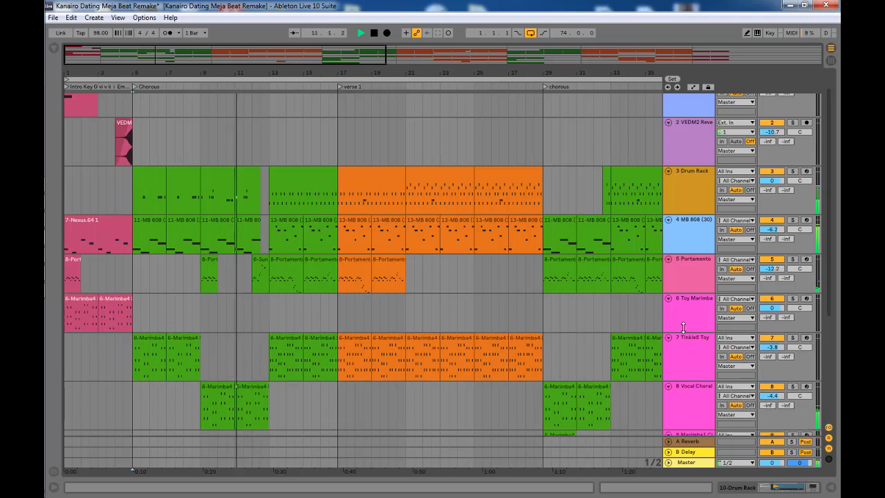
{"action": "left_click_drag", "start_coordinate": [689, 381], "coordinate": [688, 363]}
{"action": "left_click_drag", "start_coordinate": [683, 411], "coordinate": [683, 401]}
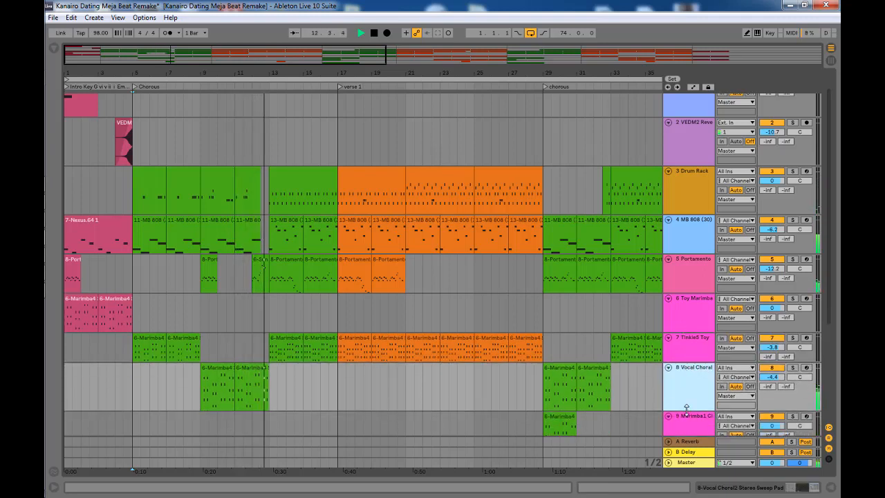
Reduce the heights of the Marimba1 track and the Drum Rack fill track below it.
{"action": "scroll", "coordinate": [639, 401], "scroll_direction": "down", "scroll_amount": 5}
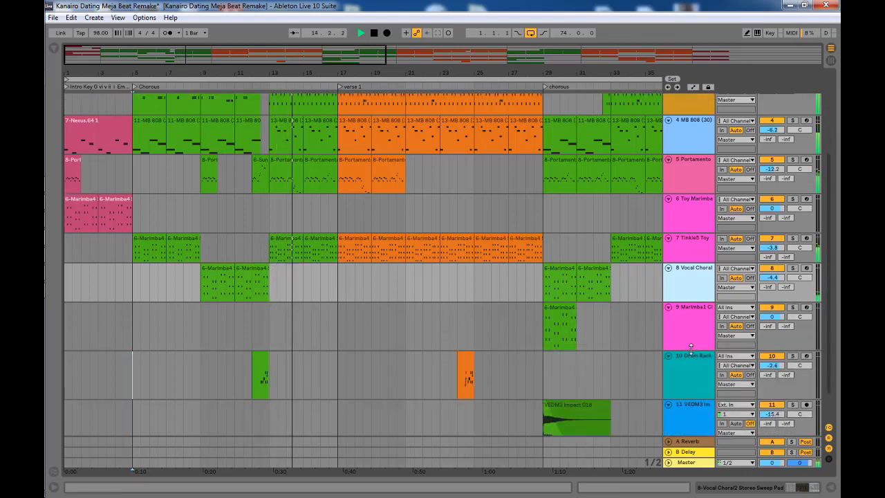
{"action": "left_click_drag", "start_coordinate": [693, 351], "coordinate": [693, 333]}
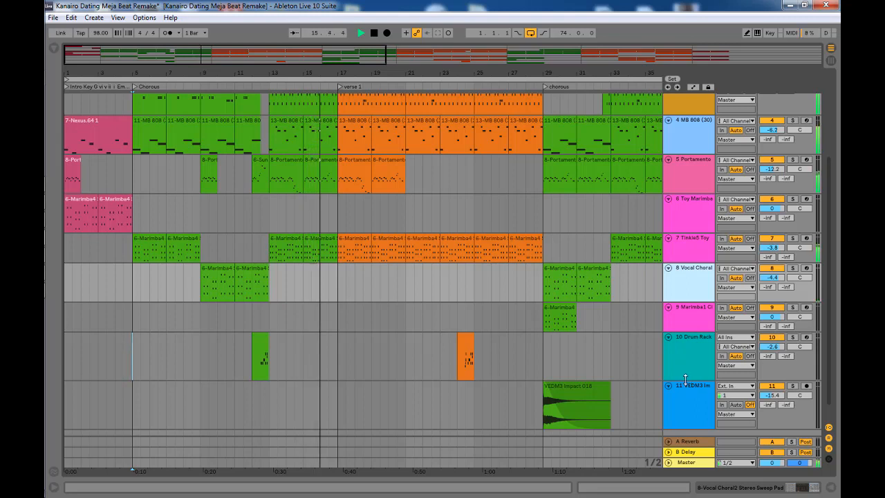
{"action": "left_click_drag", "start_coordinate": [686, 379], "coordinate": [687, 359]}
{"action": "scroll", "coordinate": [654, 391], "scroll_direction": "up", "scroll_amount": 5}
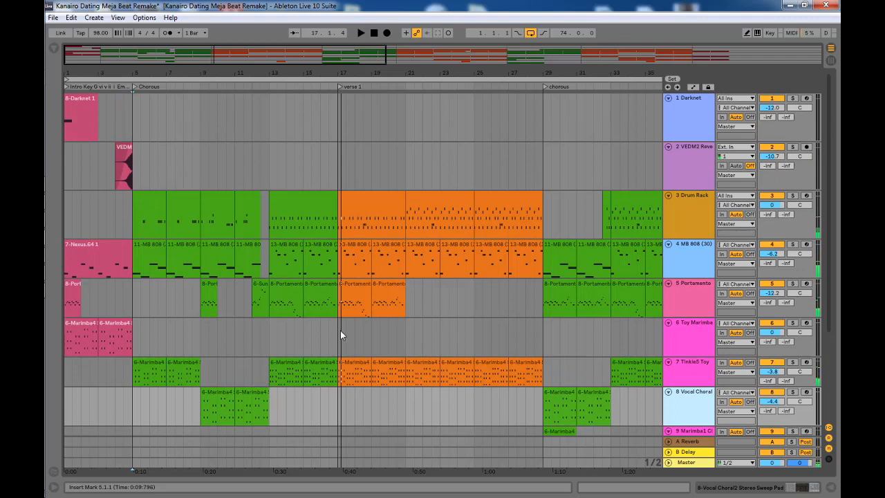
Select the first two verse 1 clips on Drum Rack track 3 and place the insert marker at 21.1.1.
{"action": "left_click", "coordinate": [361, 206]}
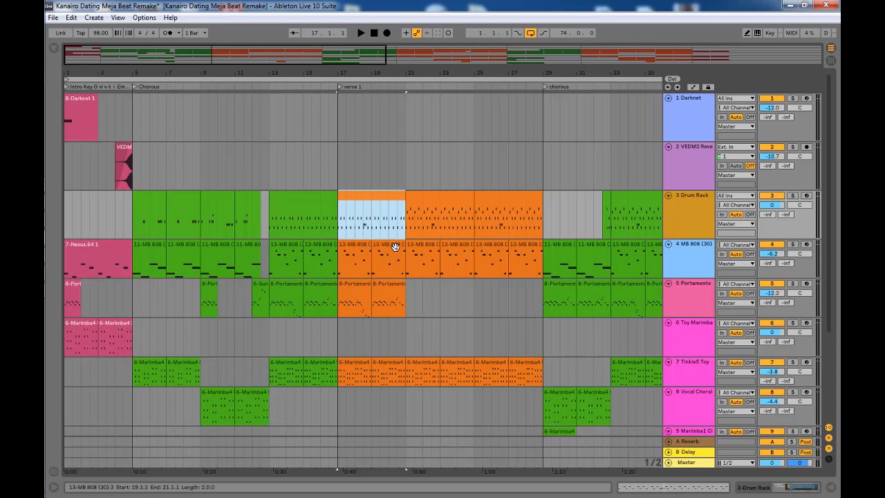
{"action": "scroll", "coordinate": [397, 241], "scroll_direction": "down", "scroll_amount": 4}
{"action": "scroll", "coordinate": [397, 241], "scroll_direction": "up", "scroll_amount": 4}
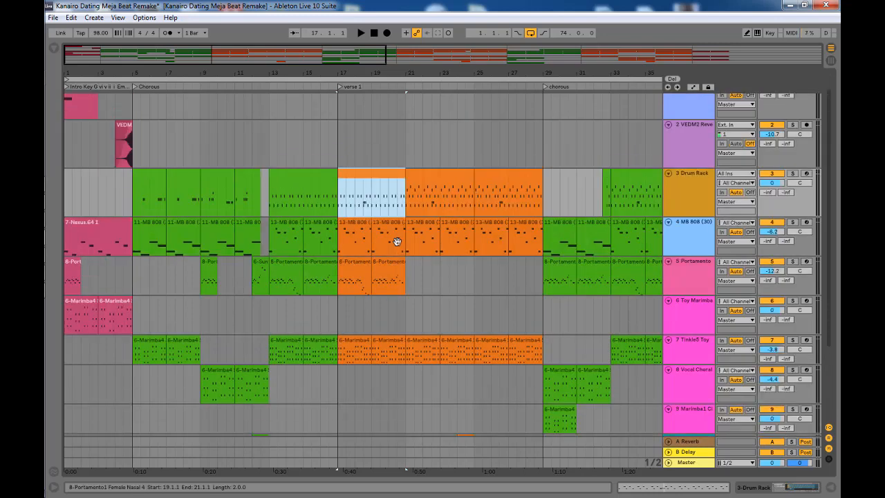
{"action": "left_click", "coordinate": [424, 204]}
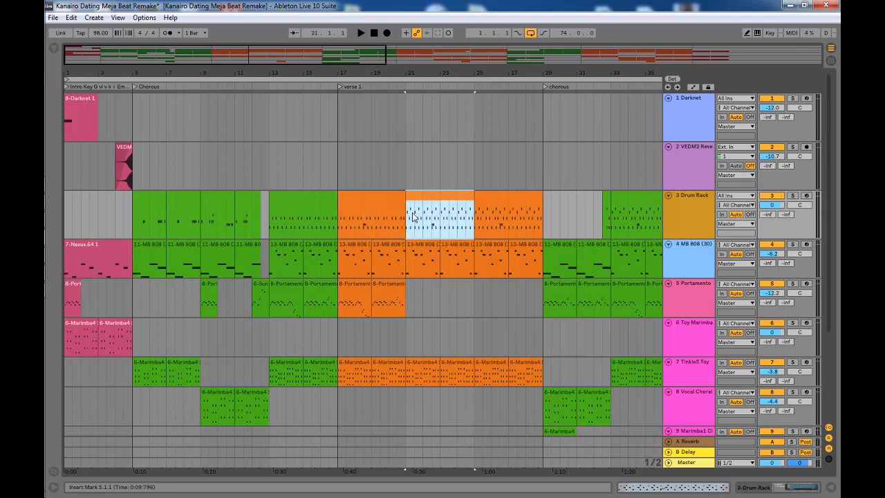
{"action": "left_click", "coordinate": [408, 230]}
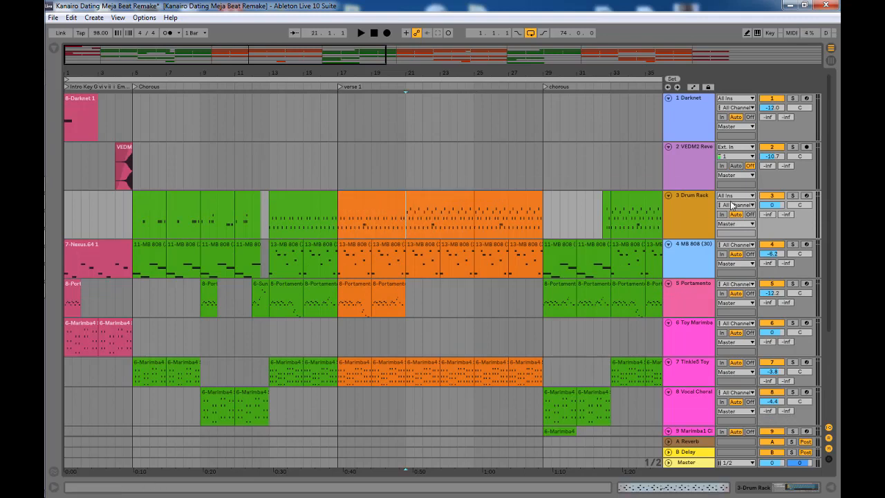
Open the verse 1 Drum Rack clip at 21.1.1 and play its pattern from the start.
{"action": "double_click", "coordinate": [433, 202]}
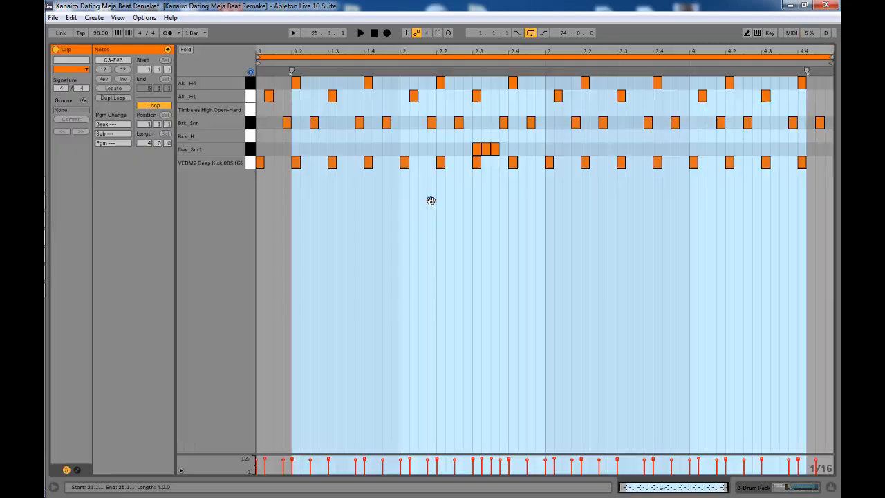
{"action": "key", "text": "space"}
{"action": "left_click", "coordinate": [257, 233]}
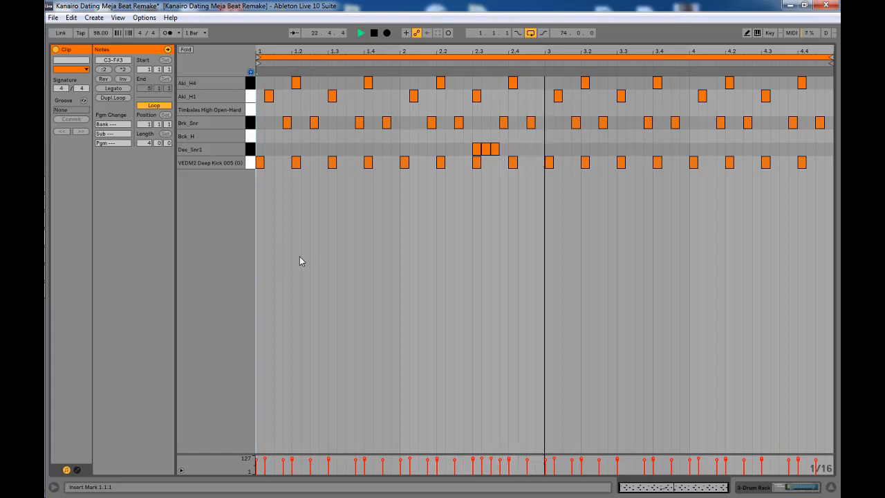
{"action": "key", "text": "space"}
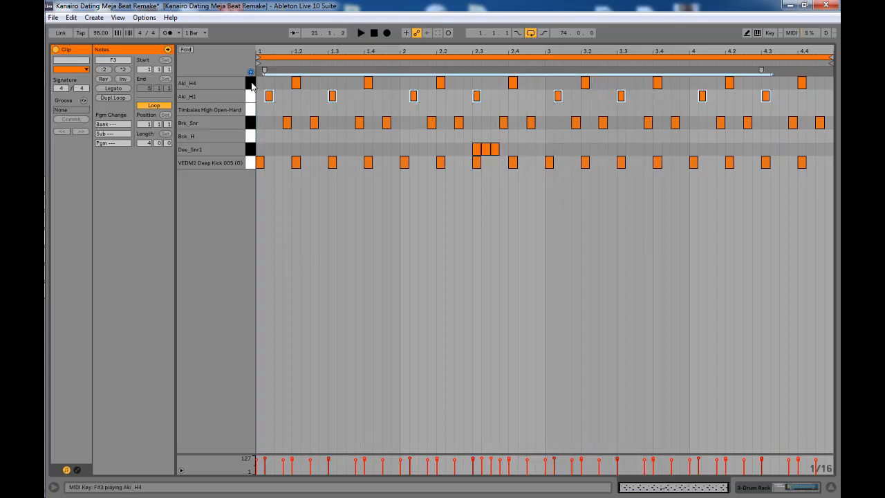
Select all Aki_H4 notes in the drum clip, play the pattern, and close the note view.
{"action": "left_click", "coordinate": [250, 83]}
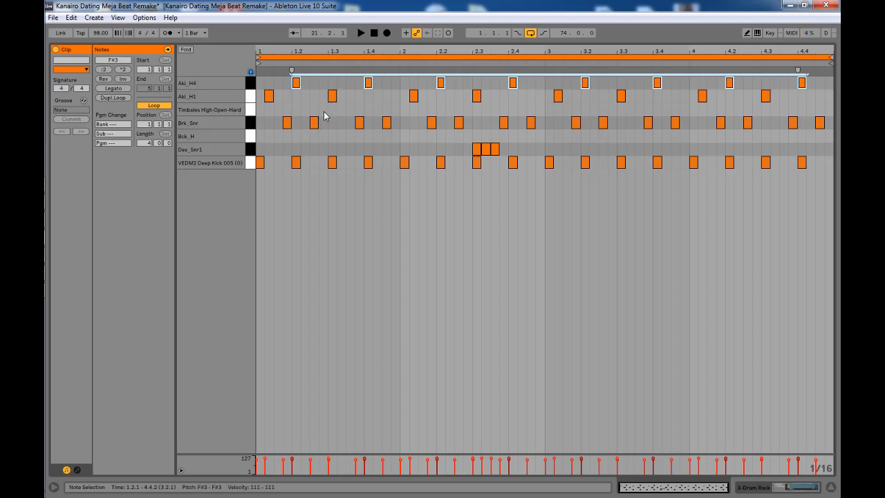
{"action": "key", "text": "space"}
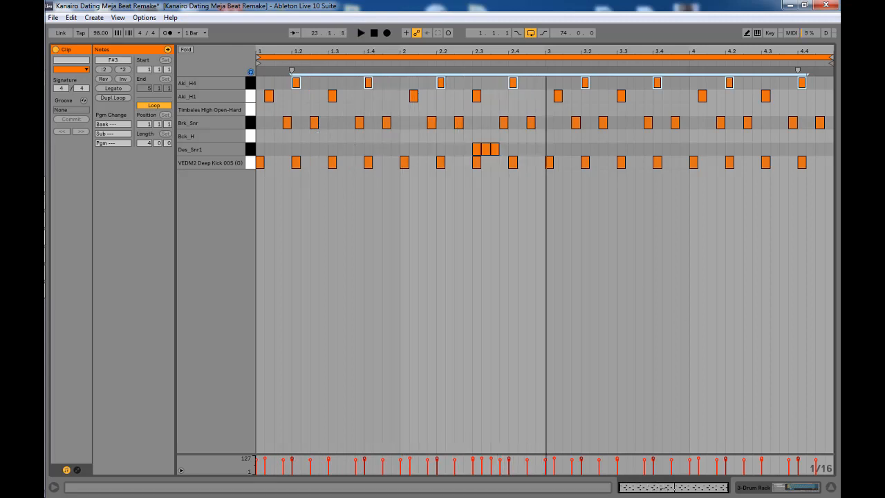
{"action": "left_click", "coordinate": [830, 485]}
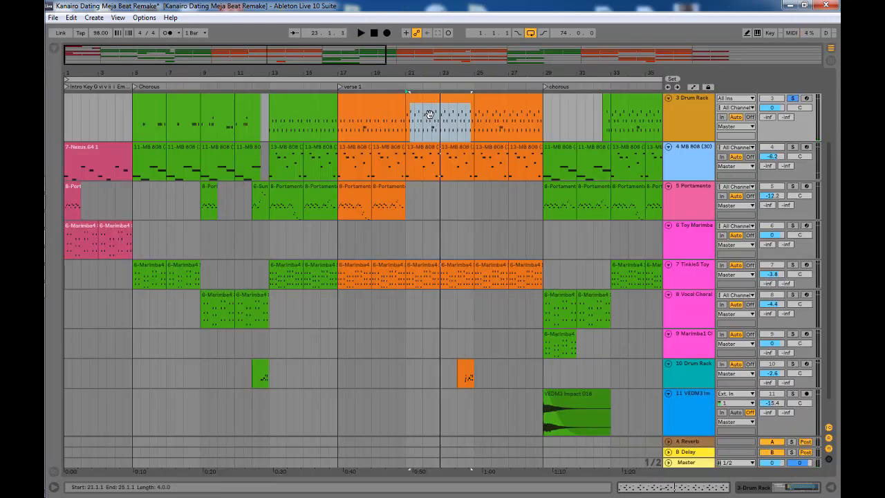
Select the first verse 1 MB 808 clip, and check the notes of the Portamento clip at 17.1.1.
{"action": "left_click", "coordinate": [419, 147]}
{"action": "left_click", "coordinate": [355, 163]}
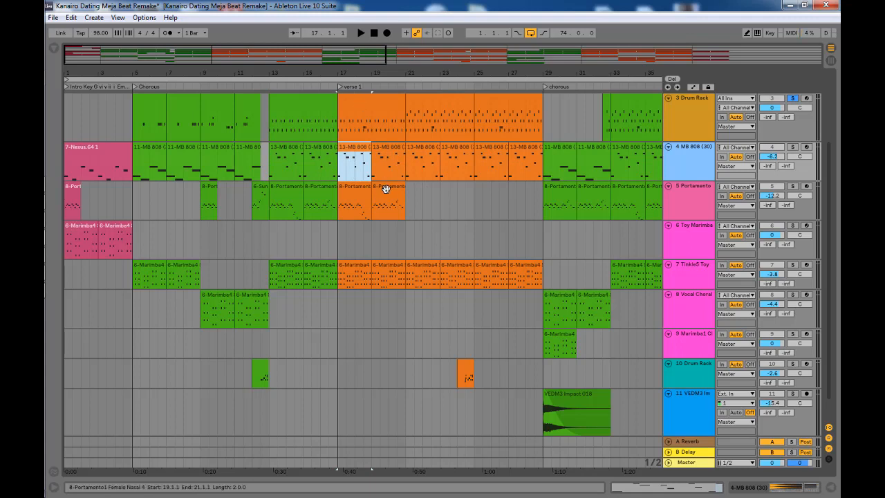
{"action": "scroll", "coordinate": [386, 188], "scroll_direction": "down", "scroll_amount": 1}
{"action": "left_click", "coordinate": [346, 203]}
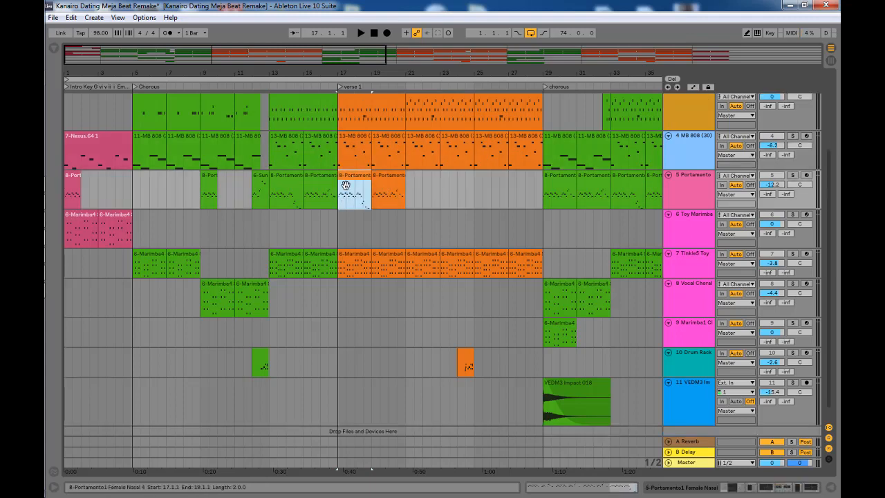
{"action": "double_click", "coordinate": [345, 187]}
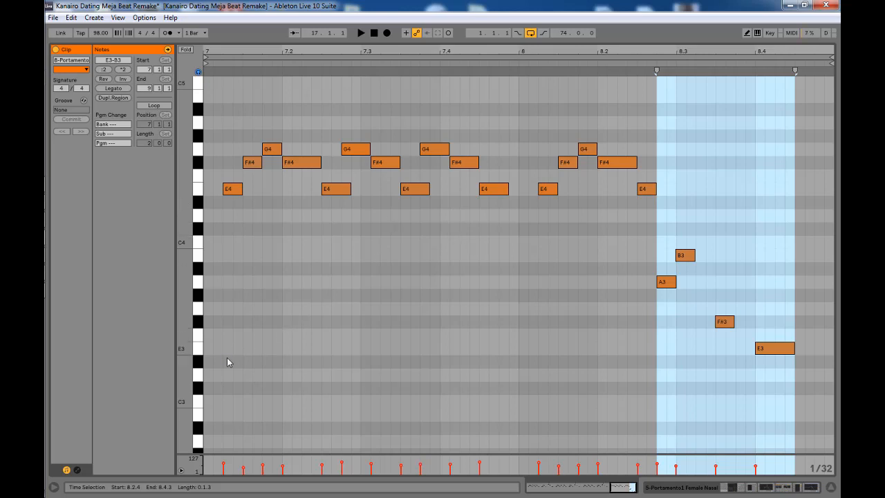
{"action": "left_click", "coordinate": [204, 371]}
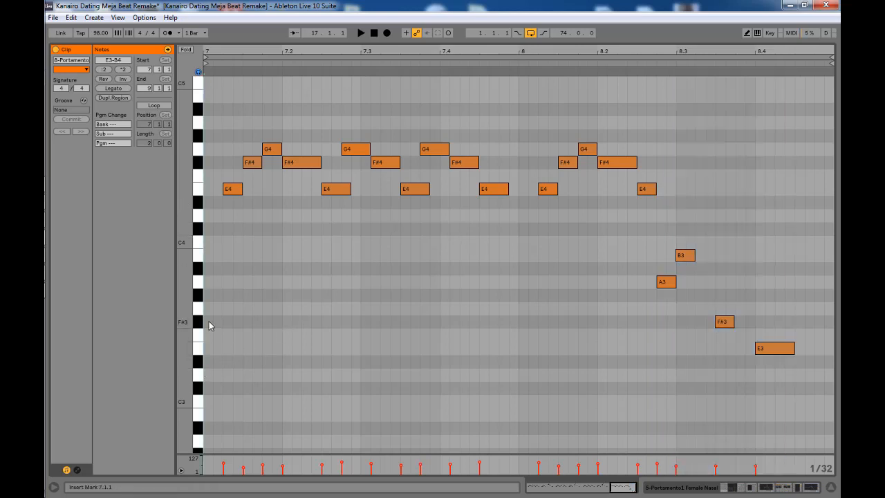
{"action": "left_click", "coordinate": [831, 488]}
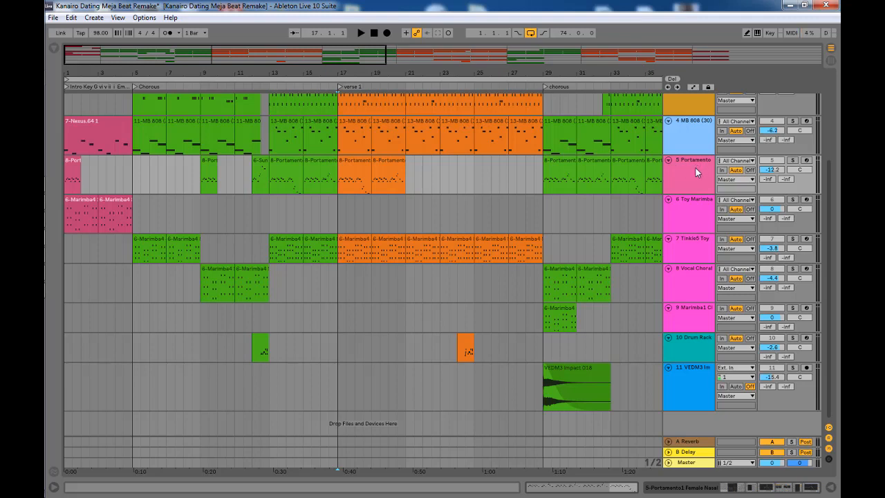
Solo the Portamento track, play its first verse 1 clip in the note view, and close the view.
{"action": "left_click", "coordinate": [791, 161]}
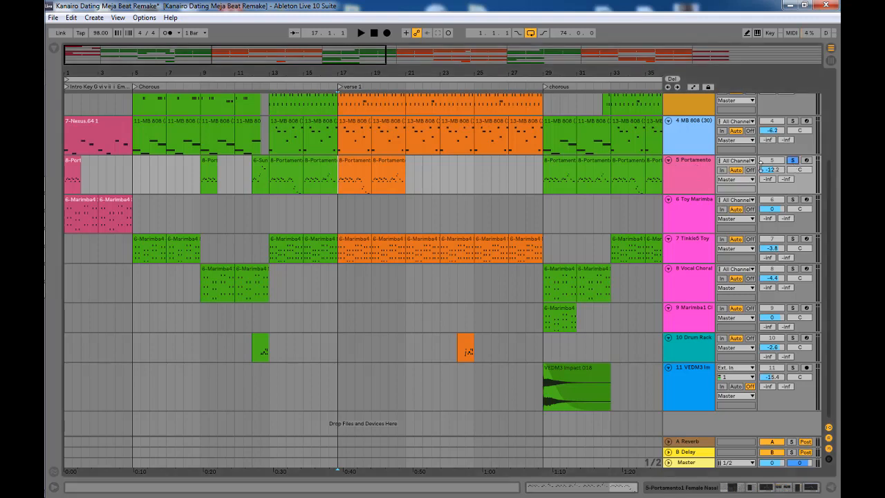
{"action": "double_click", "coordinate": [360, 169]}
{"action": "key", "text": "space"}
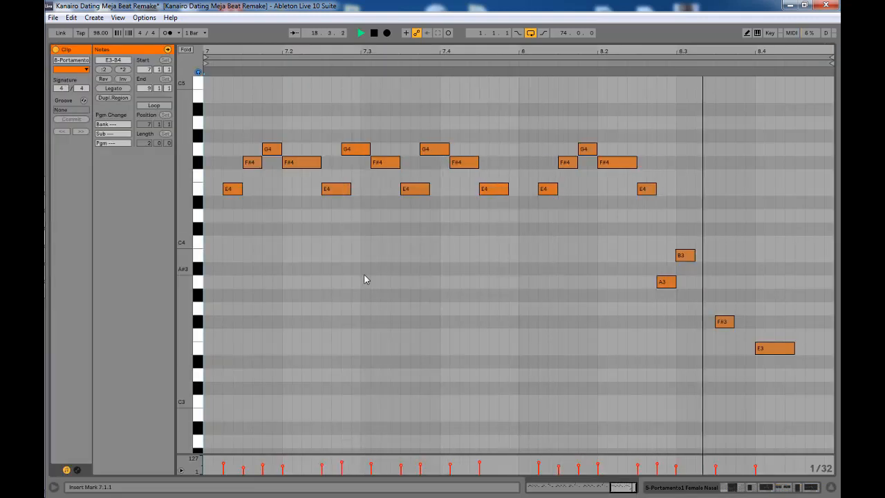
{"action": "key", "text": "space"}
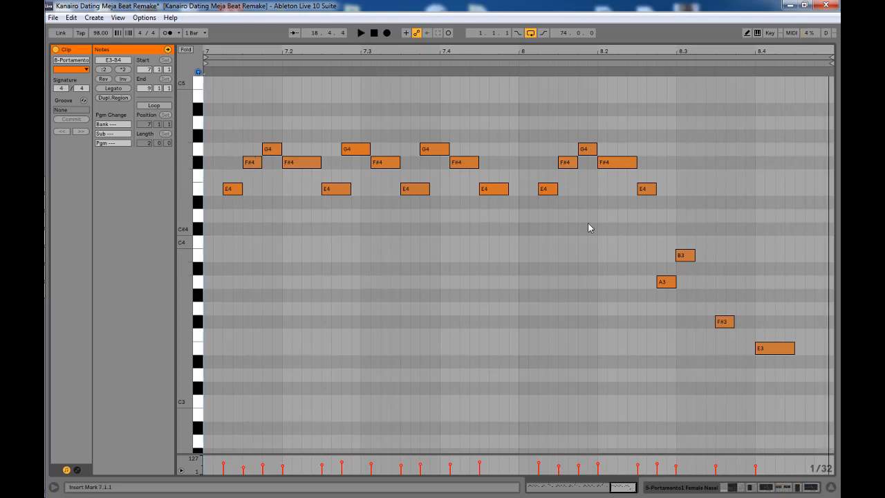
{"action": "left_click", "coordinate": [832, 488]}
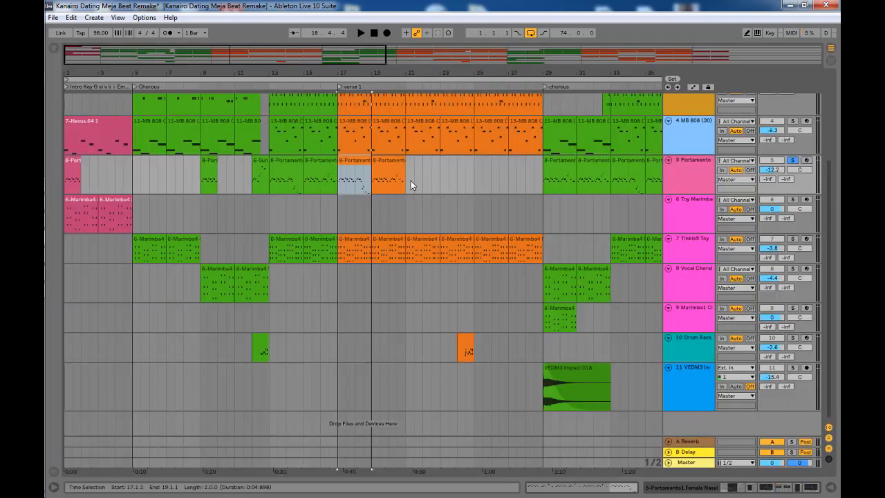
Reopen the Portamento clip at 17.1.1 to examine its closing A3, B3, F#3 and E3 notes, and close it.
{"action": "left_click", "coordinate": [363, 172]}
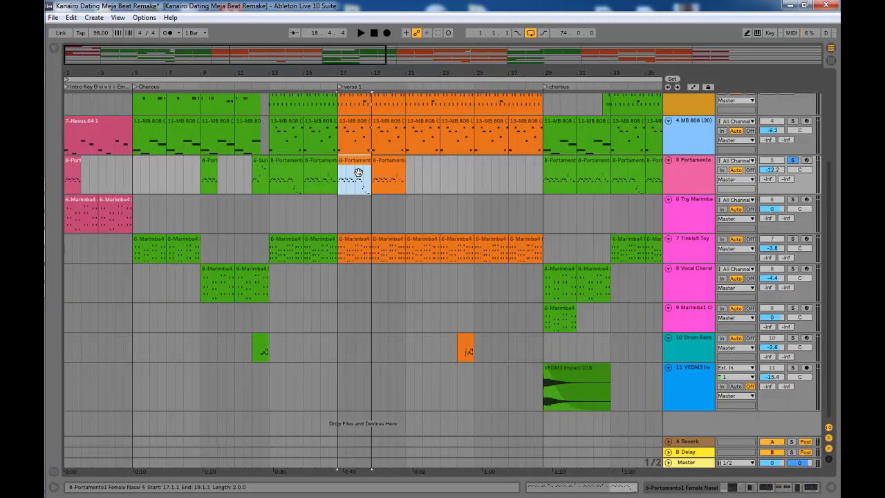
{"action": "double_click", "coordinate": [358, 172]}
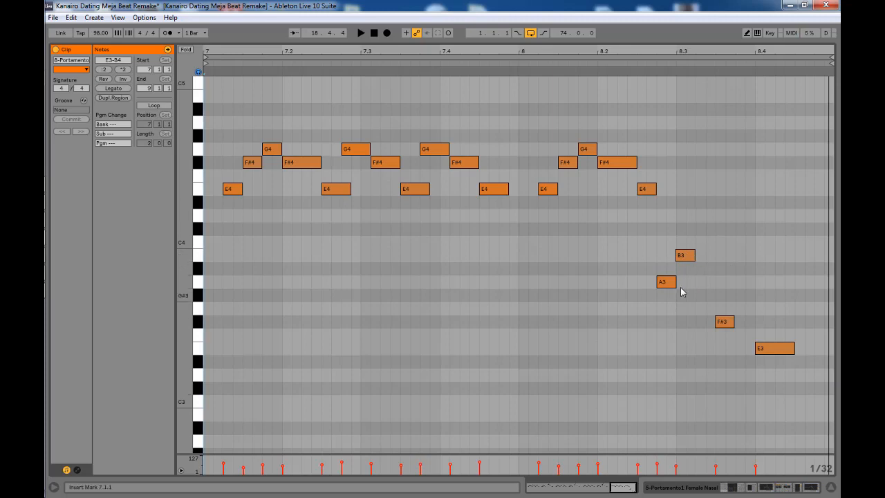
{"action": "left_click", "coordinate": [832, 488]}
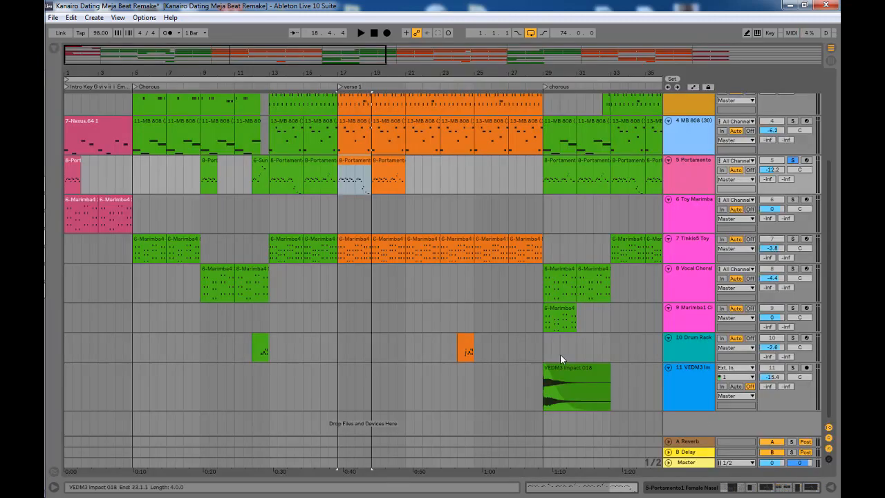
Open the second verse 1 Portamento clip, examine its closing A4, B4, F#4 and E4 notes, and close the note view.
{"action": "double_click", "coordinate": [391, 172]}
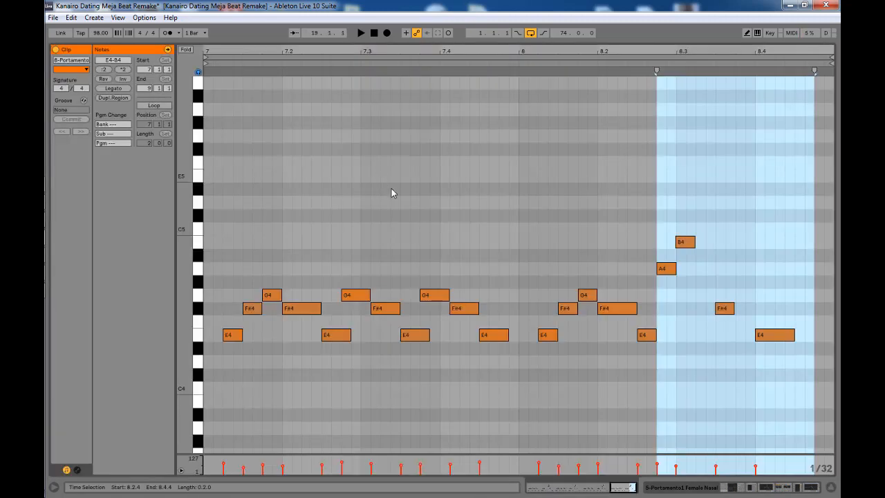
{"action": "mouse_move", "coordinate": [644, 233]}
{"action": "left_mouse_down"}
{"action": "mouse_move", "coordinate": [806, 340]}
{"action": "mouse_move", "coordinate": [759, 322]}
{"action": "mouse_move", "coordinate": [806, 358]}
{"action": "left_mouse_up"}
{"action": "left_click_drag", "start_coordinate": [697, 205], "coordinate": [728, 266]}
{"action": "left_click_drag", "start_coordinate": [835, 335], "coordinate": [706, 333]}
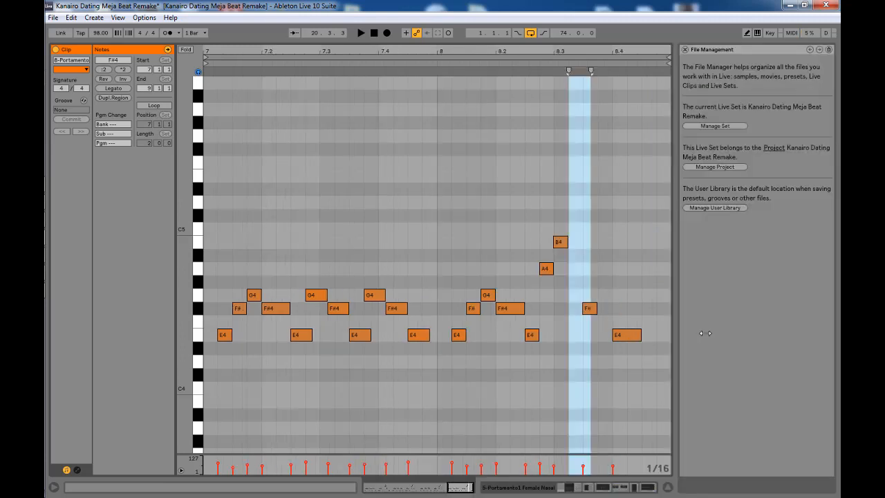
{"action": "left_click", "coordinate": [683, 50]}
{"action": "left_click_drag", "start_coordinate": [802, 383], "coordinate": [671, 211]}
{"action": "left_click", "coordinate": [831, 487]}
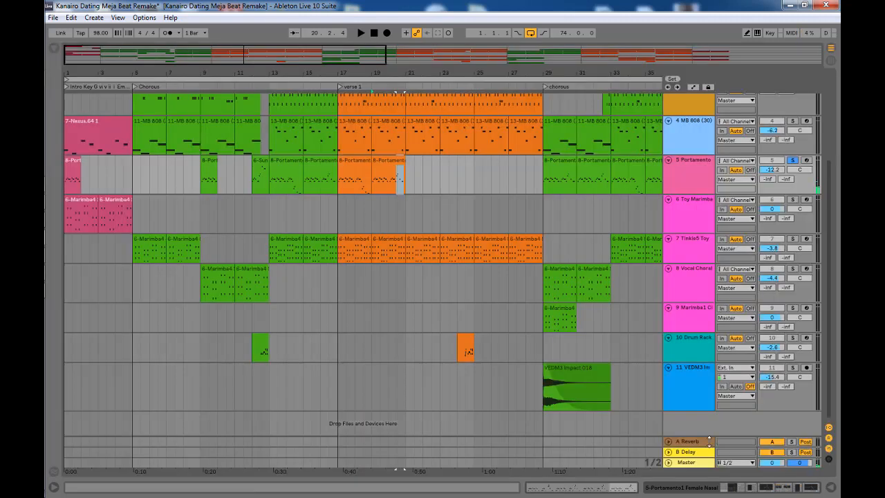
Play both verse 1 Portamento clips from 17.1.1, check the first clip's notes again, and close the note view.
{"action": "left_click", "coordinate": [359, 173]}
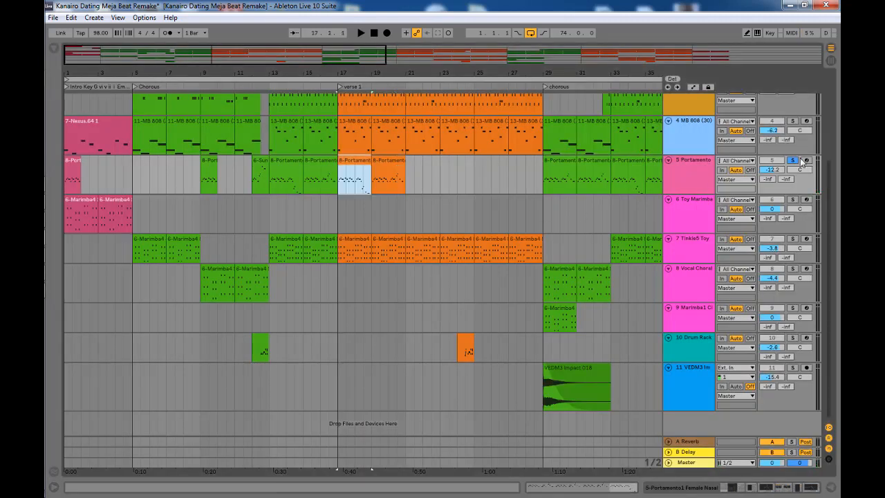
{"action": "key", "text": "space"}
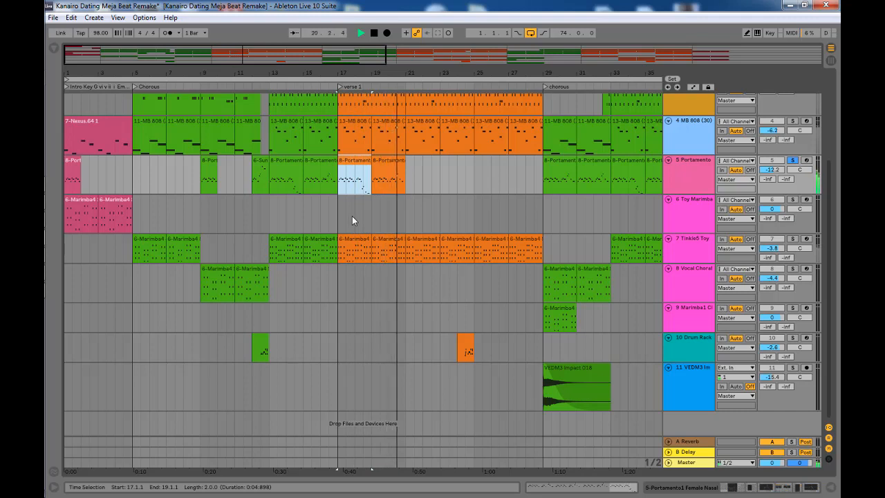
{"action": "key", "text": "space"}
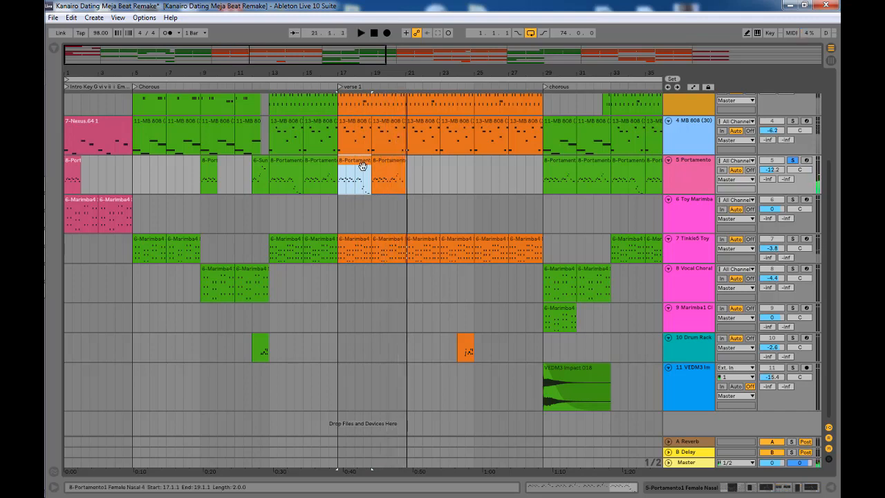
{"action": "double_click", "coordinate": [364, 166]}
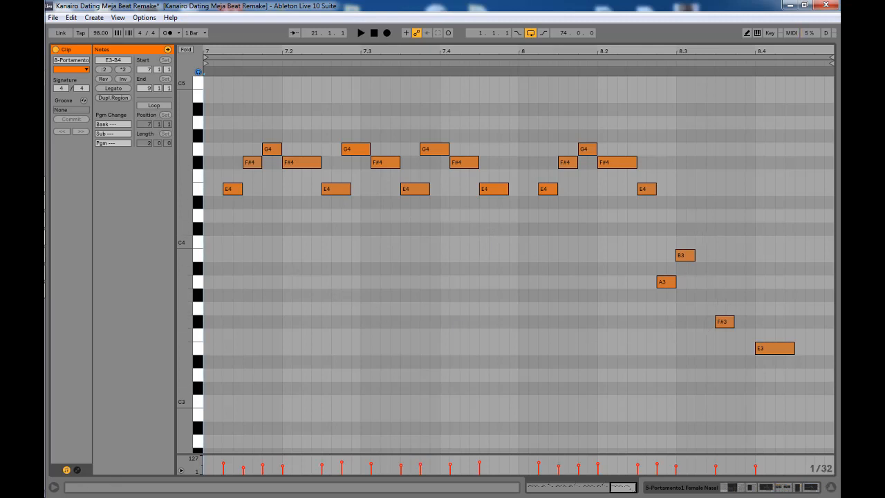
{"action": "left_click", "coordinate": [831, 488]}
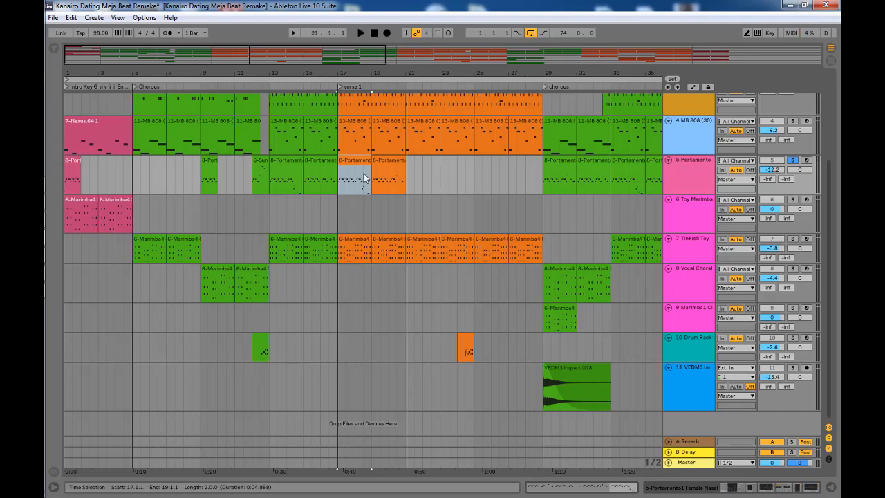
Solo the Tinkle5 Toy track and play its first verse 1 Marimba clip from 17.1.1.
{"action": "left_click", "coordinate": [352, 238]}
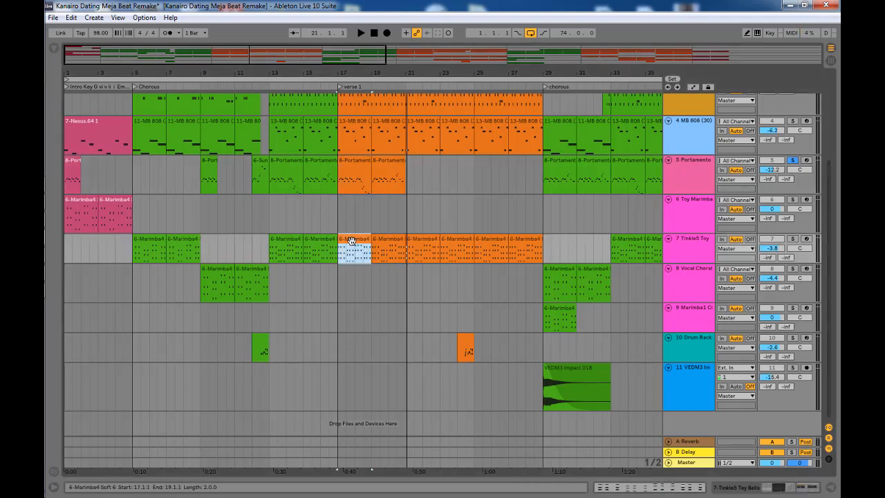
{"action": "left_click", "coordinate": [793, 240]}
{"action": "key", "text": "space"}
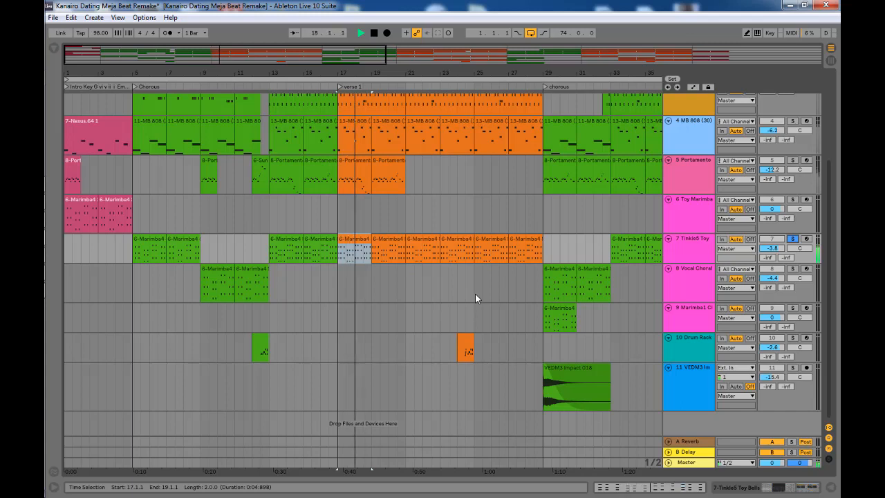
{"action": "key", "text": "space"}
Solo the second Drum Rack track (track 10) and play its verse 1 fill clip from 24.1.1.
{"action": "left_click", "coordinate": [459, 355]}
{"action": "left_click", "coordinate": [793, 338]}
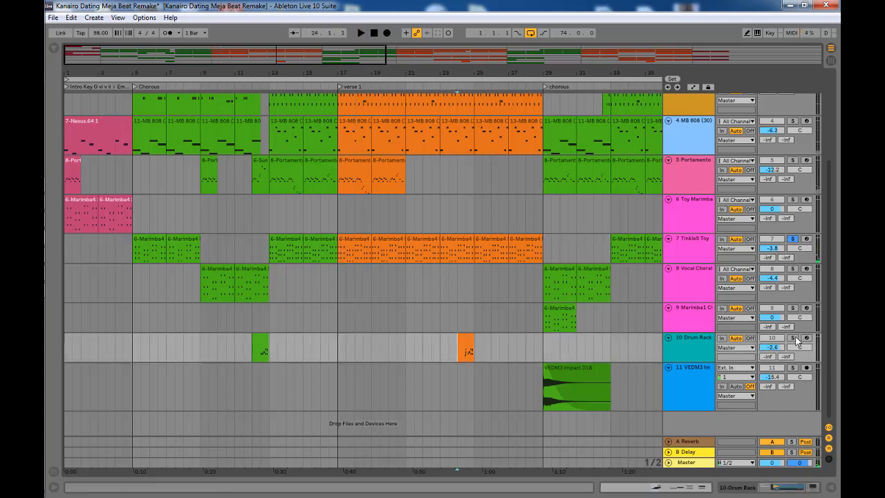
{"action": "key", "text": "space"}
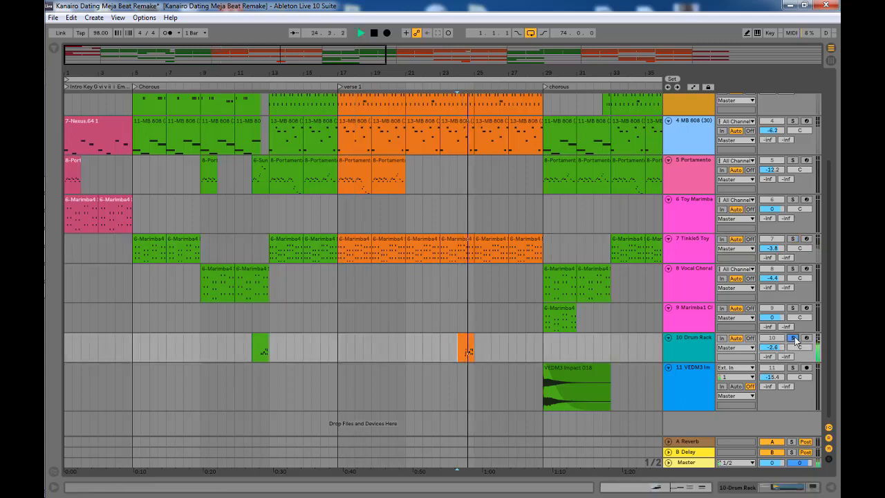
{"action": "key", "text": "space"}
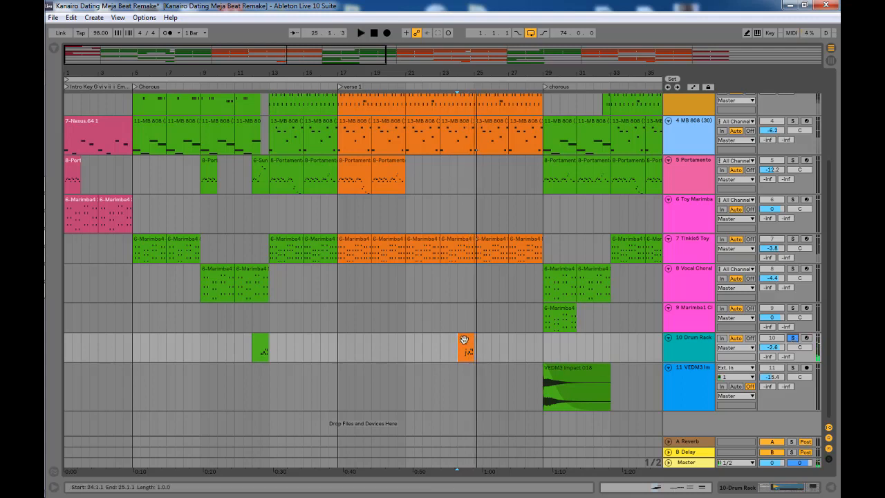
Open the verse 1 fill clip on track 10, play its timbales, rim and snare notes from 1.2.4, and close the note view.
{"action": "double_click", "coordinate": [464, 343]}
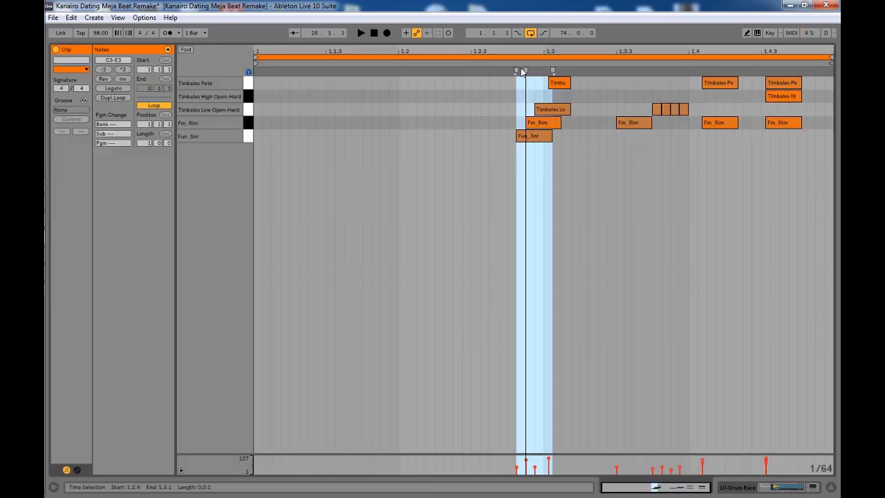
{"action": "left_click", "coordinate": [511, 89]}
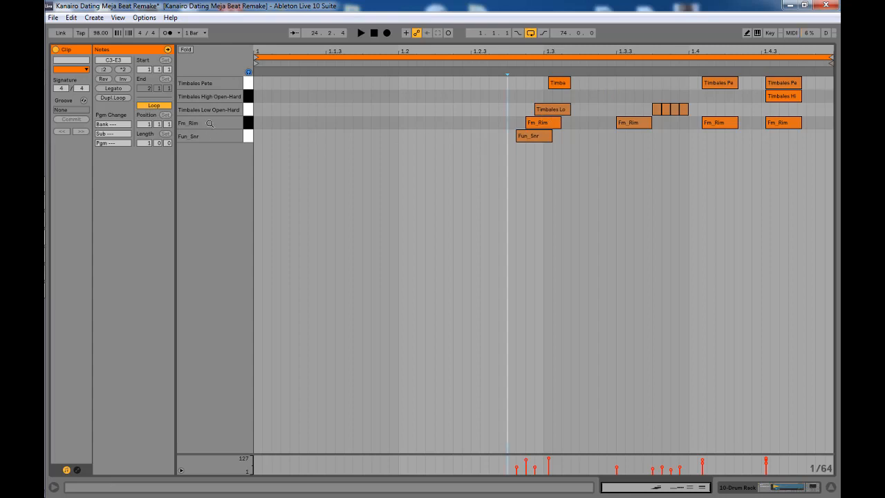
{"action": "key", "text": "space"}
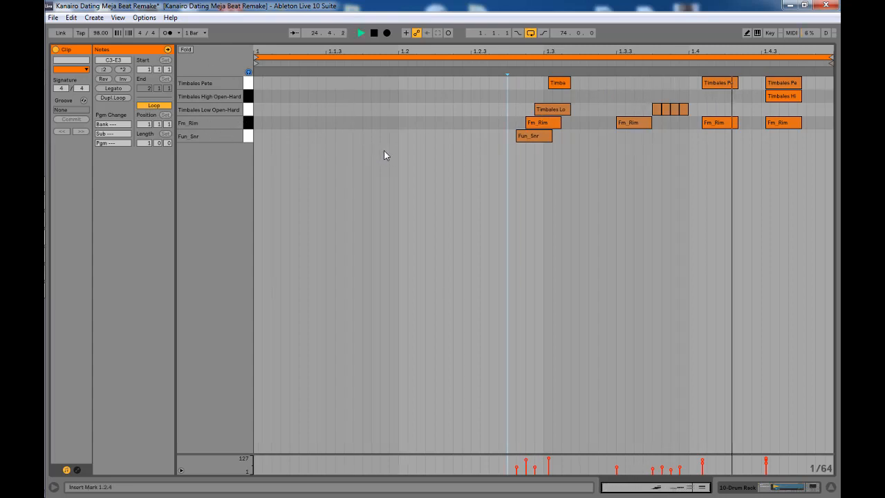
{"action": "key", "text": "space"}
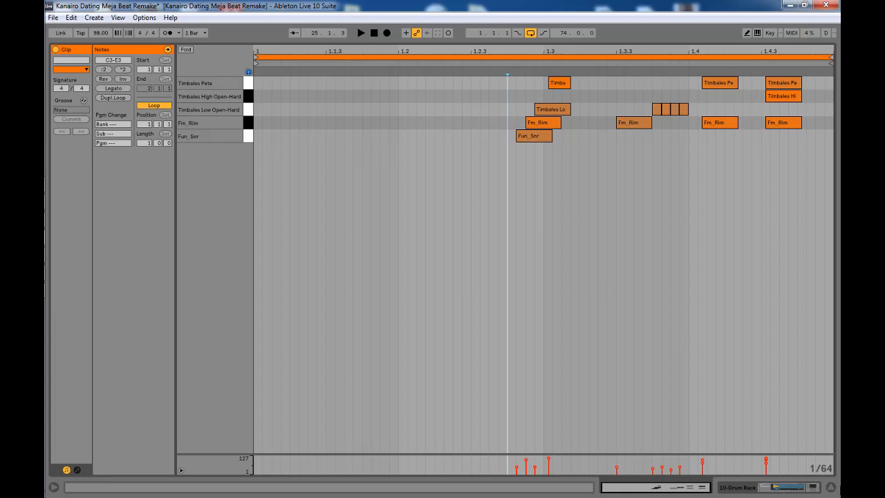
{"action": "left_click", "coordinate": [831, 488]}
Solo the VEDM3 Impact track and play its impact clip from 29.1.1 at the start of the second chorus.
{"action": "scroll", "coordinate": [479, 225], "scroll_direction": "up", "scroll_amount": 3}
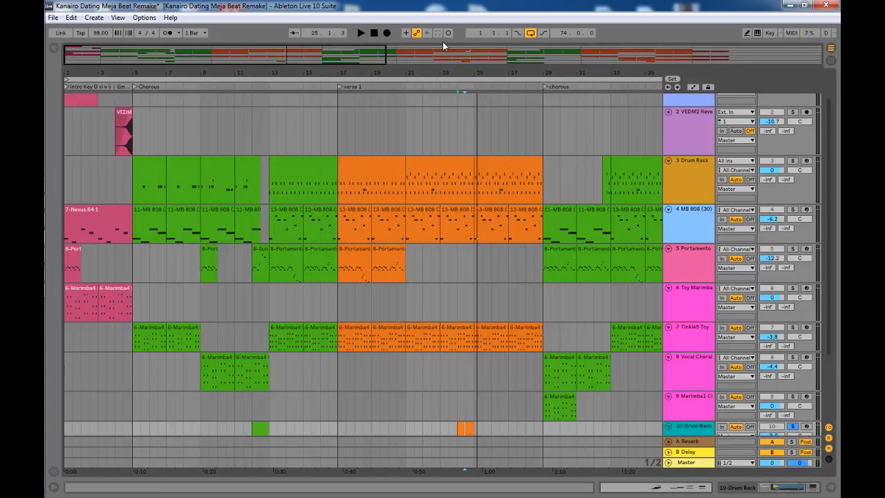
{"action": "left_click_drag", "start_coordinate": [413, 71], "coordinate": [413, 43]}
{"action": "scroll", "coordinate": [313, 205], "scroll_direction": "down", "scroll_amount": 3}
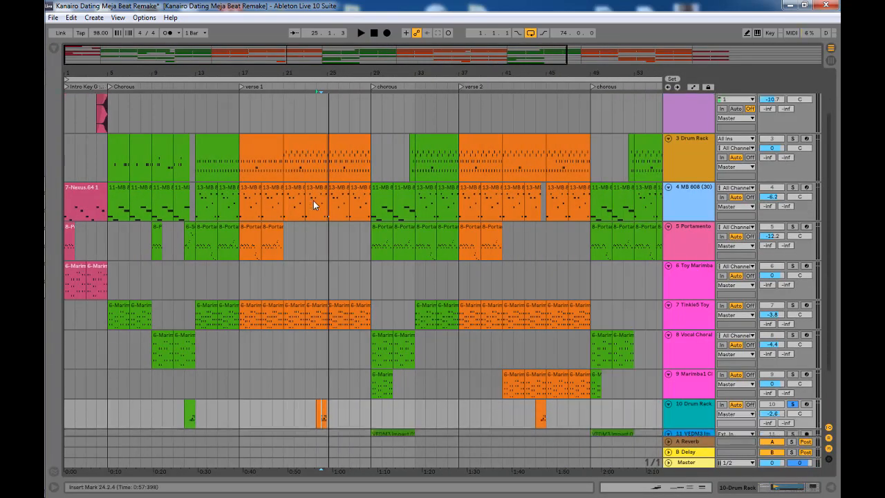
{"action": "scroll", "coordinate": [313, 201], "scroll_direction": "down", "scroll_amount": 2}
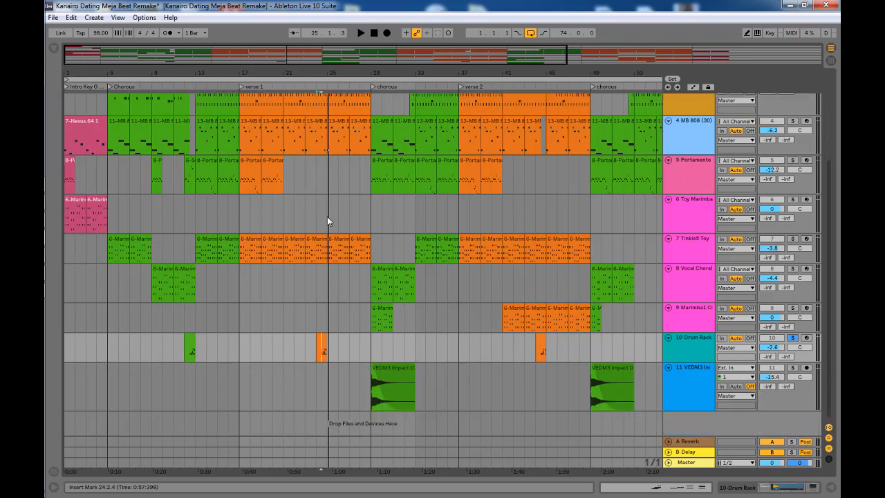
{"action": "left_click", "coordinate": [367, 392]}
{"action": "left_click", "coordinate": [372, 391]}
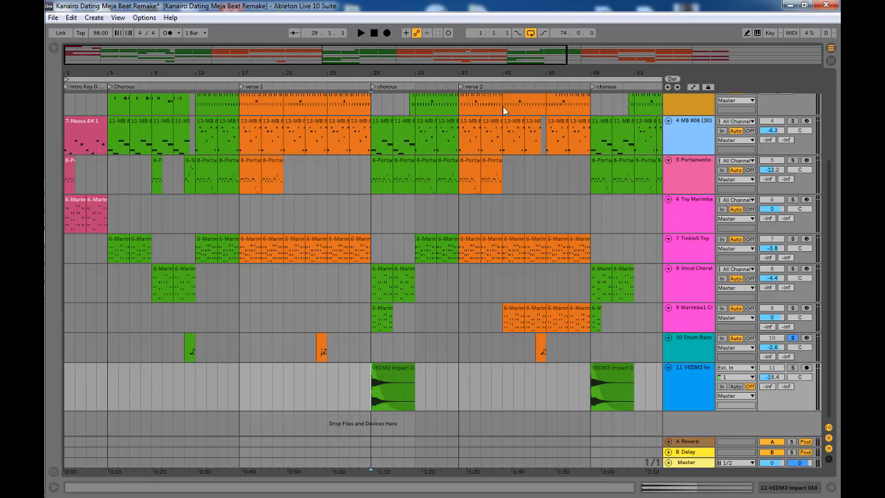
{"action": "left_click", "coordinate": [698, 381]}
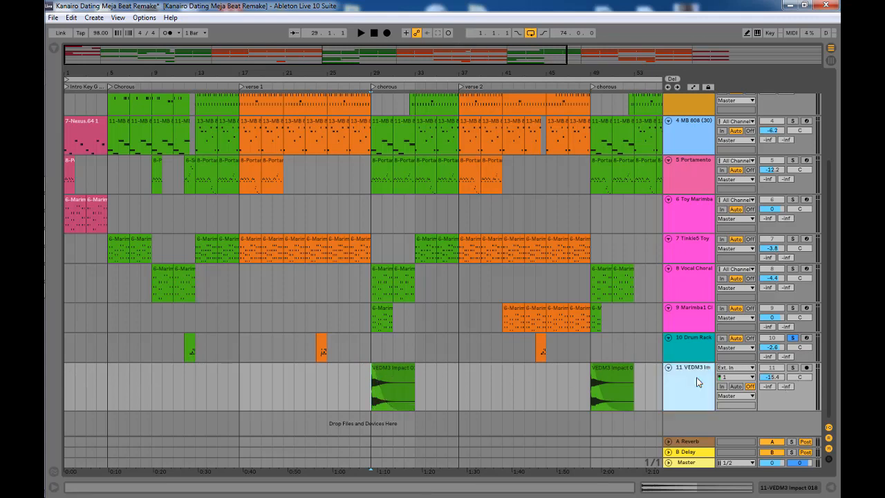
{"action": "left_click", "coordinate": [794, 370]}
{"action": "key", "text": "space"}
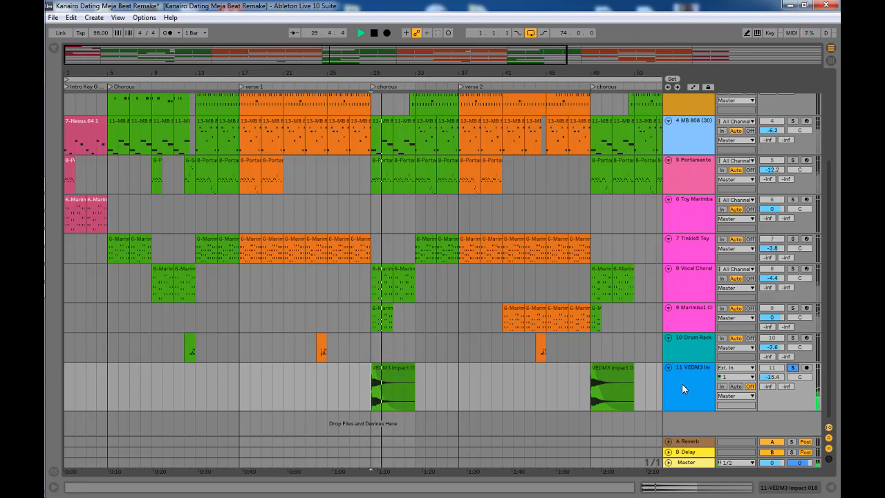
{"action": "key", "text": "space"}
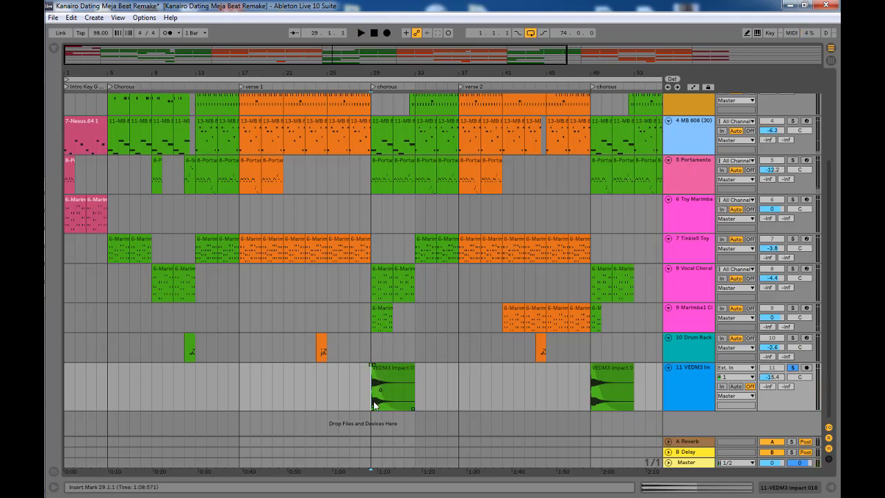
{"action": "key", "text": "space"}
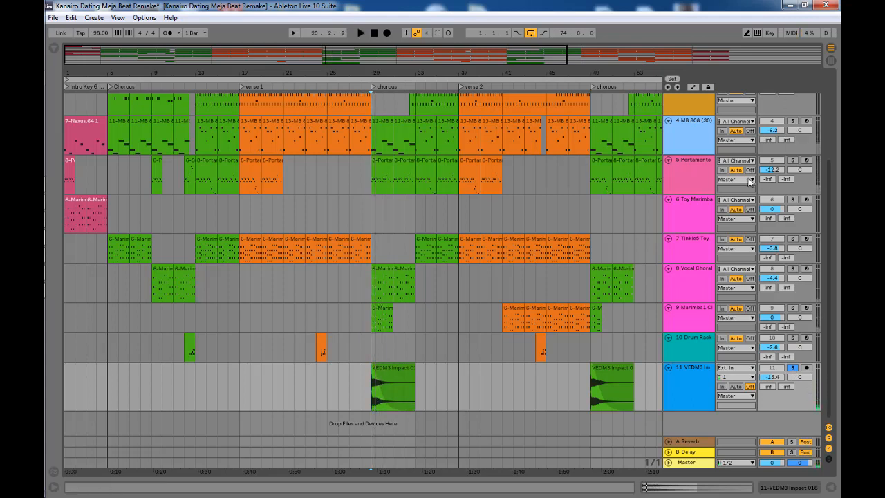
Unsolo the VEDM3 Impact track and play the full mix from 28.1.1 into the second chorus.
{"action": "scroll", "coordinate": [740, 149], "scroll_direction": "up", "scroll_amount": 4}
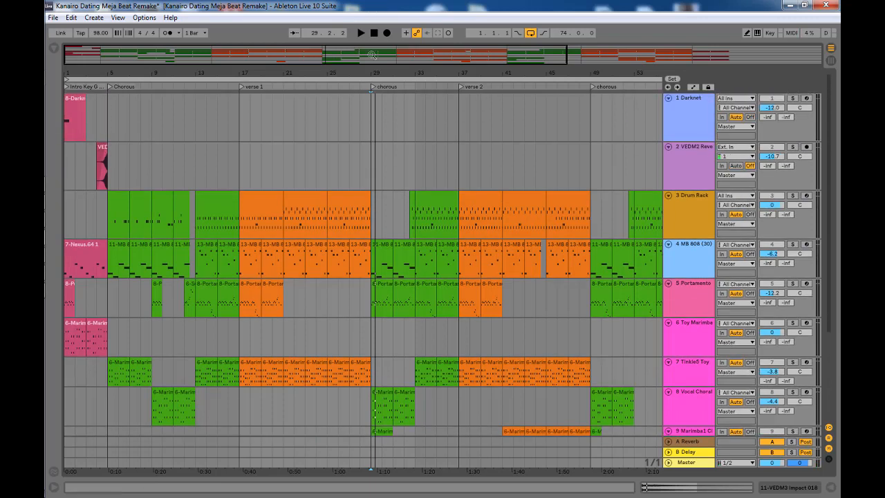
{"action": "scroll", "coordinate": [804, 229], "scroll_direction": "down", "scroll_amount": 5}
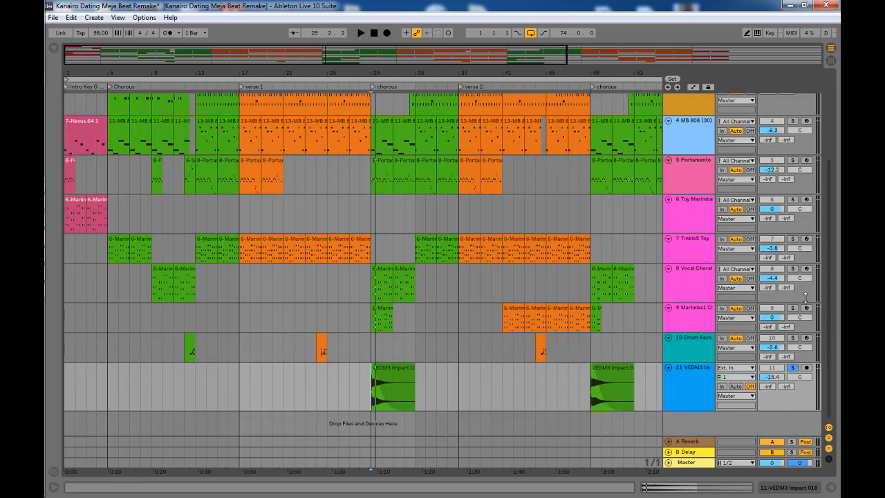
{"action": "left_click", "coordinate": [792, 367]}
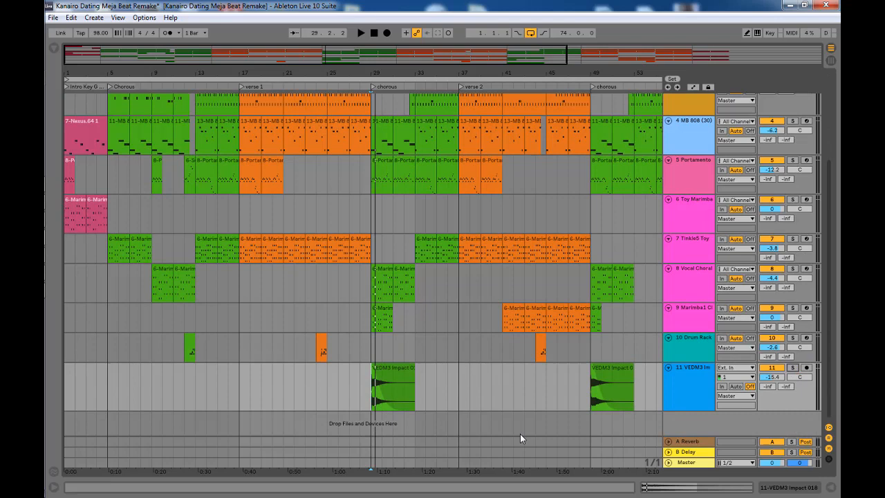
{"action": "left_click", "coordinate": [359, 400]}
{"action": "key", "text": "space"}
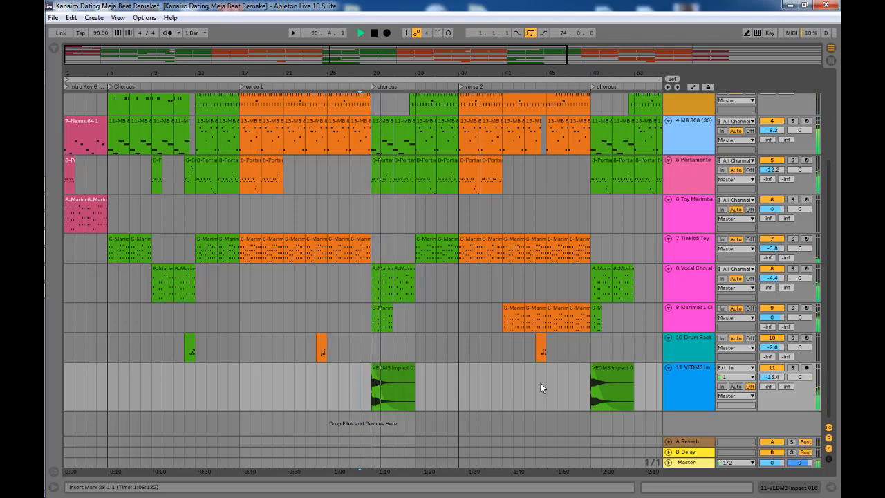
{"action": "key", "text": "space"}
Examine the whole arrangement from intro to outro across all tracks, and place the insert marker at 29.1.1 on the VEDM3 Impact track.
{"action": "key", "text": "minus"}
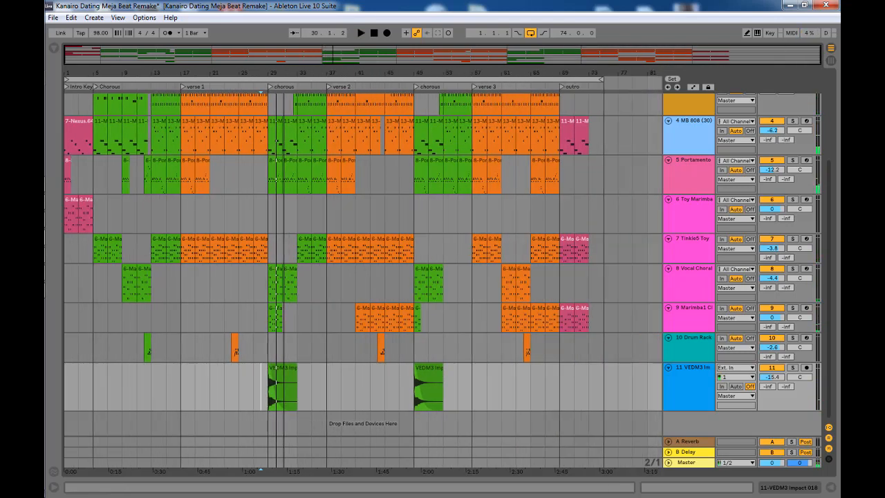
{"action": "scroll", "coordinate": [389, 285], "scroll_direction": "up", "scroll_amount": 5}
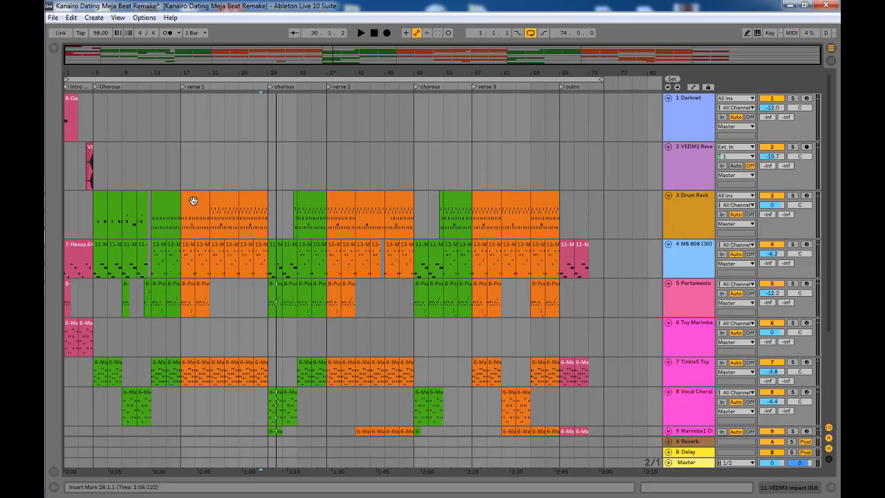
{"action": "scroll", "coordinate": [421, 279], "scroll_direction": "down", "scroll_amount": 2}
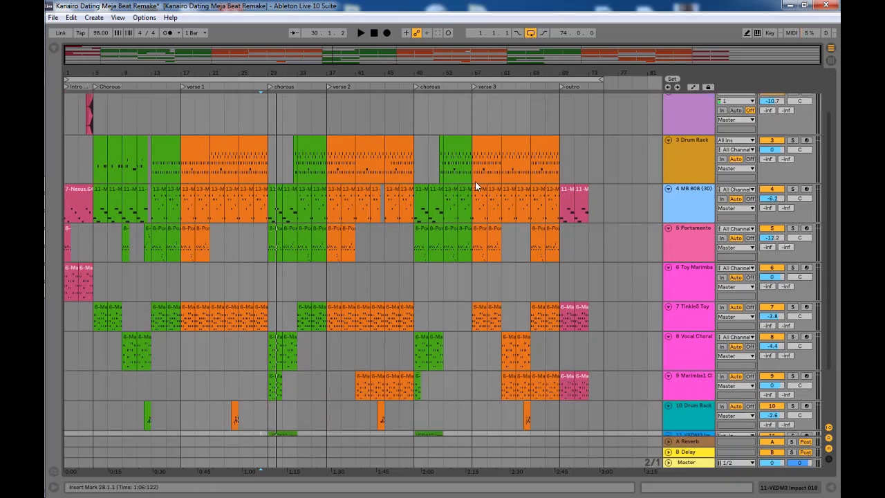
{"action": "scroll", "coordinate": [461, 210], "scroll_direction": "down", "scroll_amount": 3}
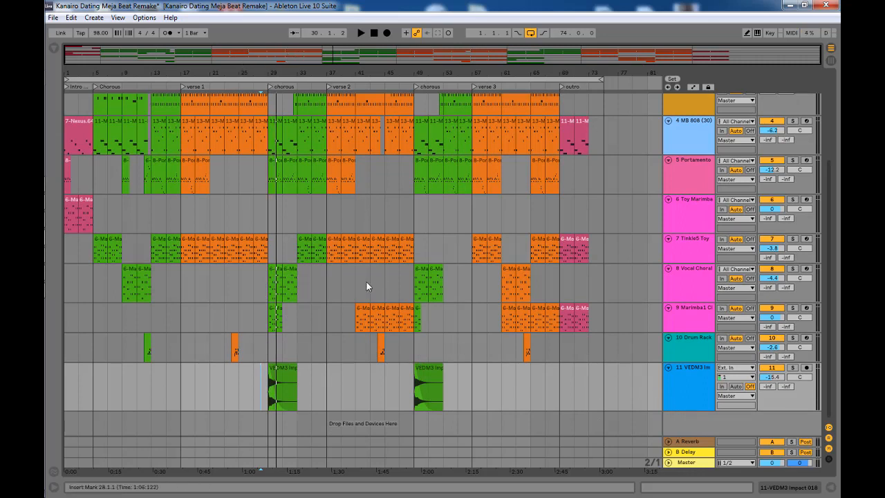
{"action": "left_click", "coordinate": [267, 385]}
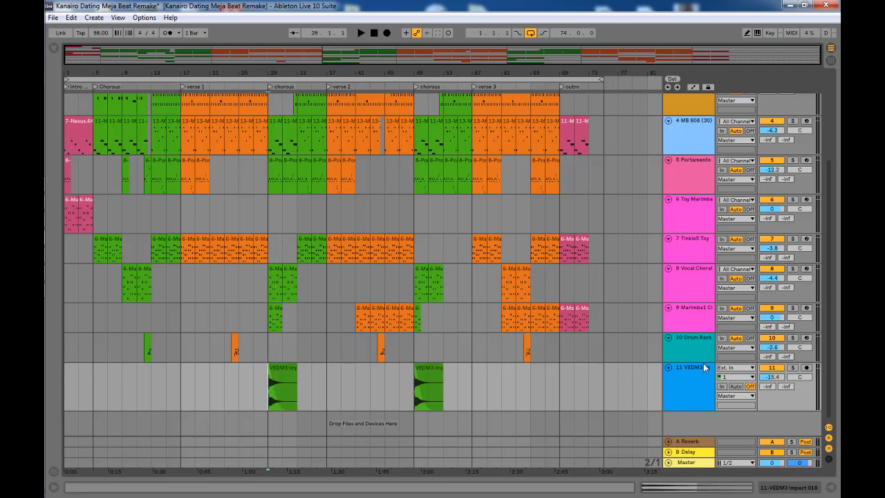
{"action": "scroll", "coordinate": [682, 397], "scroll_direction": "up", "scroll_amount": 2}
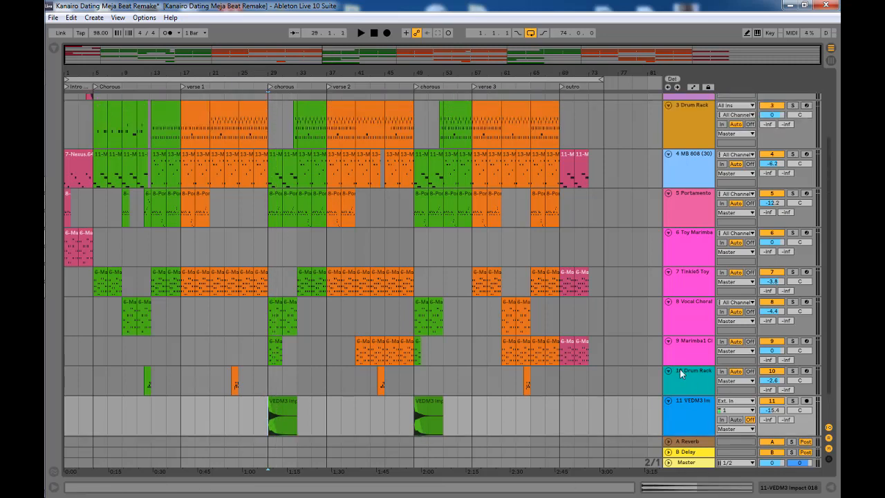
Play the full mix from the beginning of the arrangement at 1.1.1.
{"action": "scroll", "coordinate": [680, 373], "scroll_direction": "down", "scroll_amount": 2}
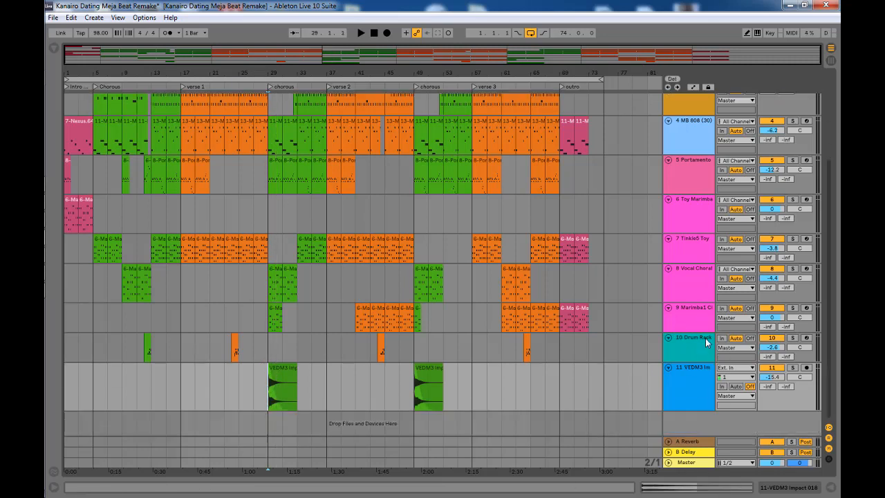
{"action": "left_click", "coordinate": [66, 394]}
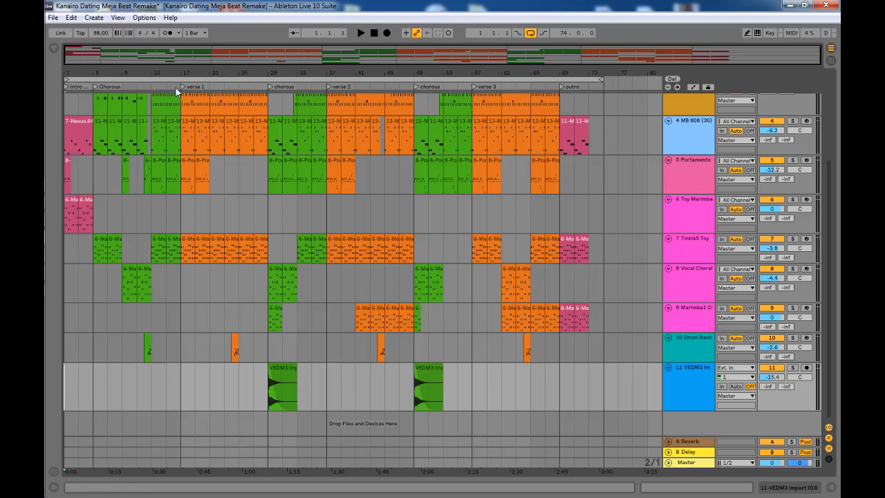
{"action": "key", "text": "space"}
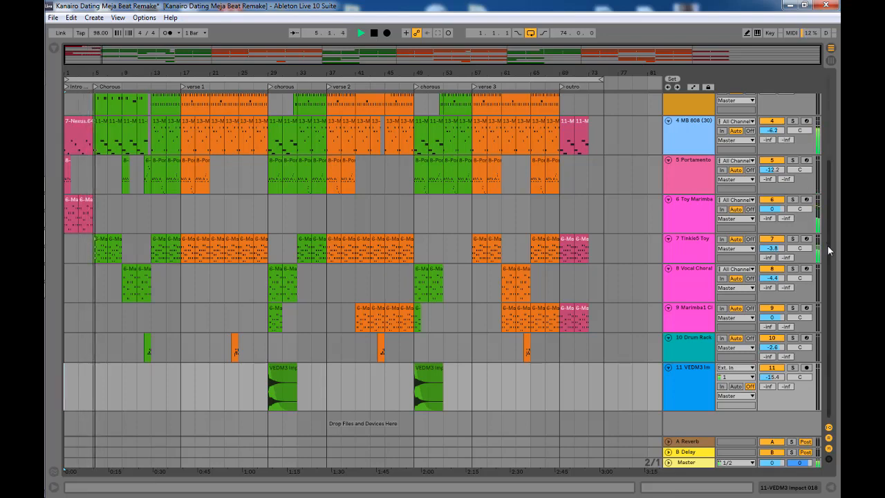
Reduce the lane heights of tracks 1 to 6 and the VEDM3 Impact track to make the arrangement more compact during playback.
{"action": "left_click_drag", "start_coordinate": [831, 246], "coordinate": [835, 153]}
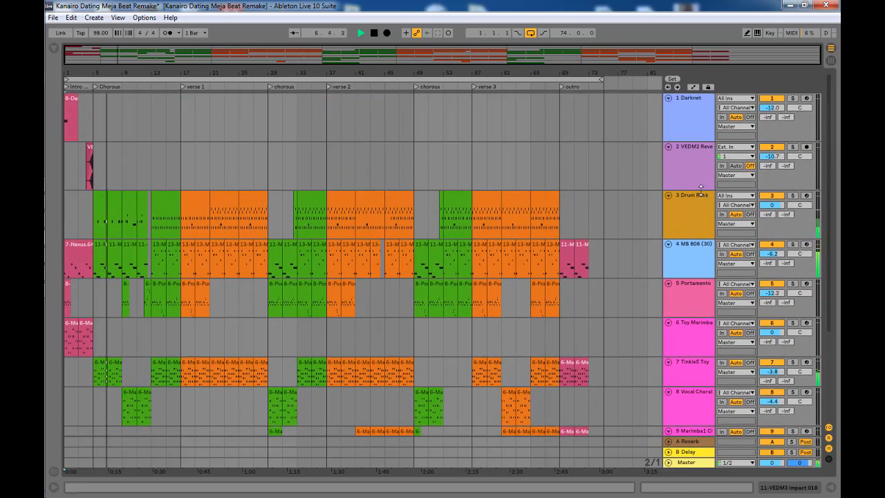
{"action": "left_click_drag", "start_coordinate": [704, 192], "coordinate": [703, 173]}
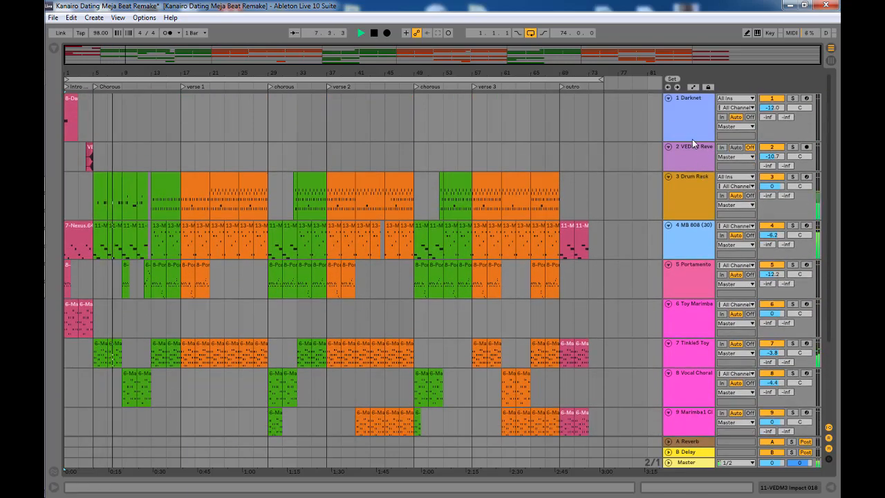
{"action": "left_click_drag", "start_coordinate": [692, 141], "coordinate": [691, 122]}
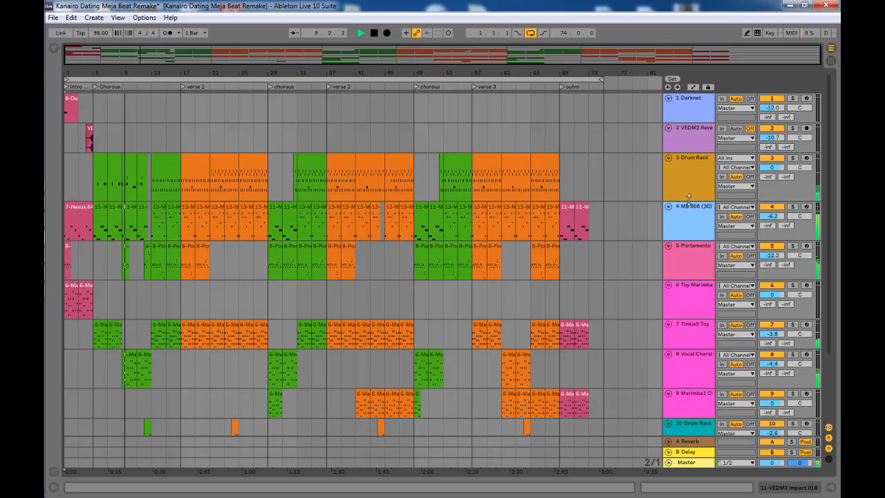
{"action": "left_click_drag", "start_coordinate": [689, 201], "coordinate": [689, 192]}
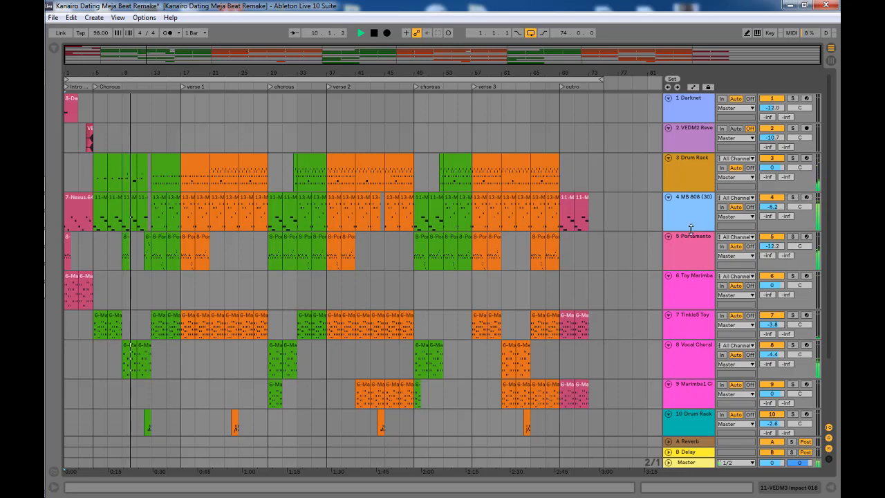
{"action": "left_click_drag", "start_coordinate": [691, 230], "coordinate": [691, 221]}
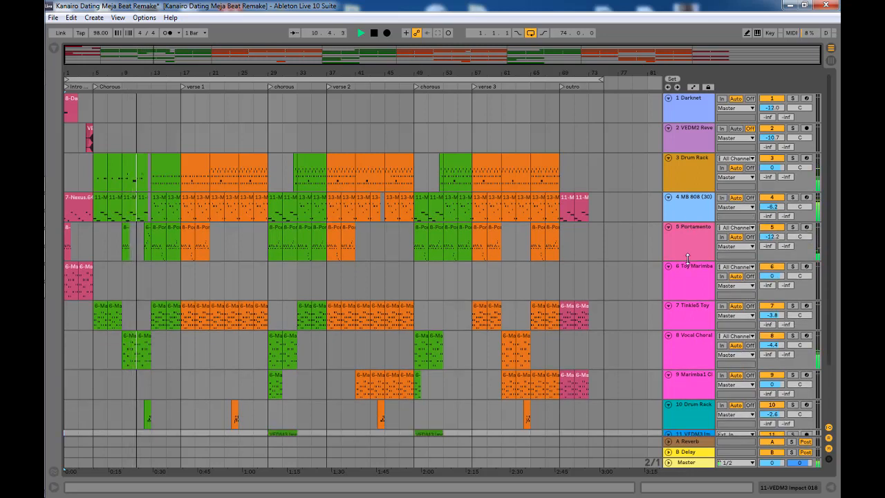
{"action": "left_click_drag", "start_coordinate": [688, 260], "coordinate": [688, 250]}
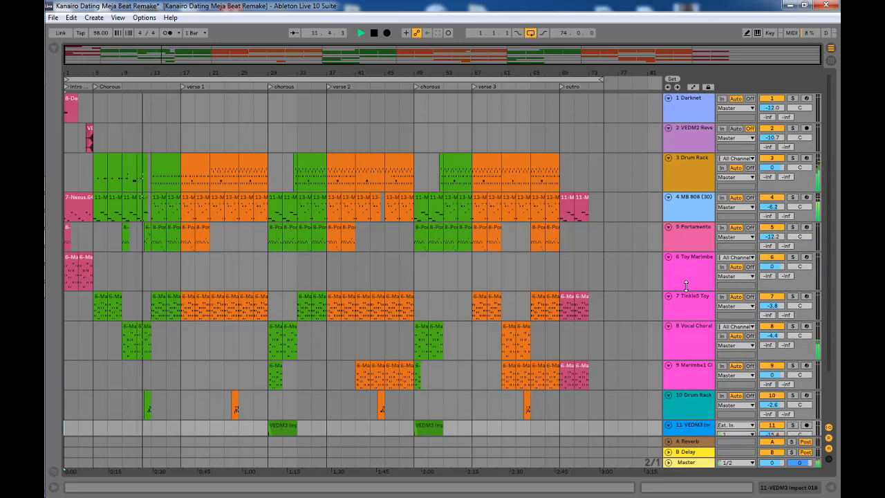
{"action": "left_click_drag", "start_coordinate": [687, 290], "coordinate": [687, 280]}
{"action": "scroll", "coordinate": [684, 325], "scroll_direction": "down", "scroll_amount": 3}
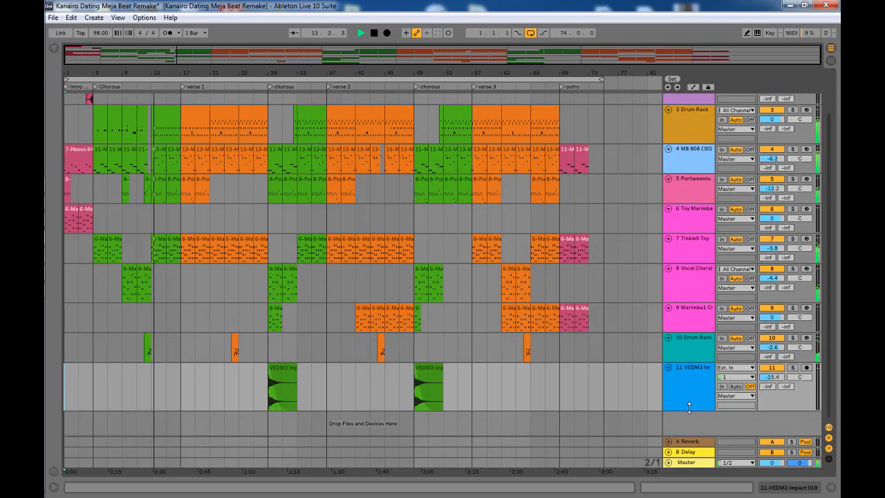
{"action": "left_click_drag", "start_coordinate": [689, 410], "coordinate": [689, 391]}
{"action": "scroll", "coordinate": [694, 343], "scroll_direction": "up", "scroll_amount": 3}
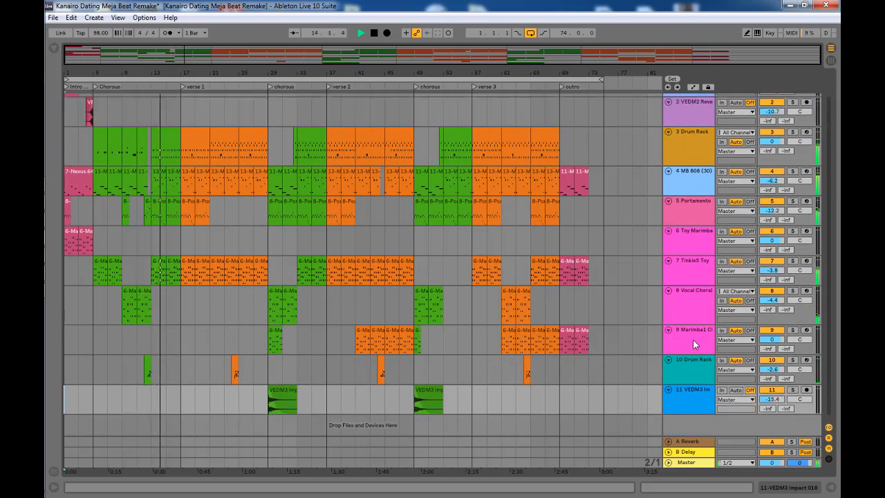